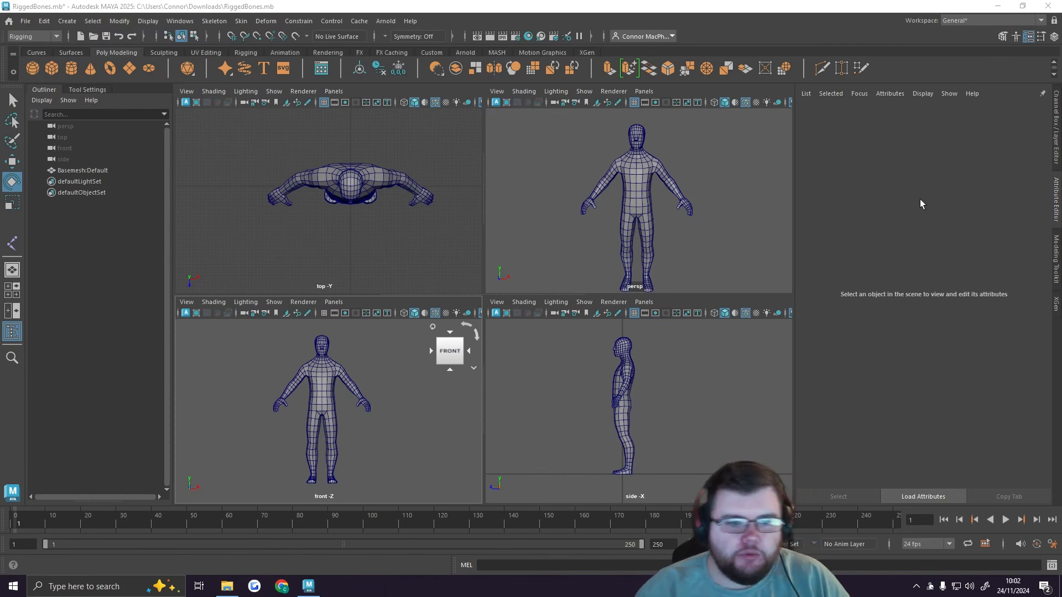
Step: Examine the humanoid base mesh in the full-size perspective view and in the four-view layout
{"action": "key", "text": "space"}
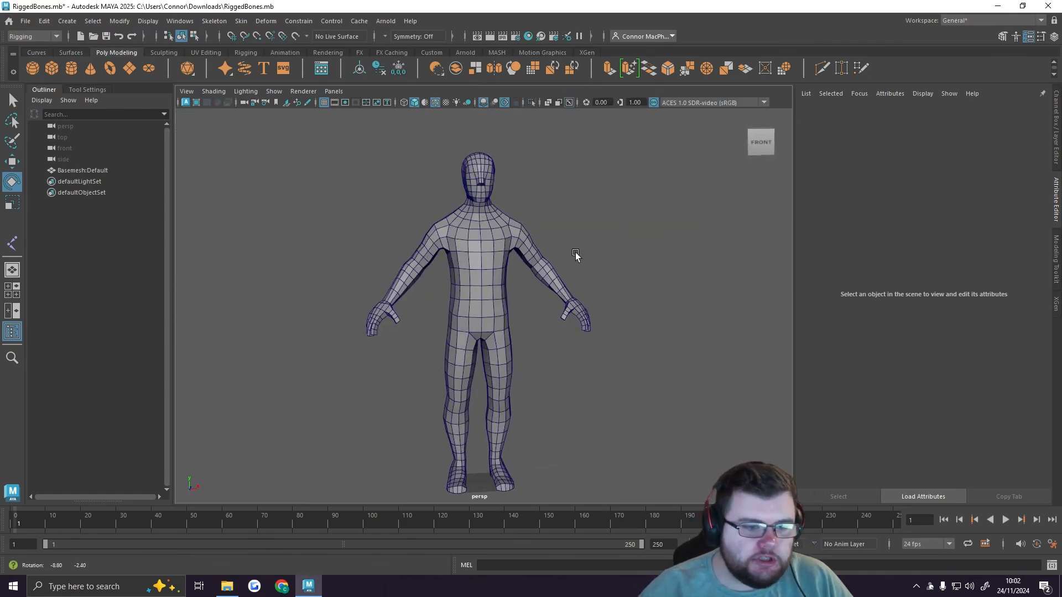
{"action": "left_click", "coordinate": [498, 250]}
{"action": "left_click_drag", "start_coordinate": [548, 261], "coordinate": [510, 283], "text": "alt"}
{"action": "left_click", "coordinate": [625, 267]}
{"action": "key", "text": "space"}
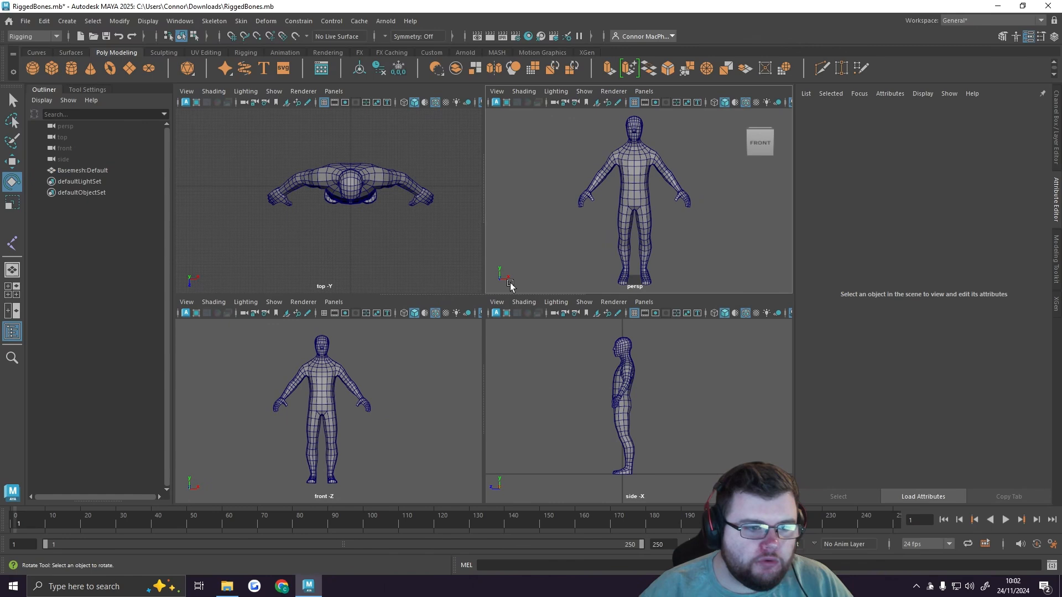
{"action": "middle_click_drag", "start_coordinate": [403, 230], "coordinate": [372, 230], "text": "alt"}
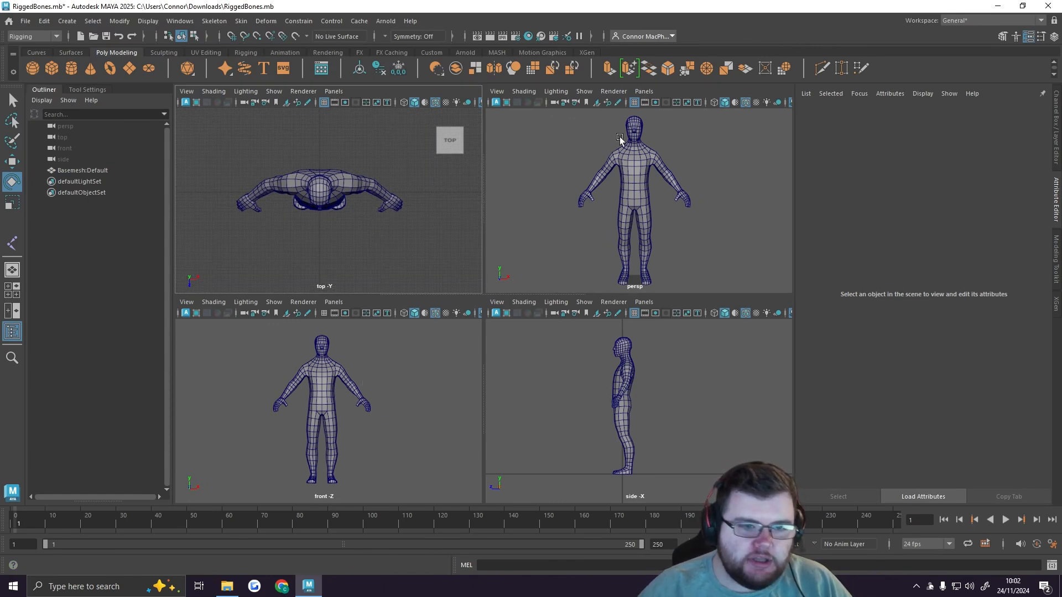
{"action": "left_click_drag", "start_coordinate": [663, 204], "coordinate": [652, 177], "text": "alt"}
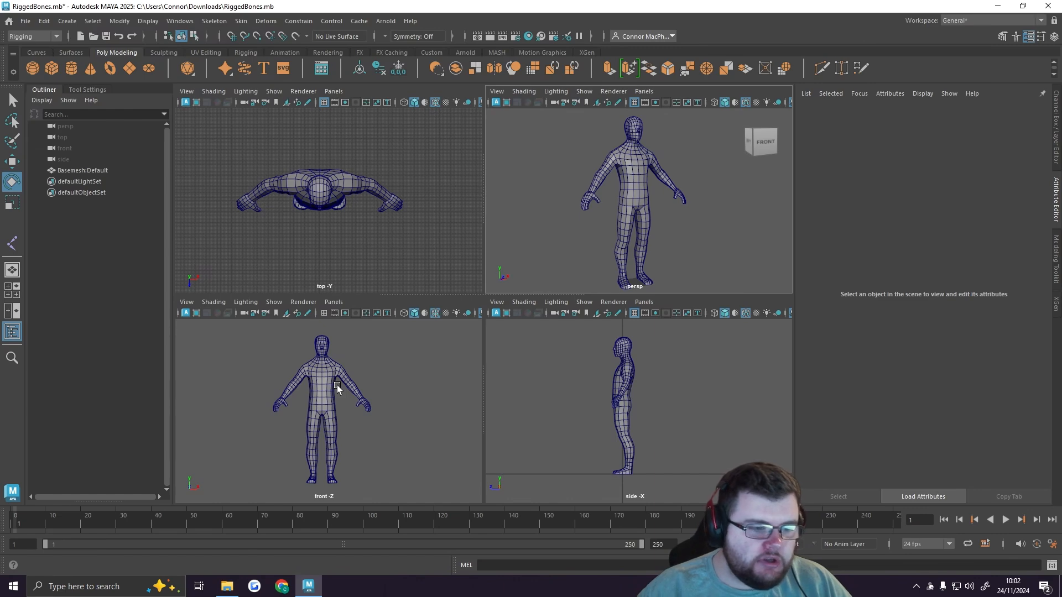
Step: Show the front view at full size with the whole body framed, and check the X-Ray Joints shading option
{"action": "key", "text": "space"}
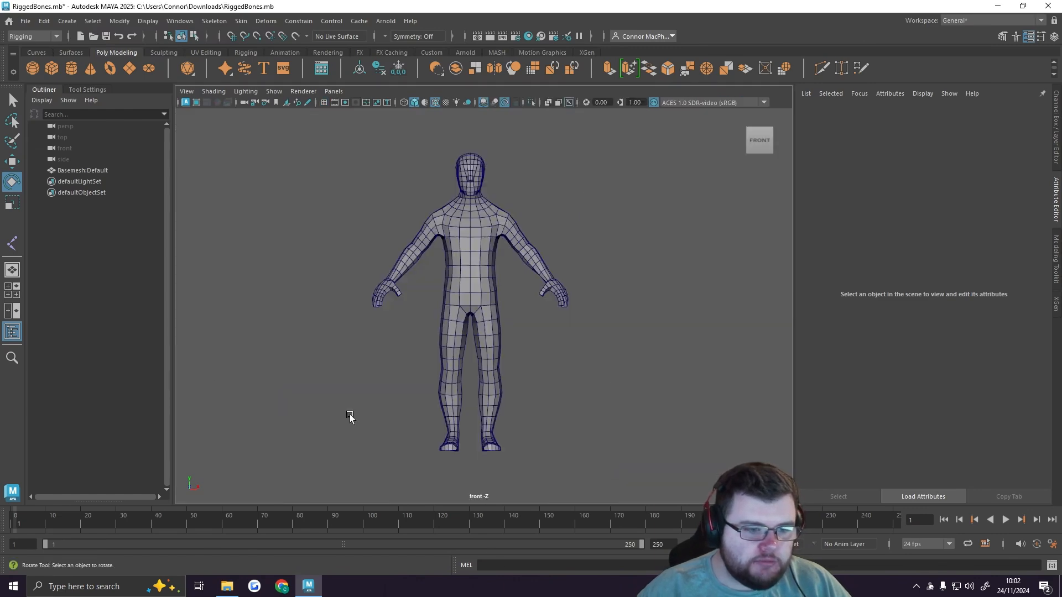
{"action": "middle_click_drag", "start_coordinate": [545, 316], "coordinate": [545, 354], "text": "alt"}
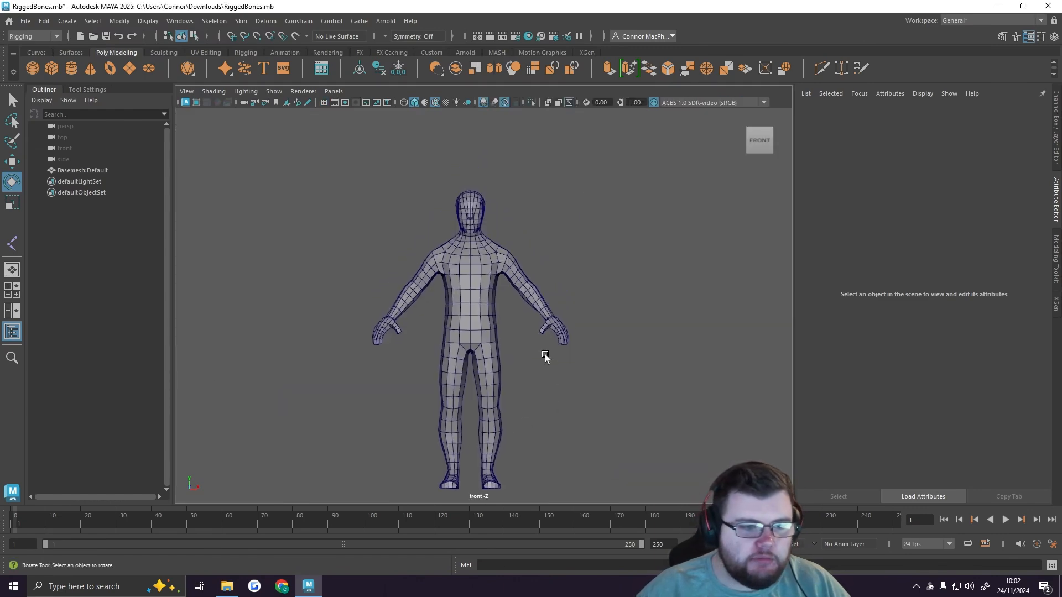
{"action": "right_click_drag", "start_coordinate": [506, 329], "coordinate": [561, 333], "text": "alt"}
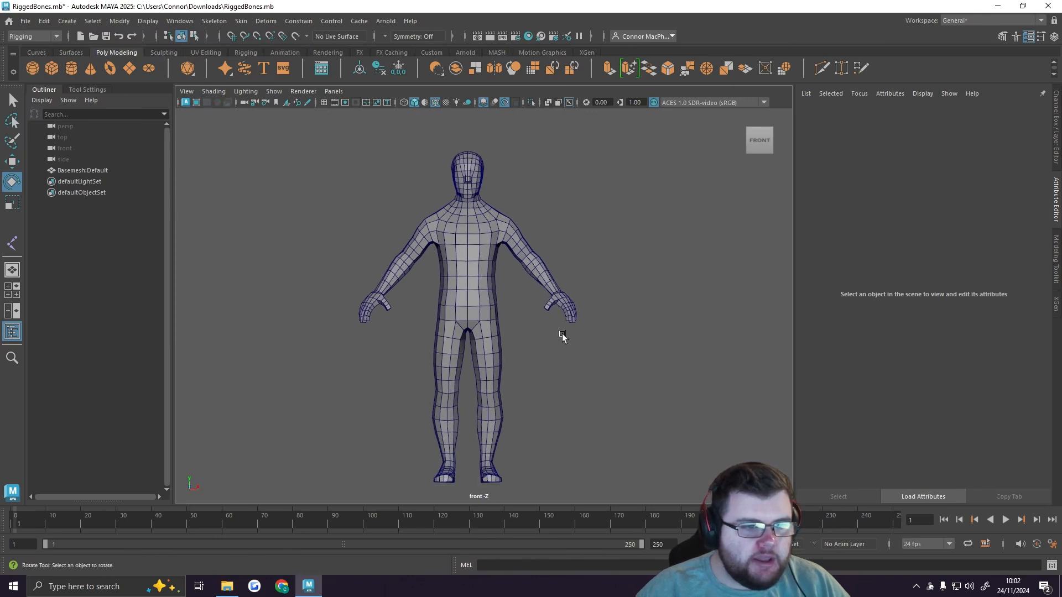
{"action": "left_click", "coordinate": [212, 91]}
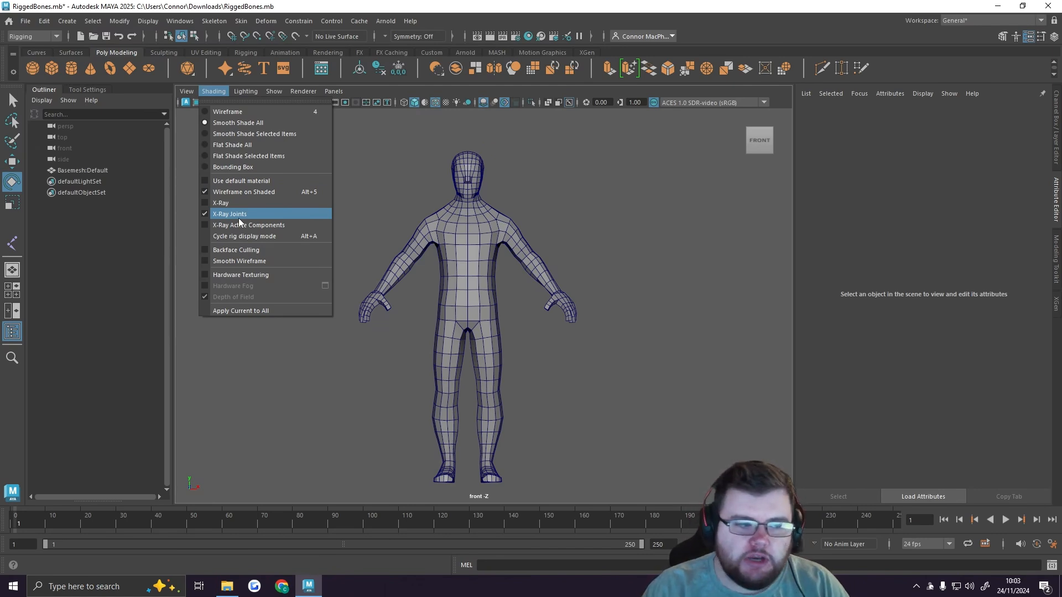
{"action": "left_click", "coordinate": [590, 190]}
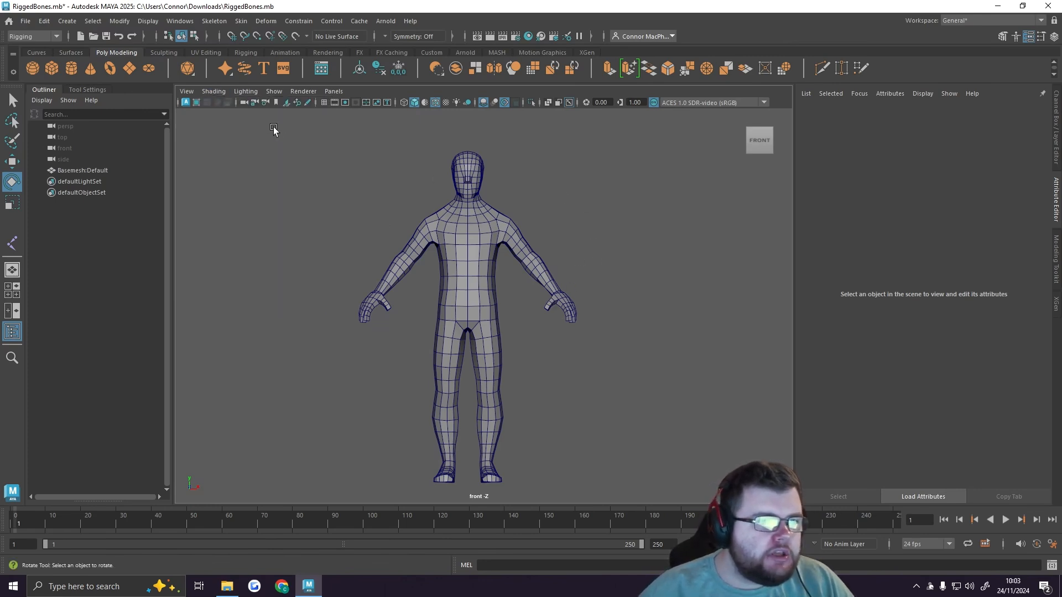
Step: Switch the menu set to Modeling and back to Rigging, and look through the Skeleton and Deform commands
{"action": "left_click", "coordinate": [33, 36]}
{"action": "left_click", "coordinate": [22, 47]}
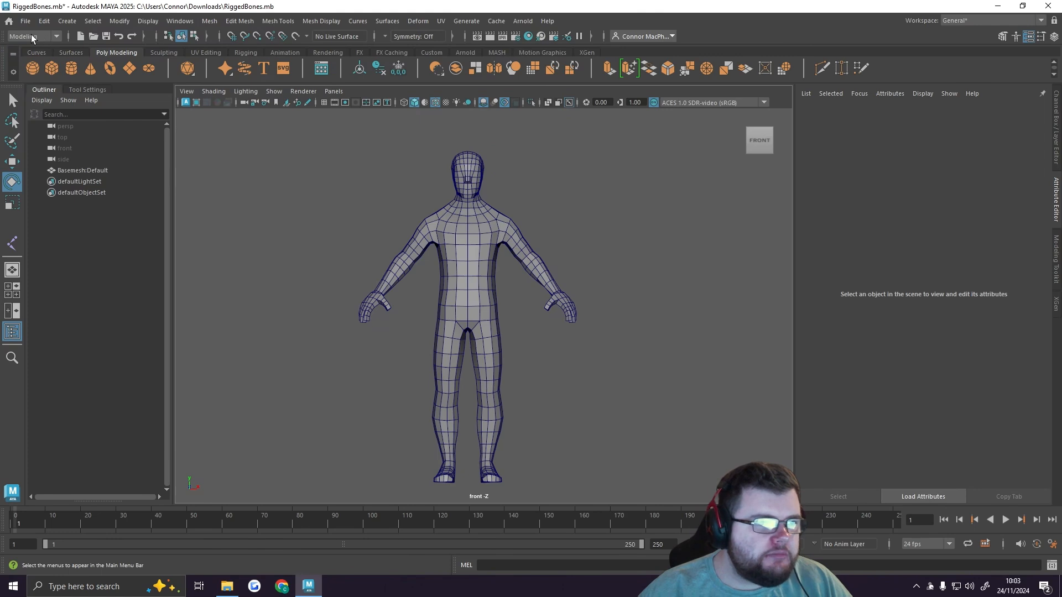
{"action": "left_click", "coordinate": [57, 36]}
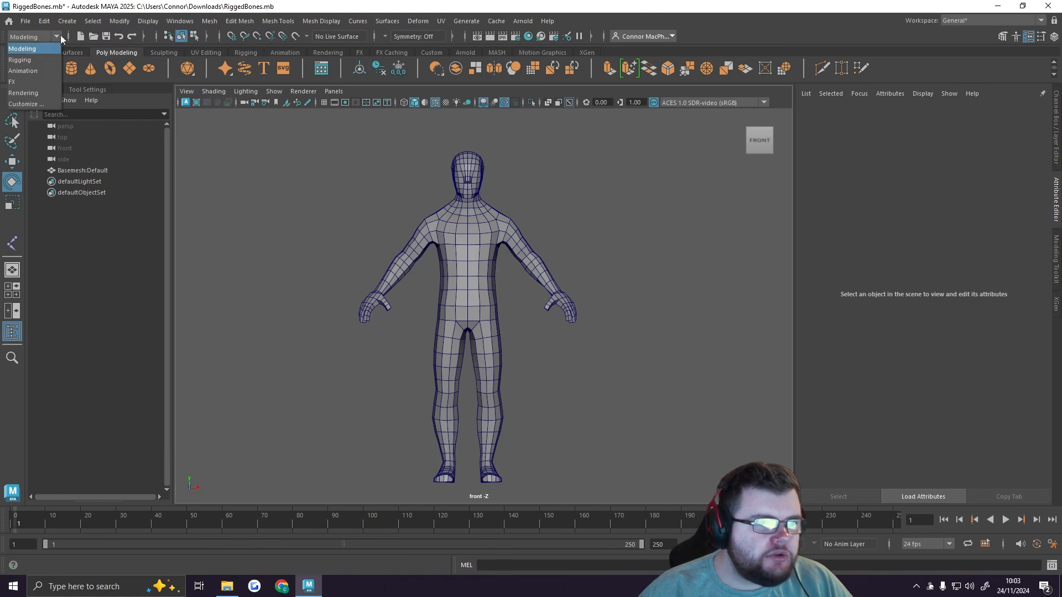
{"action": "left_click", "coordinate": [29, 63]}
{"action": "left_click", "coordinate": [214, 21]}
{"action": "mouse_move", "coordinate": [266, 21]}
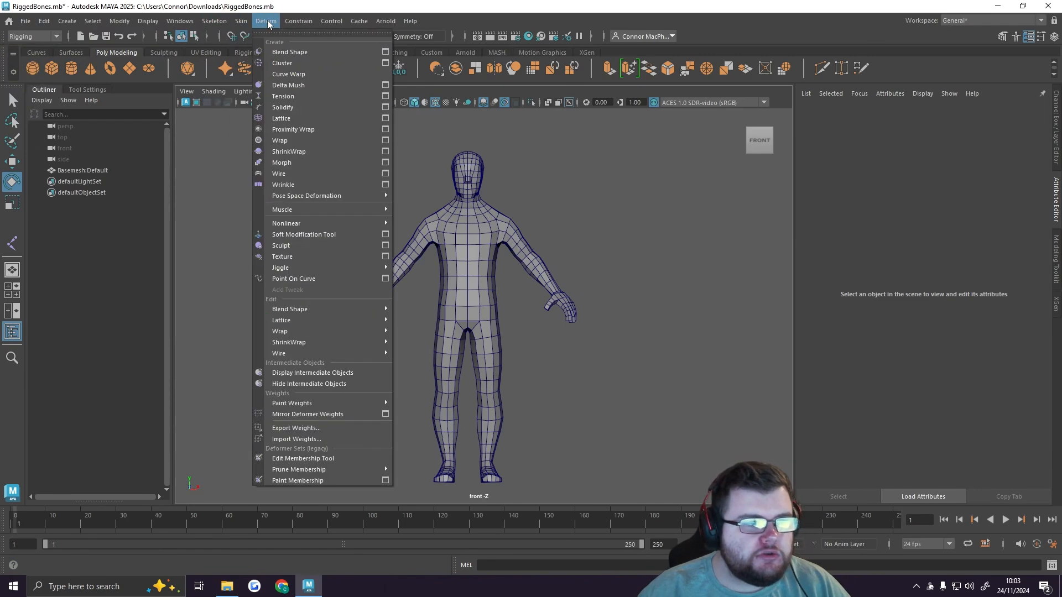
{"action": "mouse_move", "coordinate": [211, 21]}
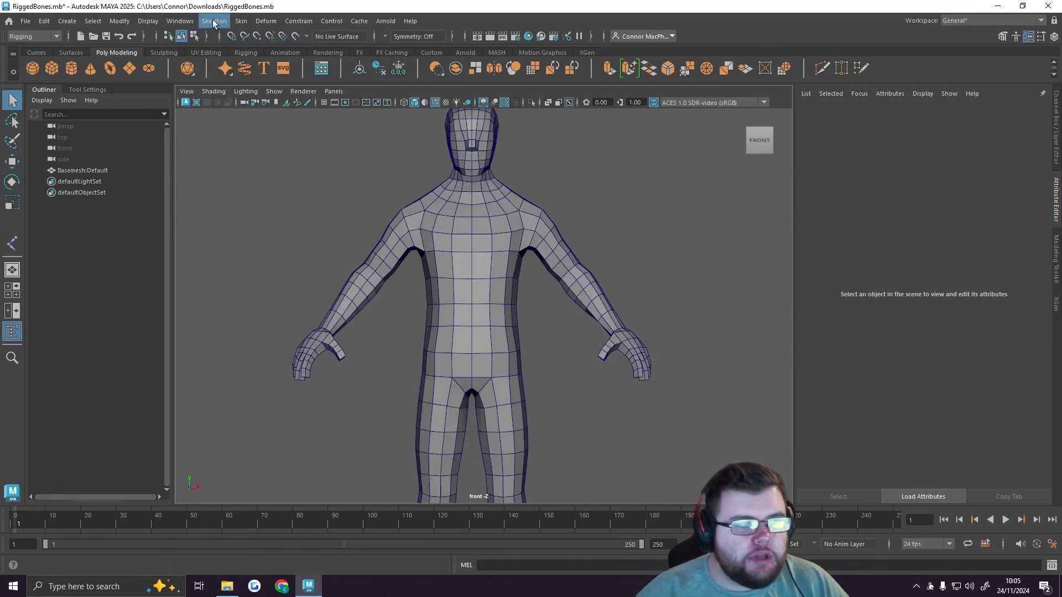
Step: Create a chain of four joints up the body's centre line, from the pelvis to the upper chest, with Create Joints in the front view
{"action": "left_click", "coordinate": [215, 23]}
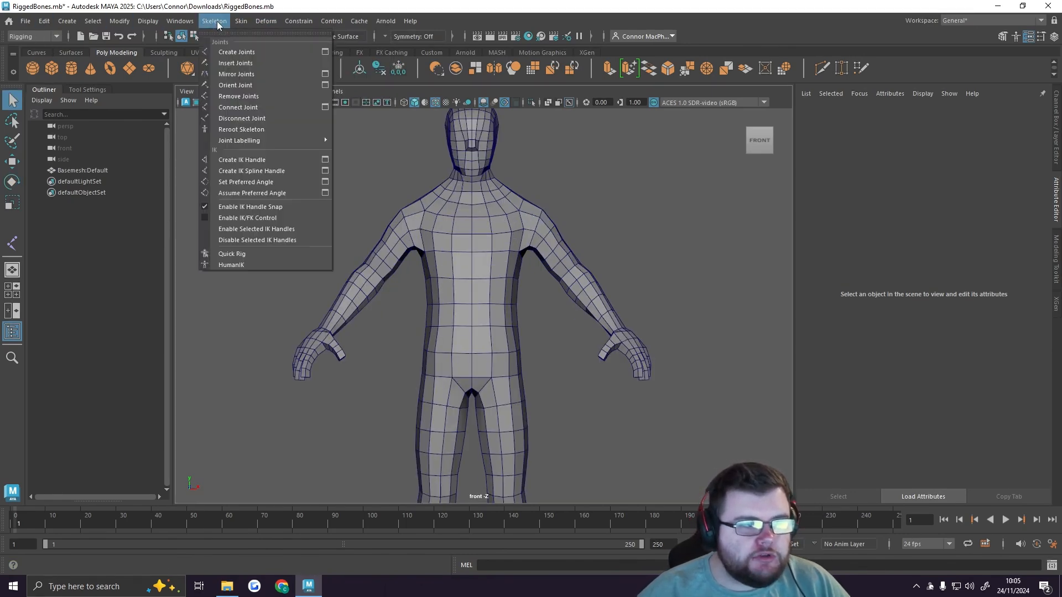
{"action": "left_click", "coordinate": [237, 52]}
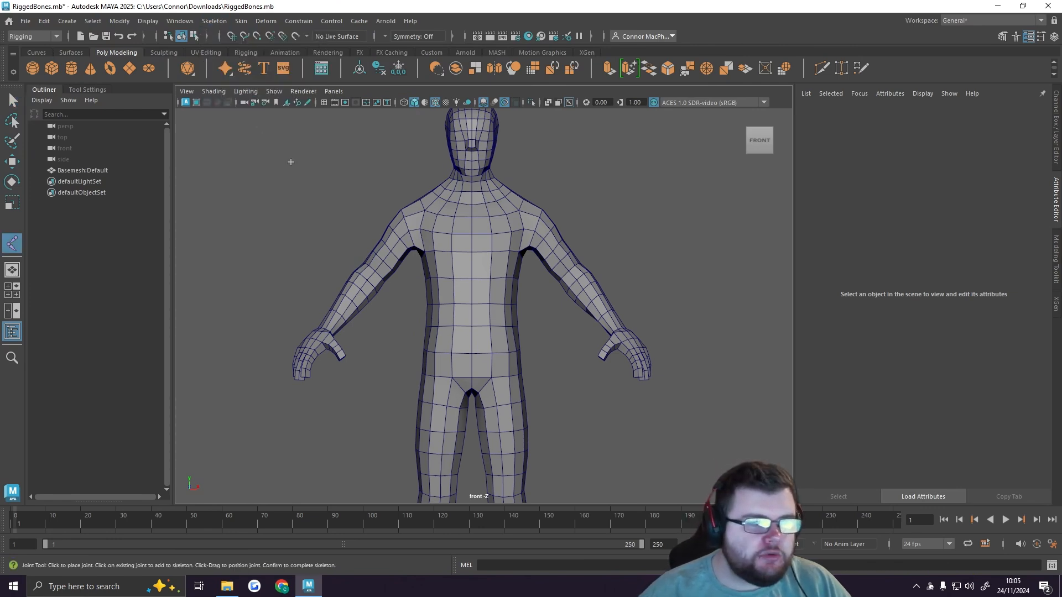
{"action": "scroll", "coordinate": [470, 354], "scroll_direction": "up", "scroll_amount": 5}
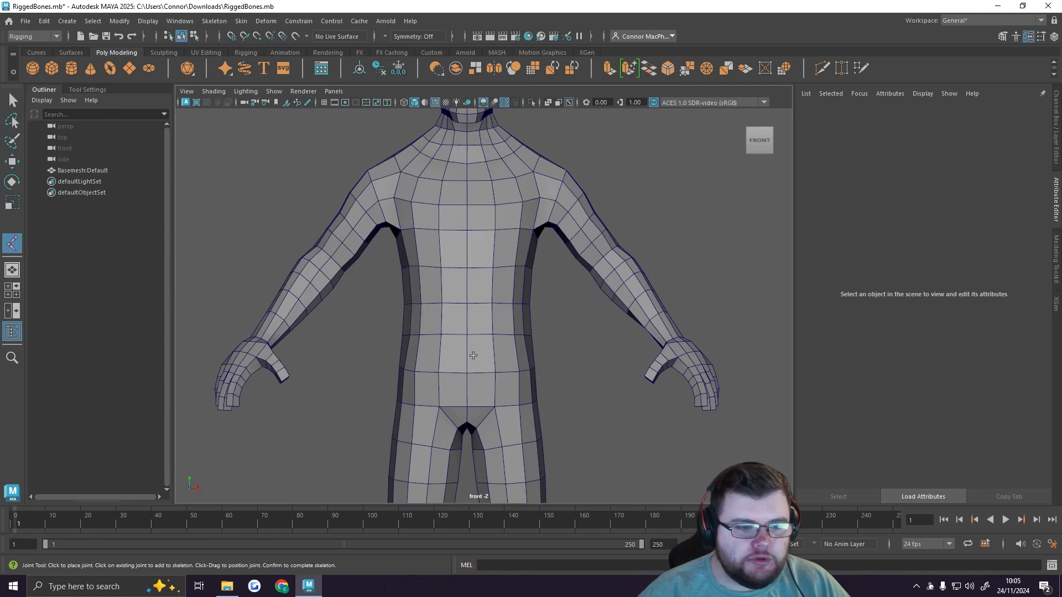
{"action": "middle_click_drag", "start_coordinate": [480, 332], "coordinate": [487, 294], "text": "alt"}
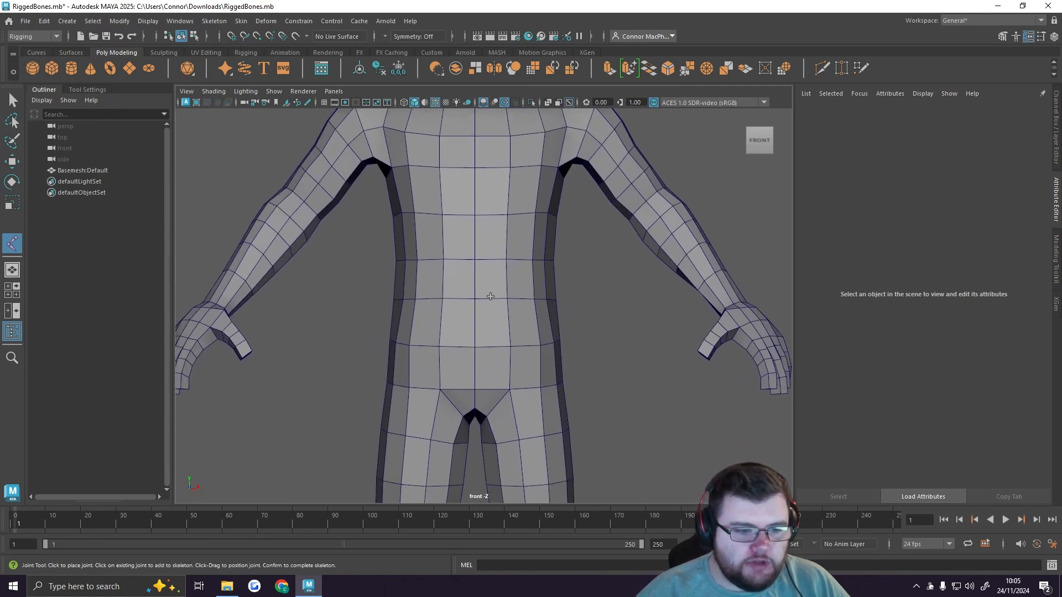
{"action": "left_click", "coordinate": [474, 347]}
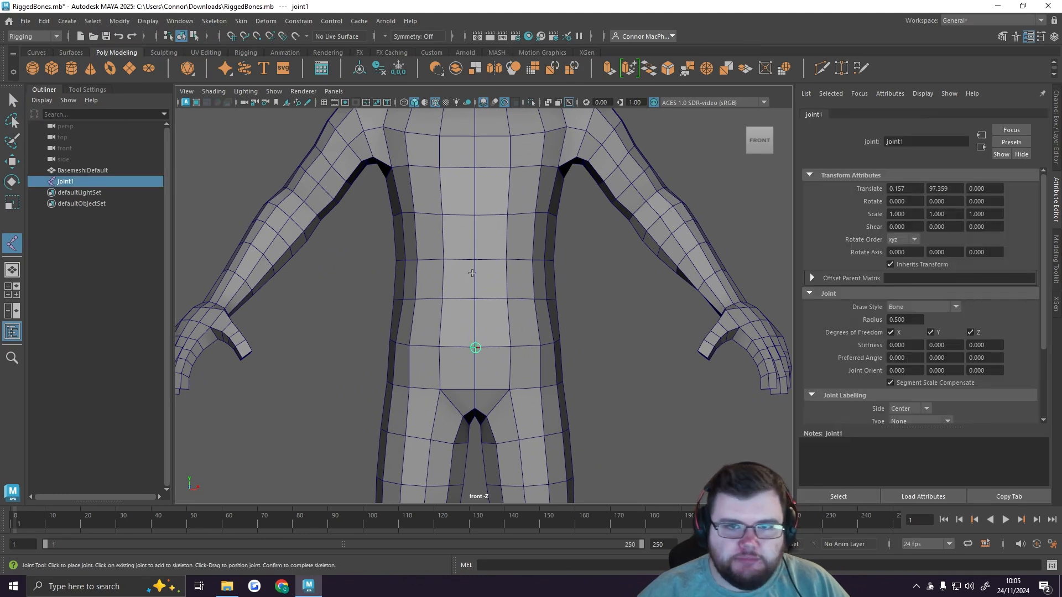
{"action": "left_click", "coordinate": [474, 276]}
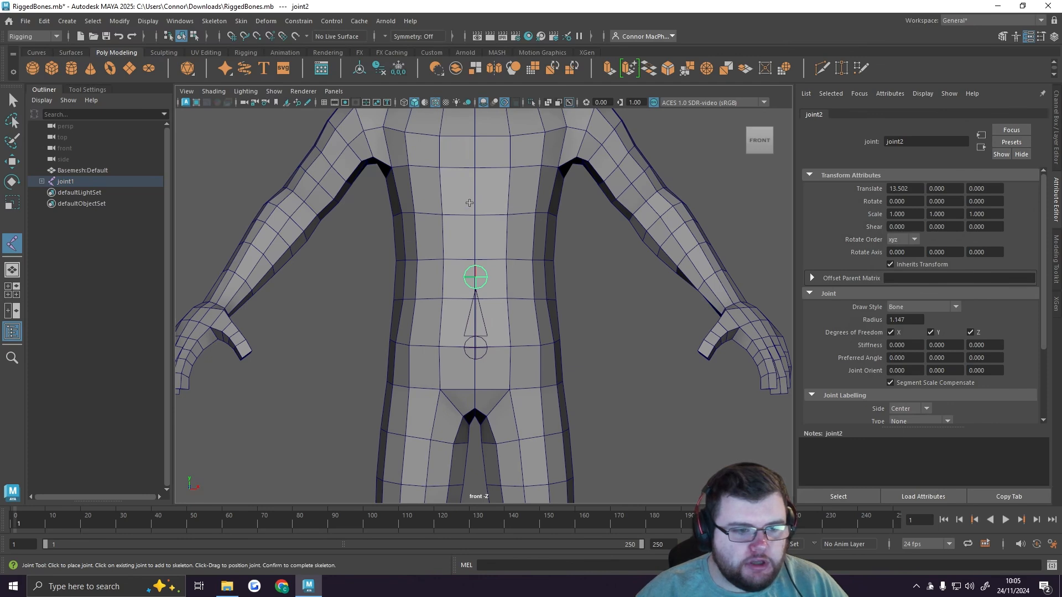
{"action": "left_click", "coordinate": [471, 186]}
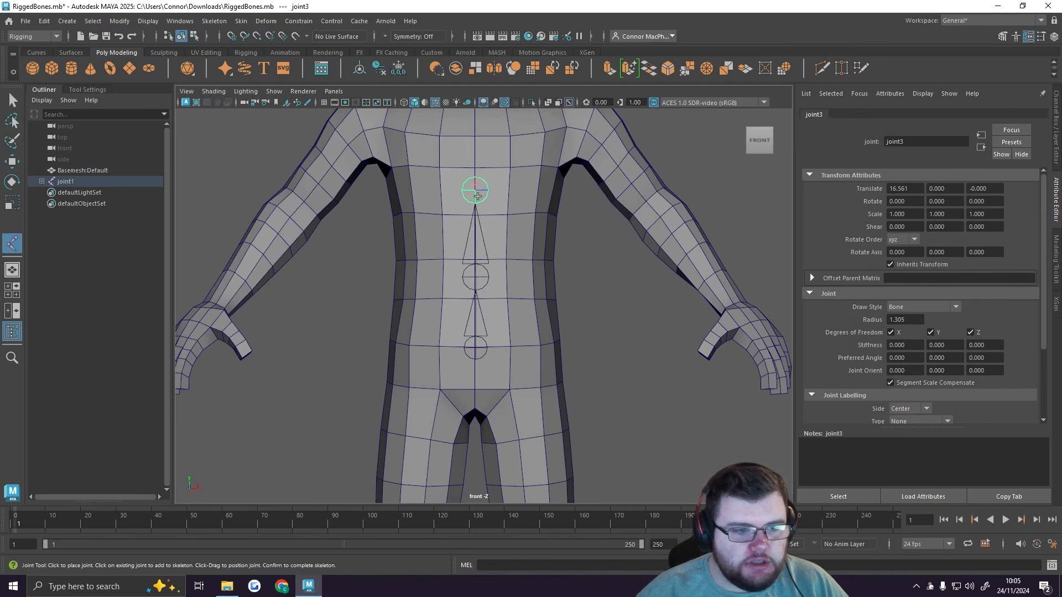
{"action": "middle_click_drag", "start_coordinate": [476, 138], "coordinate": [471, 206], "text": "alt"}
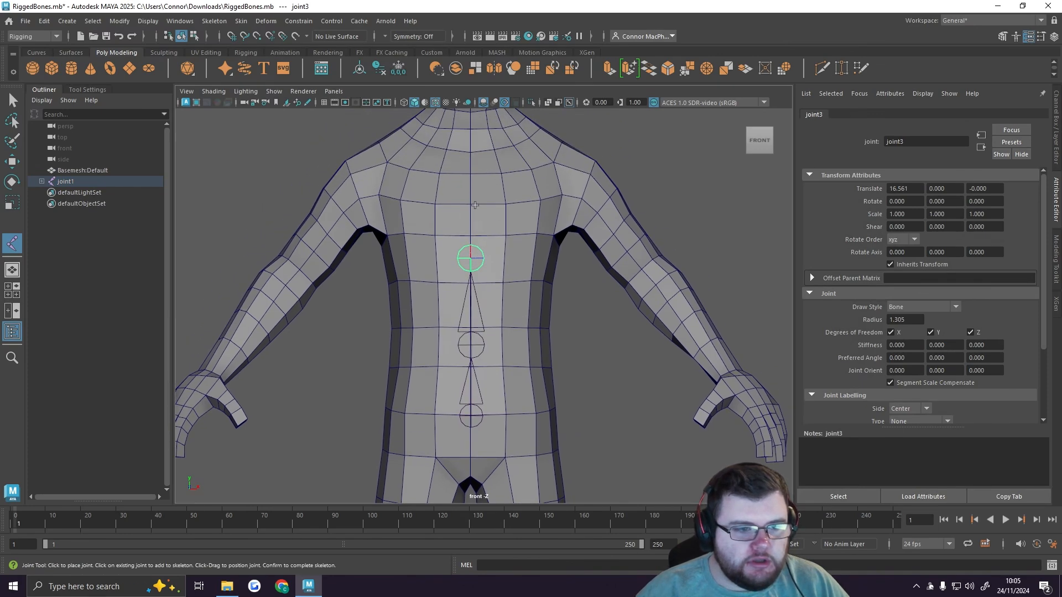
{"action": "left_click", "coordinate": [468, 173]}
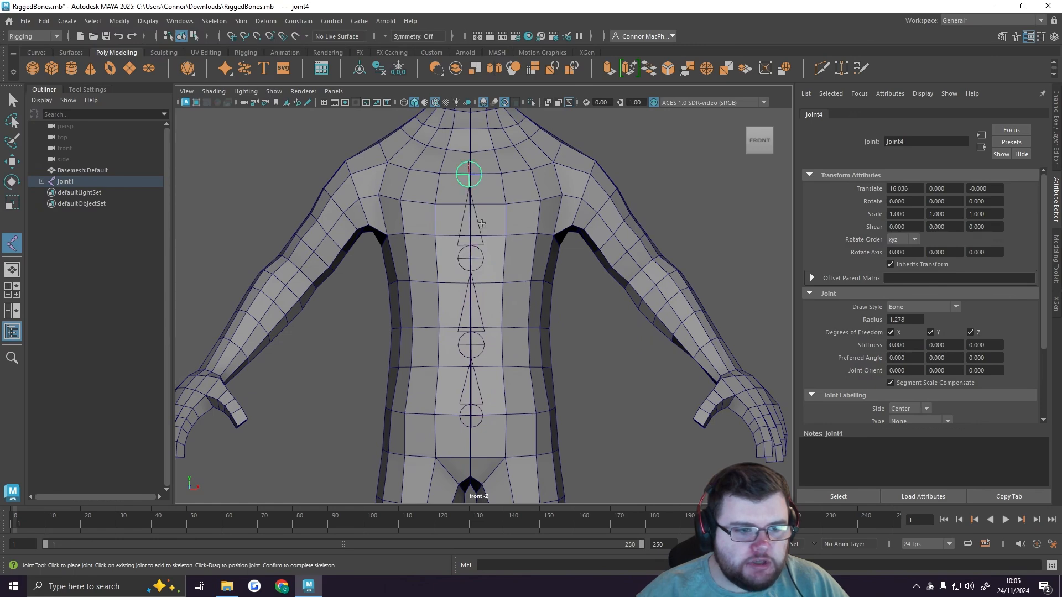
{"action": "scroll", "coordinate": [481, 223], "scroll_direction": "down", "scroll_amount": 5}
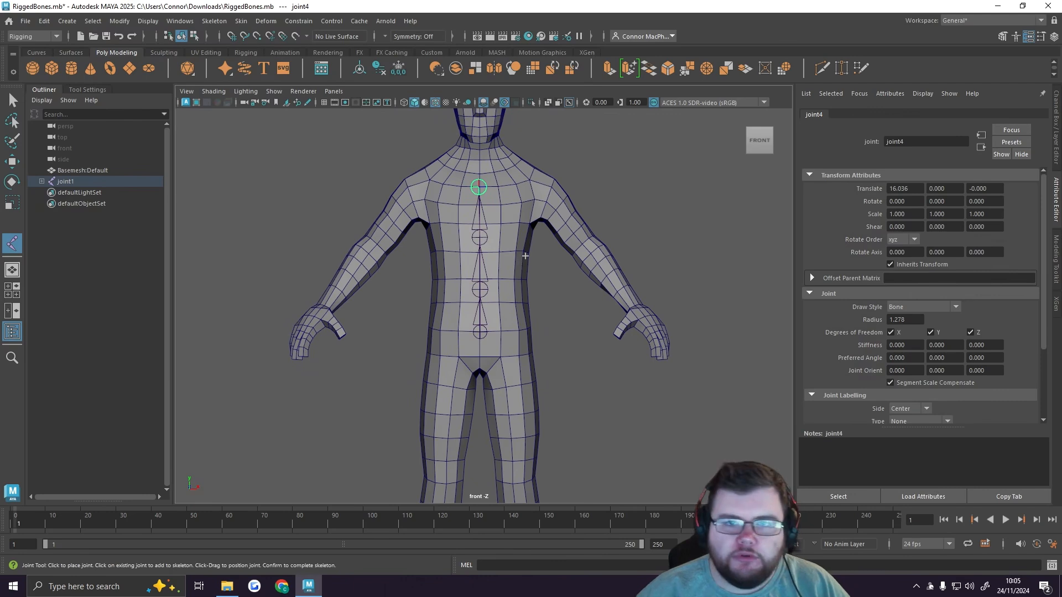
{"action": "key", "text": "Return"}
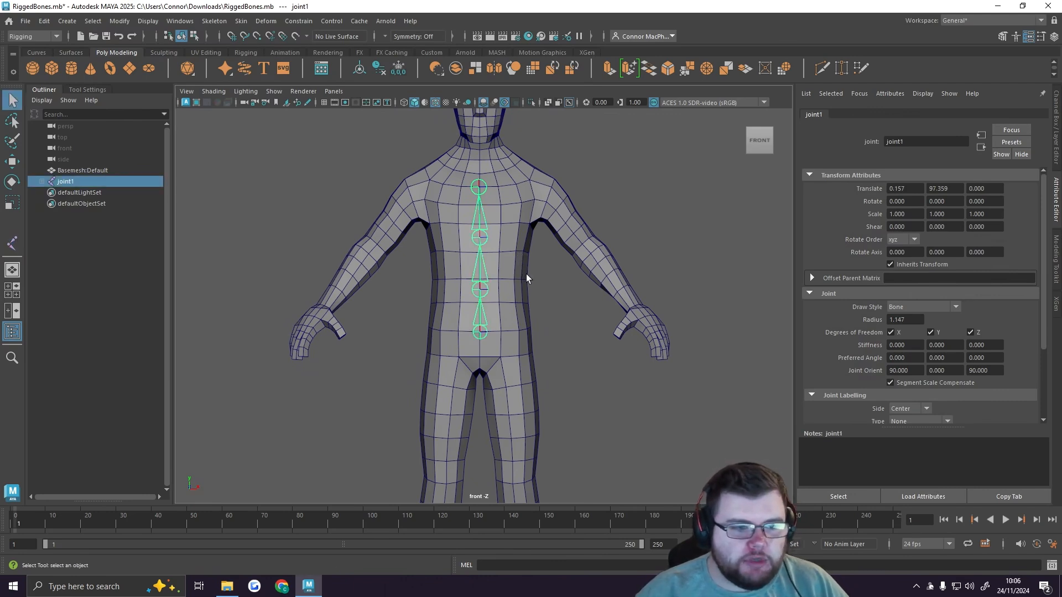
Step: Set the joint display size to 3.32
{"action": "scroll", "coordinate": [524, 277], "scroll_direction": "up", "scroll_amount": 3}
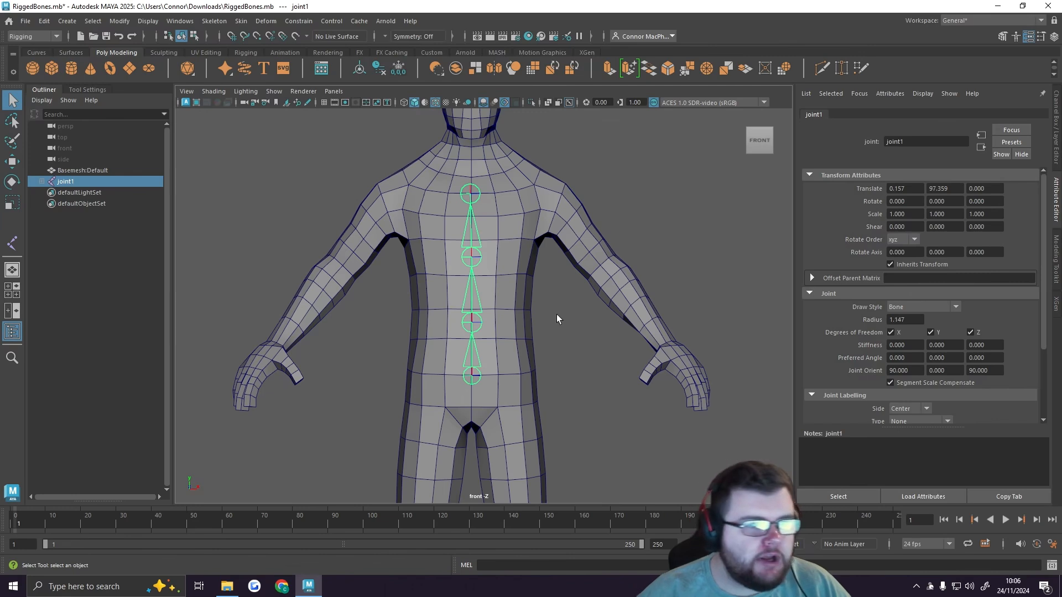
{"action": "left_click", "coordinate": [148, 20]}
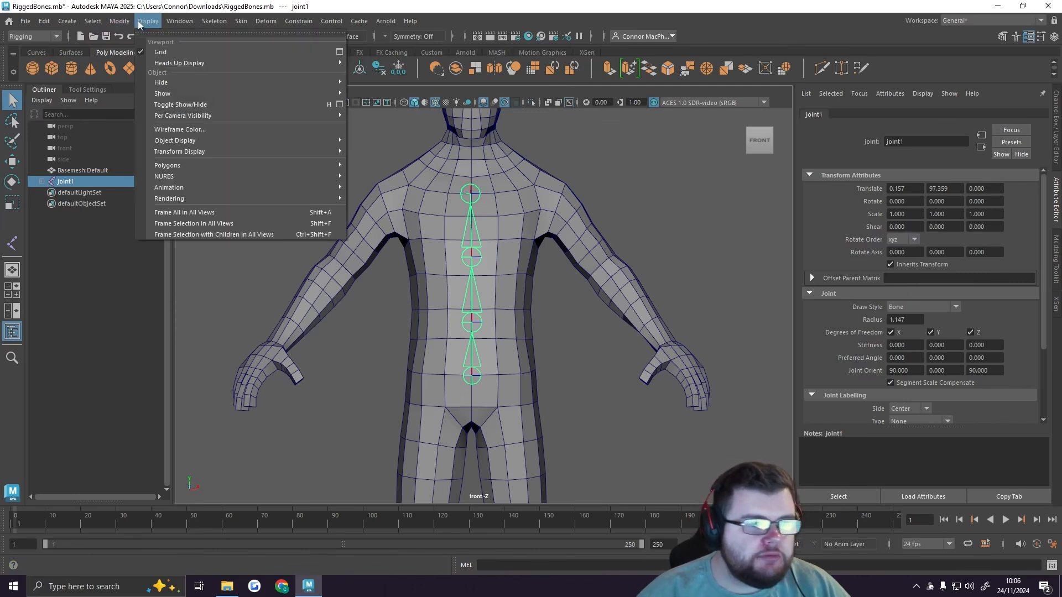
{"action": "mouse_move", "coordinate": [229, 165]}
{"action": "mouse_move", "coordinate": [230, 188]}
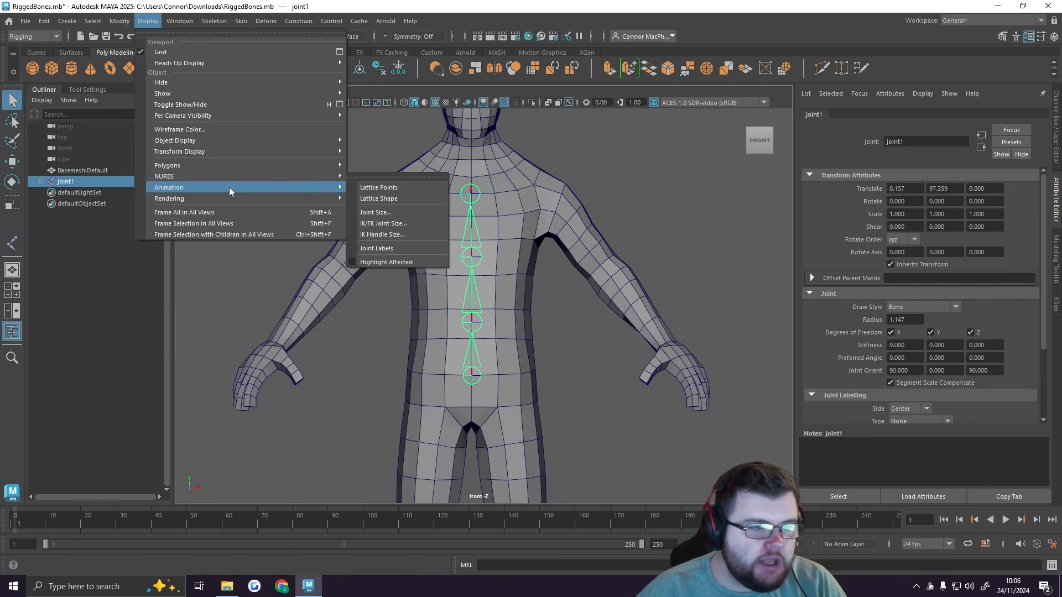
{"action": "left_click", "coordinate": [399, 212]}
{"action": "mouse_move", "coordinate": [311, 219]}
{"action": "left_mouse_down"}
{"action": "mouse_move", "coordinate": [281, 220]}
{"action": "mouse_move", "coordinate": [395, 231]}
{"action": "mouse_move", "coordinate": [303, 227]}
{"action": "mouse_move", "coordinate": [307, 218]}
{"action": "left_mouse_up"}
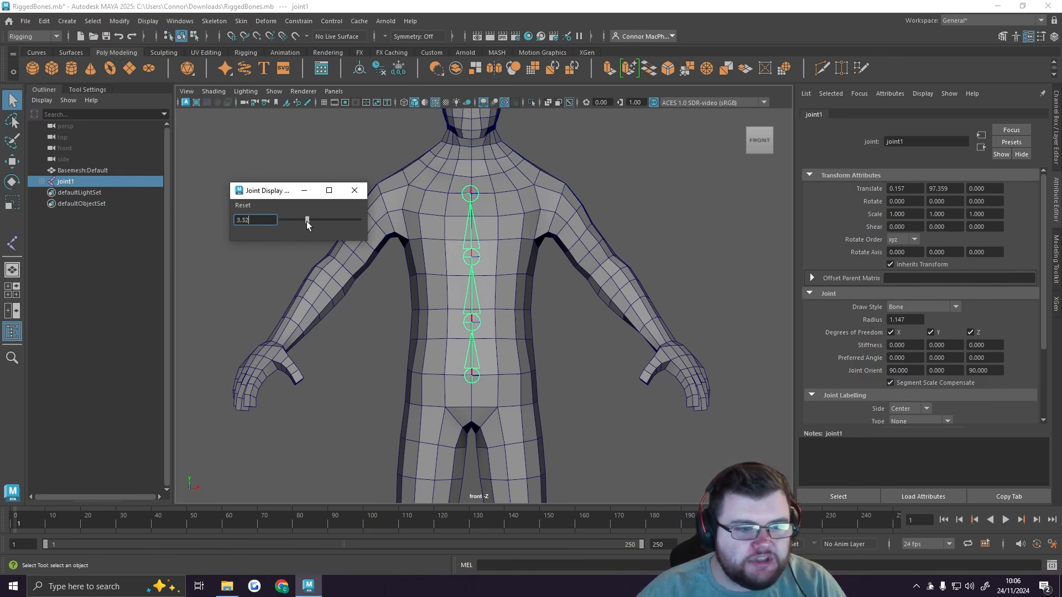
{"action": "left_click", "coordinate": [355, 190]}
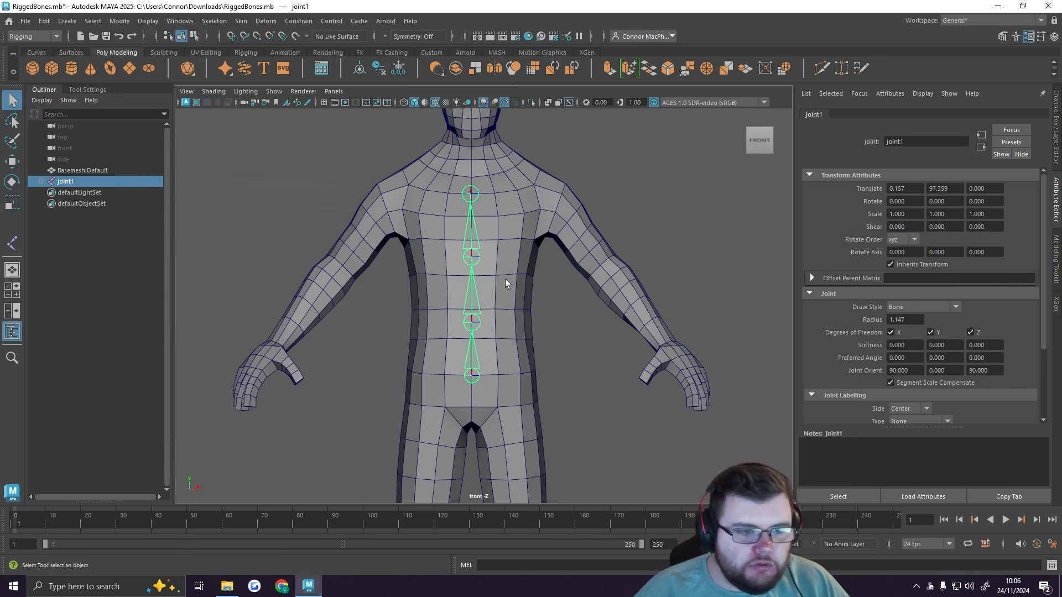
Step: Move the second spine joint from the pelvis slightly toward the front of the body, working from the side in the perspective view
{"action": "key", "text": "space"}
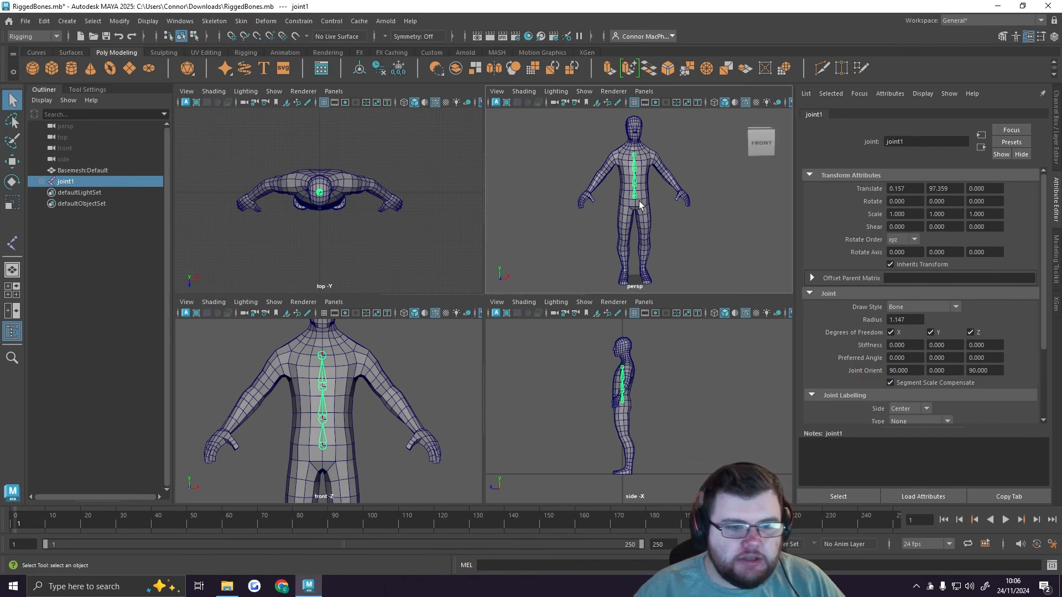
{"action": "key", "text": "space"}
{"action": "left_click_drag", "start_coordinate": [452, 257], "coordinate": [549, 259], "text": "alt"}
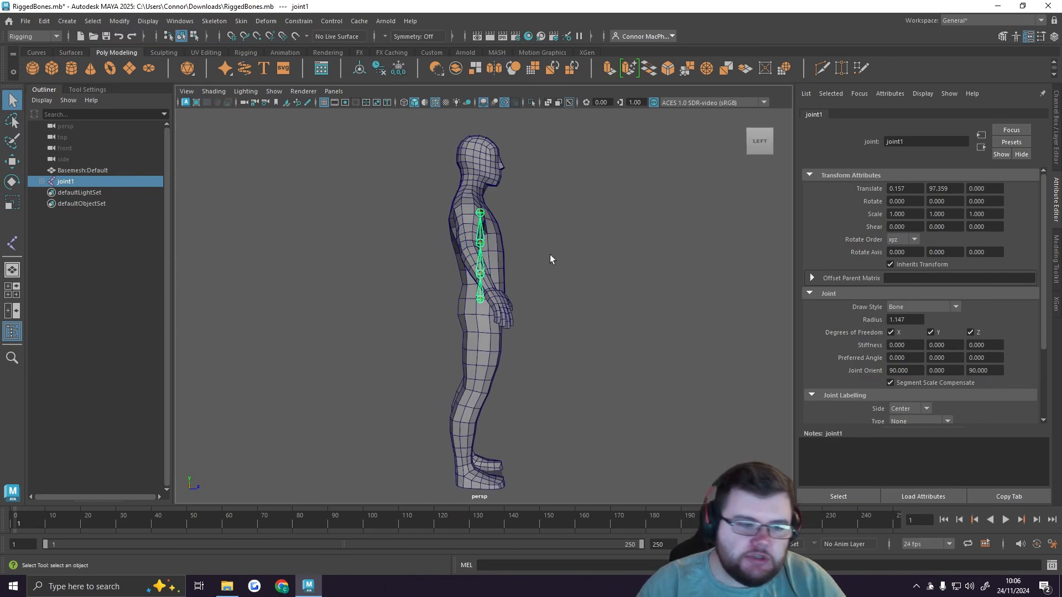
{"action": "scroll", "coordinate": [550, 277], "scroll_direction": "up", "scroll_amount": 5}
{"action": "middle_click_drag", "start_coordinate": [581, 257], "coordinate": [572, 317], "text": "alt"}
{"action": "left_click_drag", "start_coordinate": [579, 311], "coordinate": [554, 317], "text": "alt"}
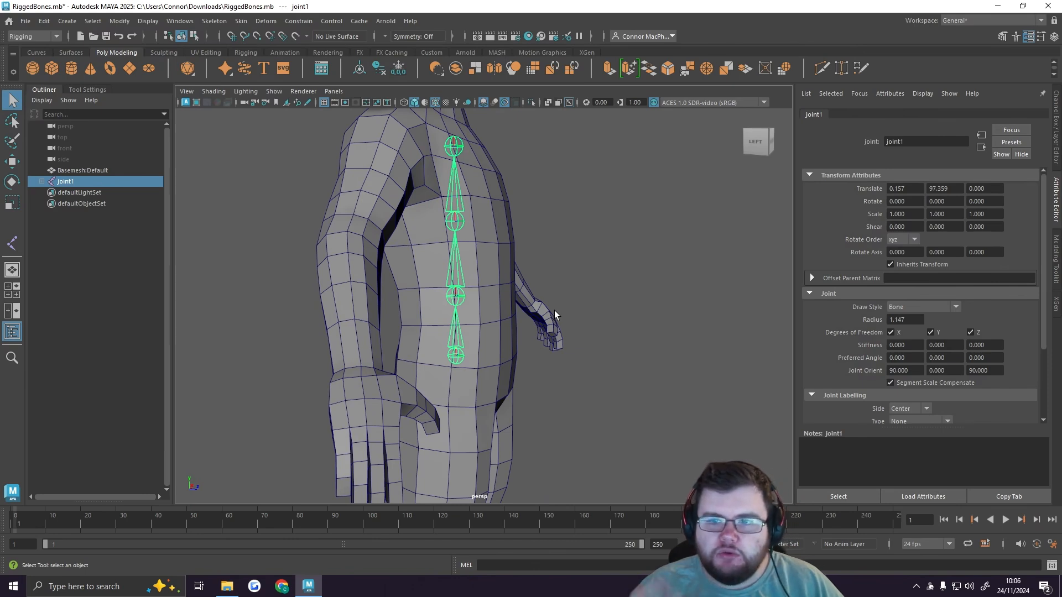
{"action": "left_click", "coordinate": [456, 297]}
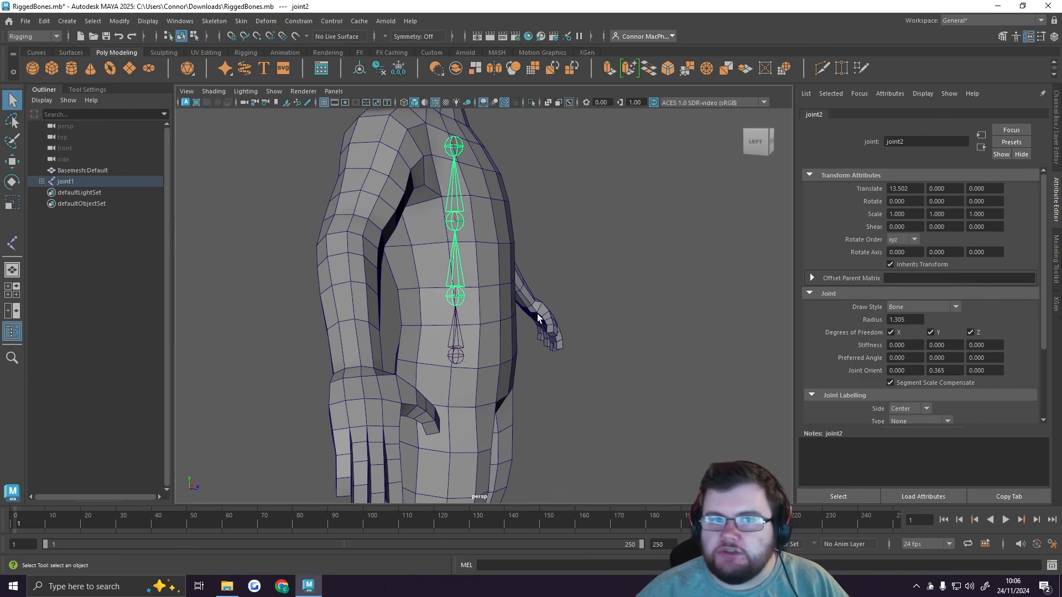
{"action": "key", "text": "w"}
{"action": "left_click_drag", "start_coordinate": [503, 297], "coordinate": [510, 299]}
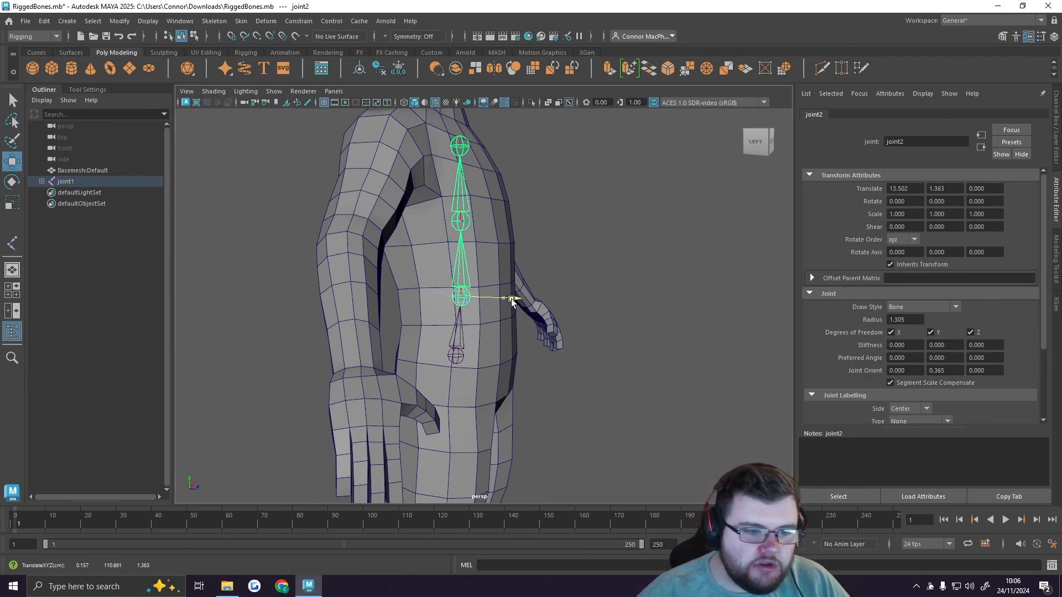
Step: Adjust the third spine joint's depth slightly and move the top chest joint toward the back of the body, working from the side
{"action": "left_click", "coordinate": [462, 227]}
{"action": "mouse_move", "coordinate": [513, 223]}
{"action": "left_mouse_down", "text": "alt"}
{"action": "mouse_move", "coordinate": [548, 246]}
{"action": "mouse_move", "coordinate": [510, 223]}
{"action": "left_mouse_up", "text": "alt"}
{"action": "left_click", "coordinate": [469, 299]}
{"action": "left_click", "coordinate": [473, 223]}
{"action": "left_click", "coordinate": [470, 149]}
{"action": "left_click_drag", "start_coordinate": [496, 155], "coordinate": [480, 154]}
{"action": "left_click_drag", "start_coordinate": [536, 196], "coordinate": [512, 233], "text": "alt"}
{"action": "left_click", "coordinate": [471, 230]}
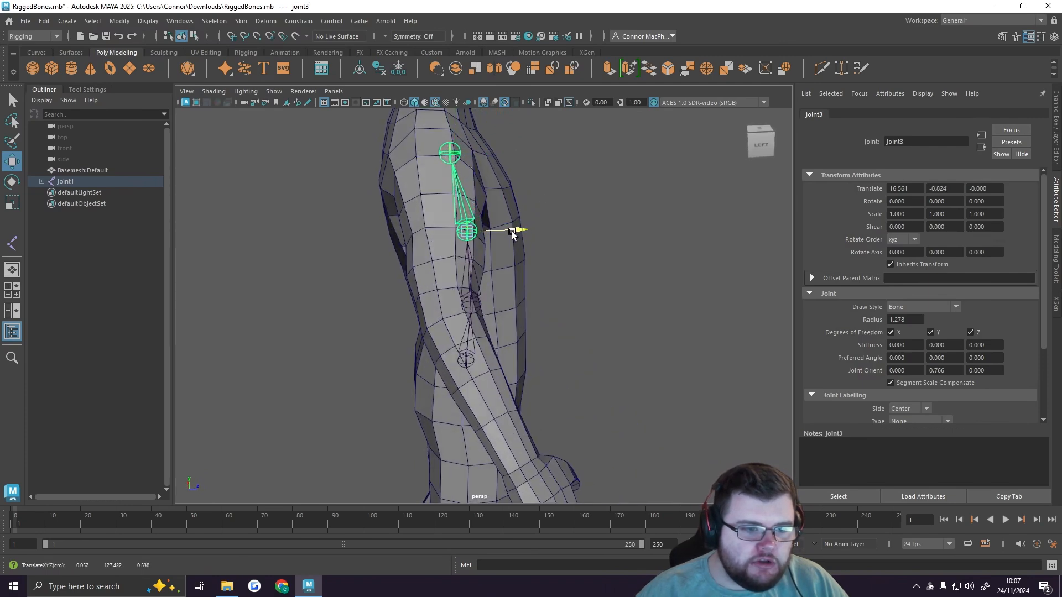
{"action": "left_click", "coordinate": [449, 153]}
{"action": "left_click_drag", "start_coordinate": [496, 154], "coordinate": [490, 155]}
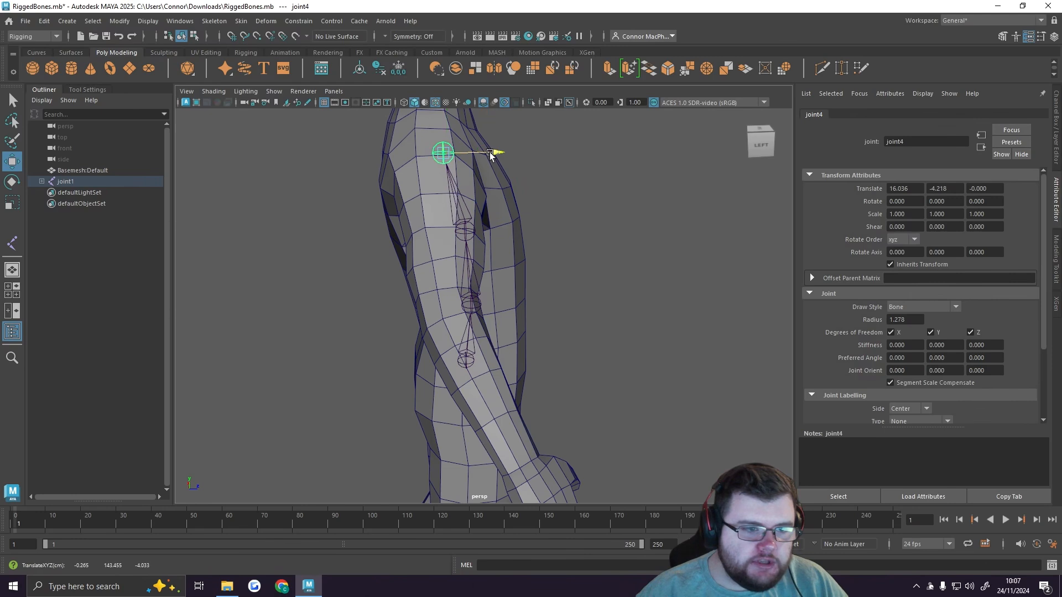
Step: Nudge the second spine joint slightly back and shift the root pelvis joint, with its whole chain, toward the front of the body
{"action": "left_click", "coordinate": [470, 302]}
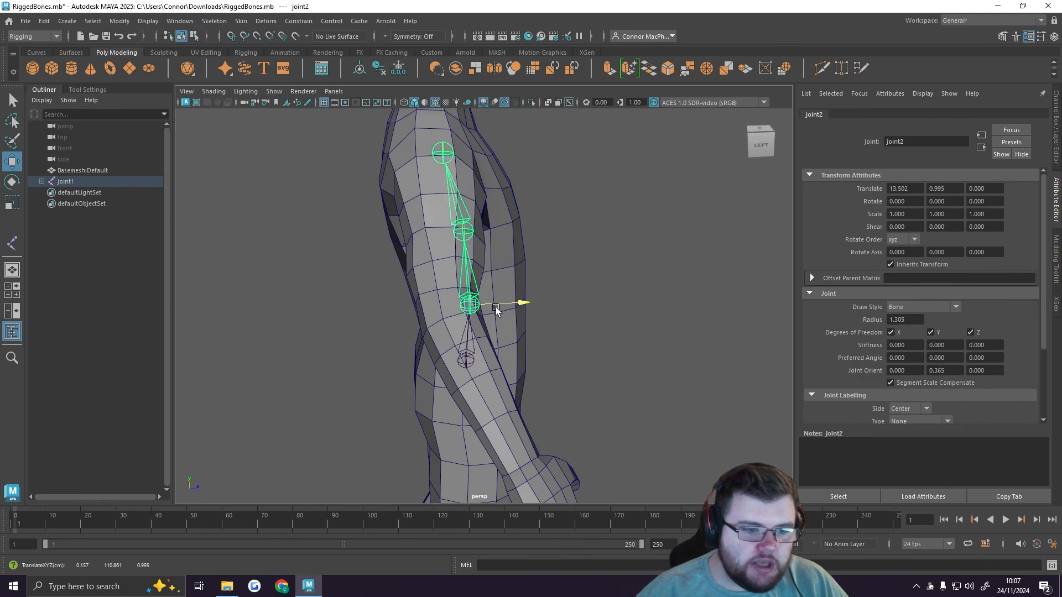
{"action": "left_click", "coordinate": [466, 359]}
{"action": "left_click_drag", "start_coordinate": [502, 363], "coordinate": [499, 362]}
{"action": "left_click_drag", "start_coordinate": [589, 284], "coordinate": [585, 285], "text": "alt"}
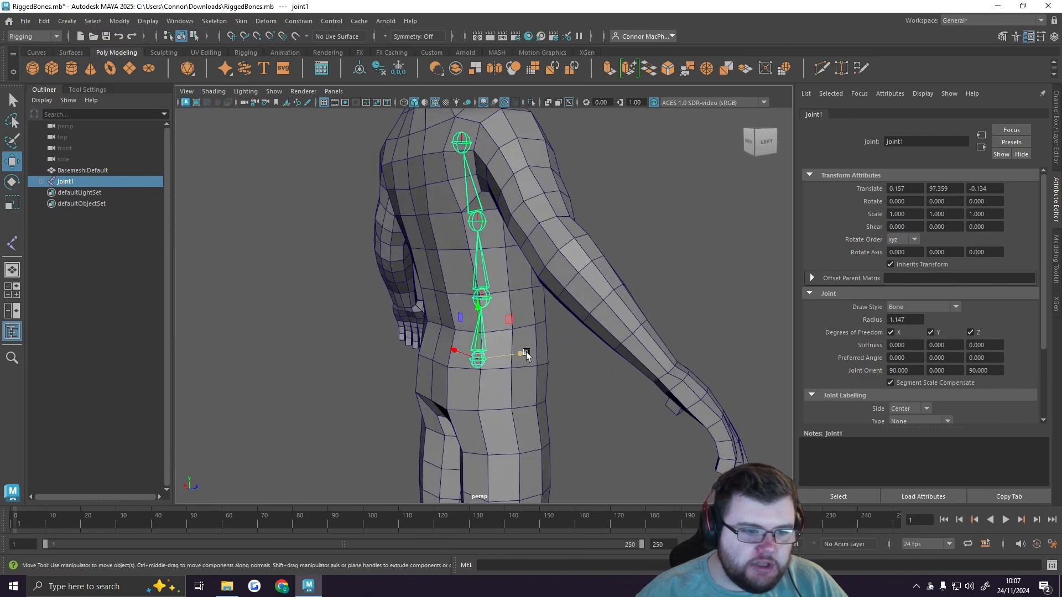
{"action": "mouse_move", "coordinate": [520, 353]}
{"action": "left_mouse_down"}
{"action": "mouse_move", "coordinate": [495, 356]}
{"action": "mouse_move", "coordinate": [526, 353]}
{"action": "left_mouse_up"}
{"action": "left_click_drag", "start_coordinate": [559, 338], "coordinate": [510, 355], "text": "alt"}
{"action": "middle_click_drag", "start_coordinate": [590, 235], "coordinate": [592, 292], "text": "alt"}
{"action": "left_click_drag", "start_coordinate": [569, 239], "coordinate": [553, 258], "text": "alt"}
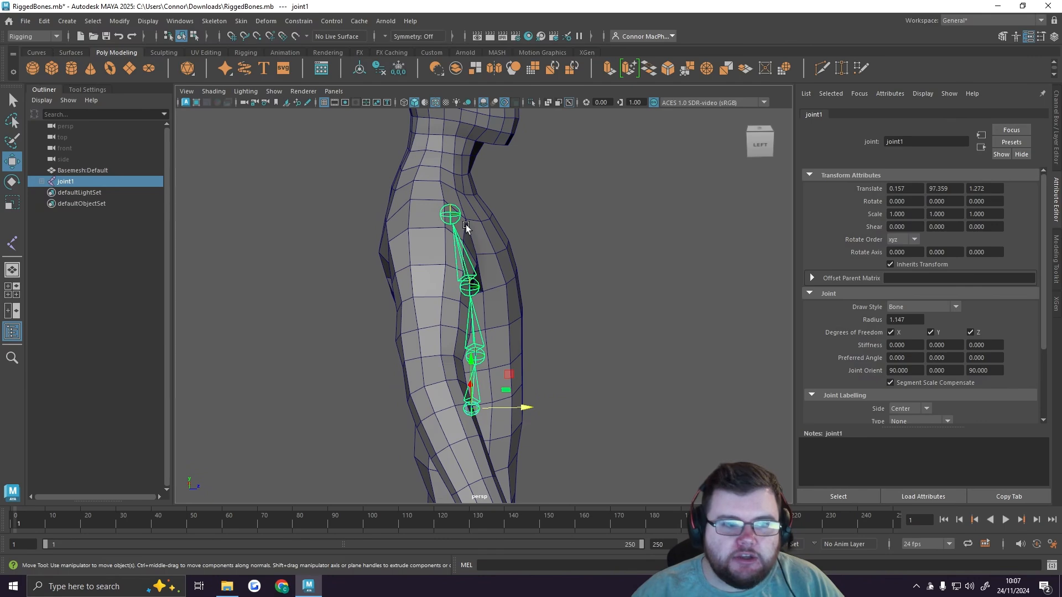
{"action": "left_click_drag", "start_coordinate": [621, 264], "coordinate": [507, 267], "text": "alt"}
{"action": "left_click", "coordinate": [565, 306]}
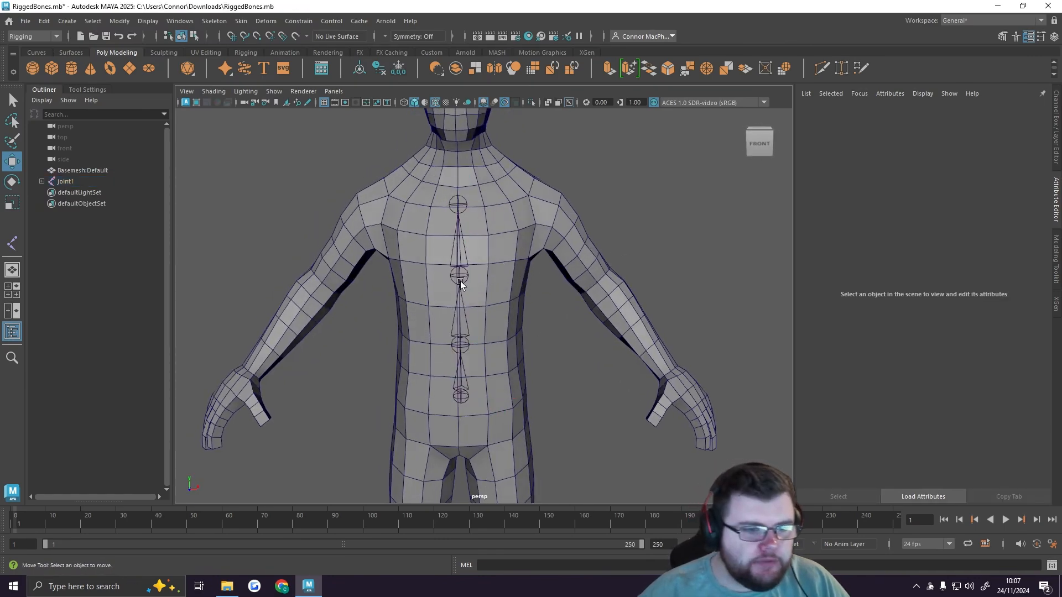
Step: Switch to the front view and expand the spine joint hierarchy down to joint4
{"action": "key", "text": "space"}
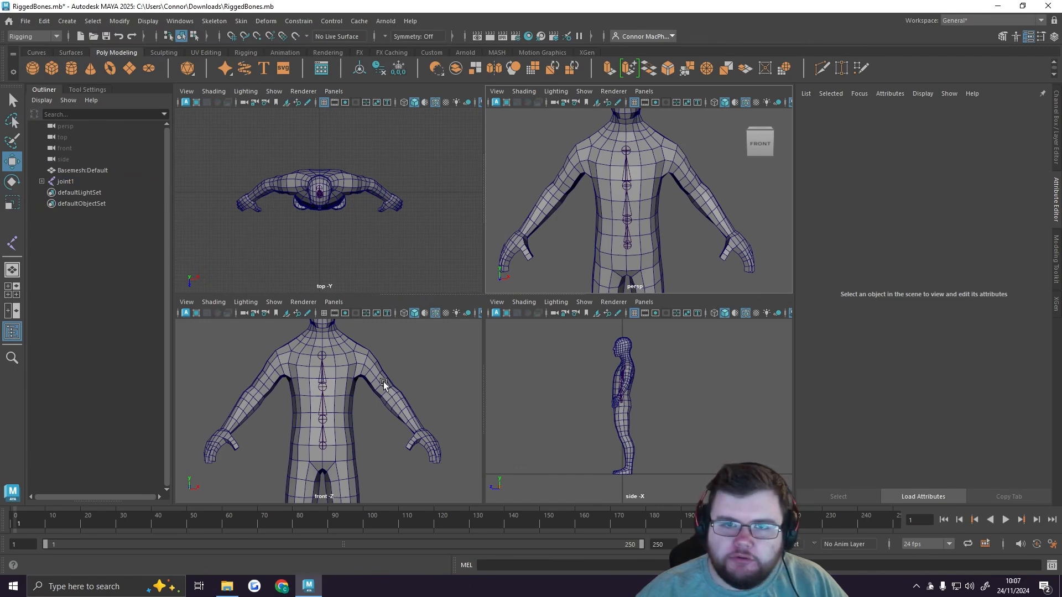
{"action": "key", "text": "space"}
{"action": "middle_click_drag", "start_coordinate": [545, 260], "coordinate": [537, 320], "text": "alt"}
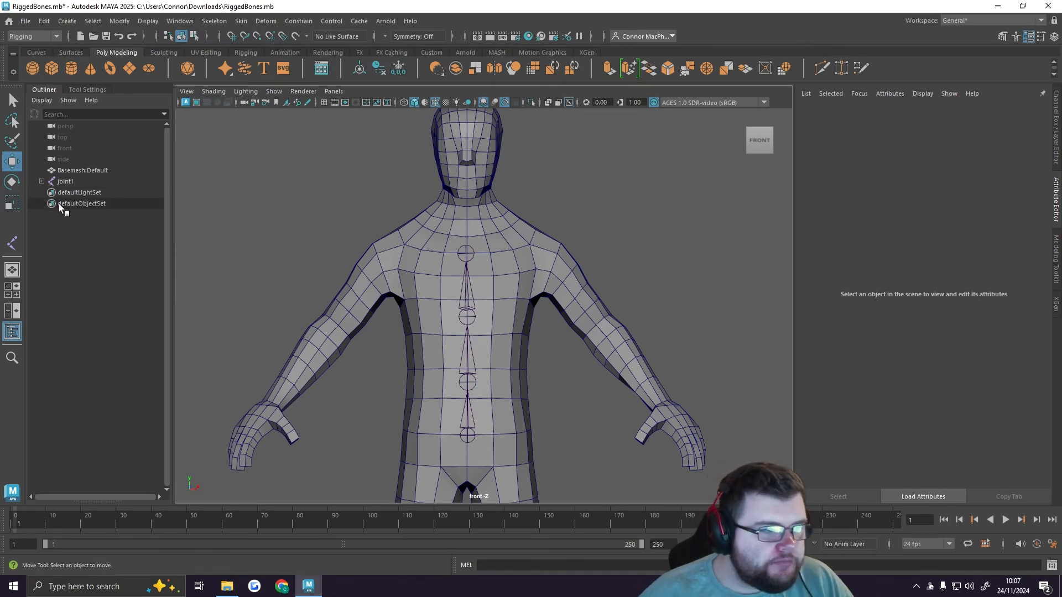
{"action": "left_click", "coordinate": [81, 181]}
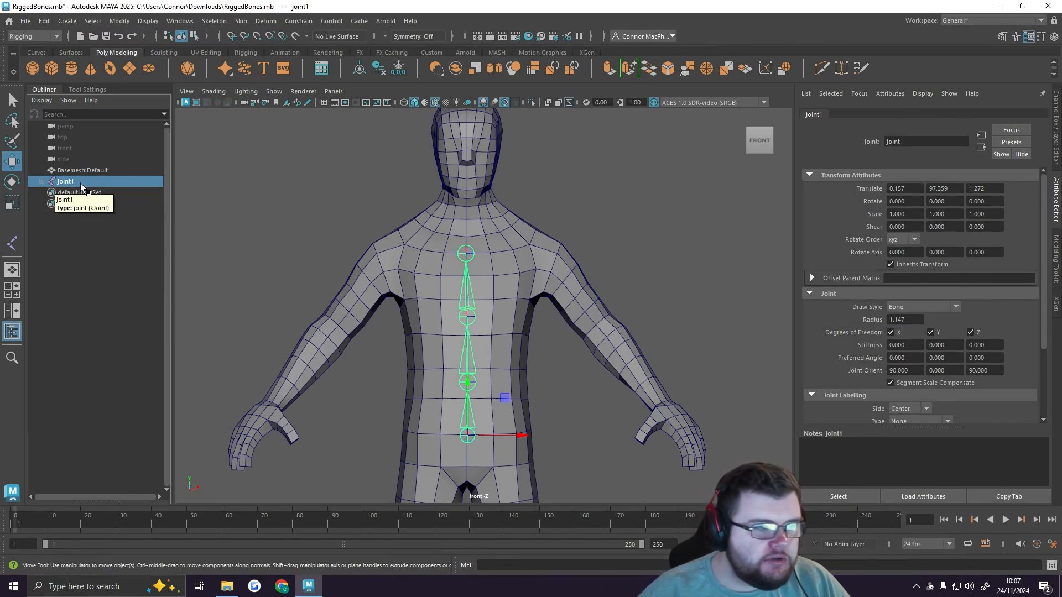
{"action": "left_click", "coordinate": [43, 182]}
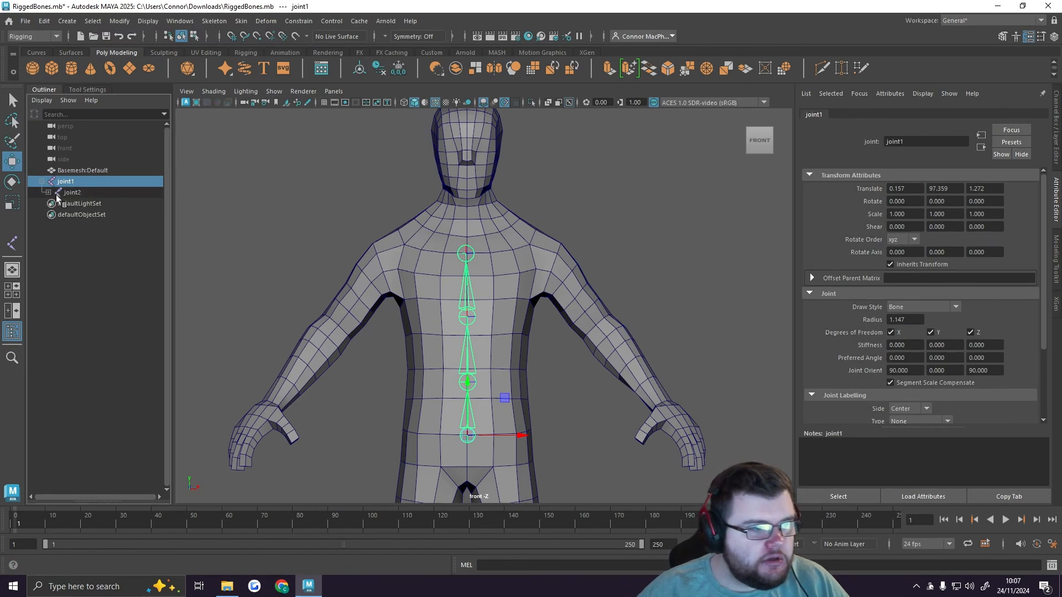
{"action": "left_click", "coordinate": [48, 192]}
{"action": "left_click", "coordinate": [56, 203]}
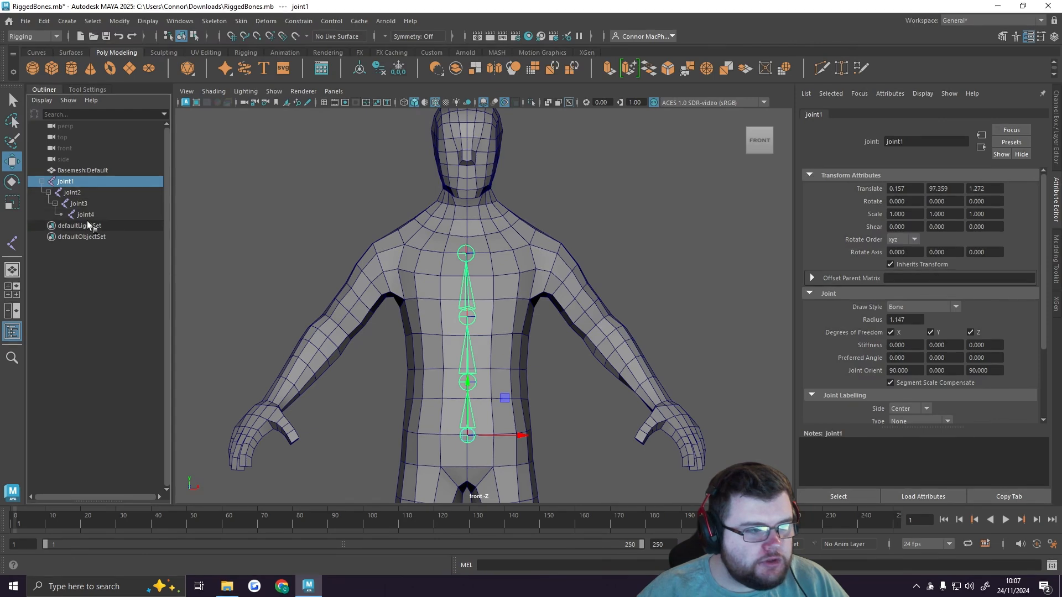
{"action": "left_click", "coordinate": [88, 214]}
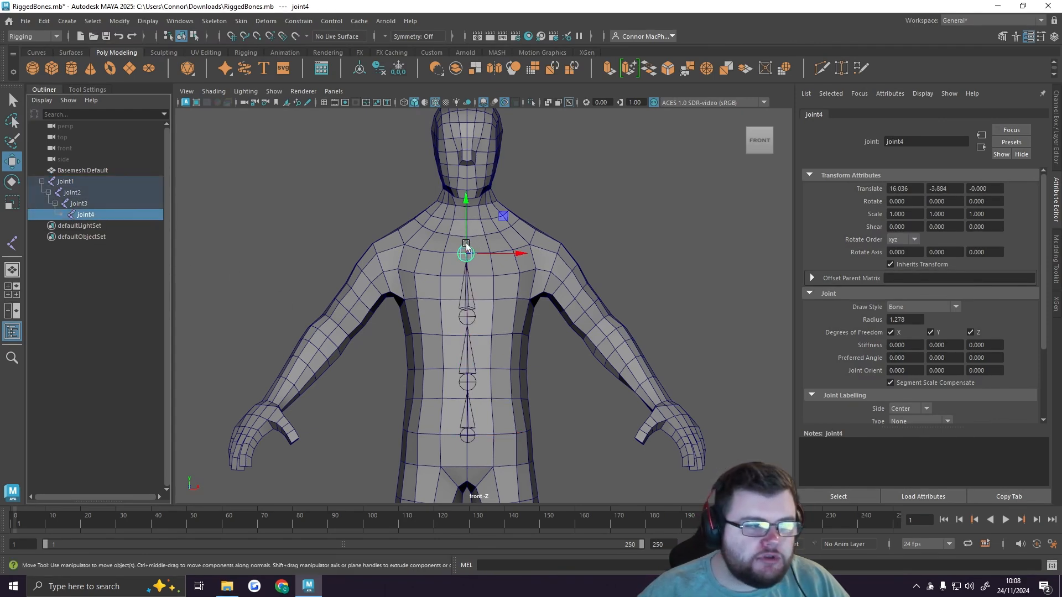
{"action": "left_click", "coordinate": [151, 303]}
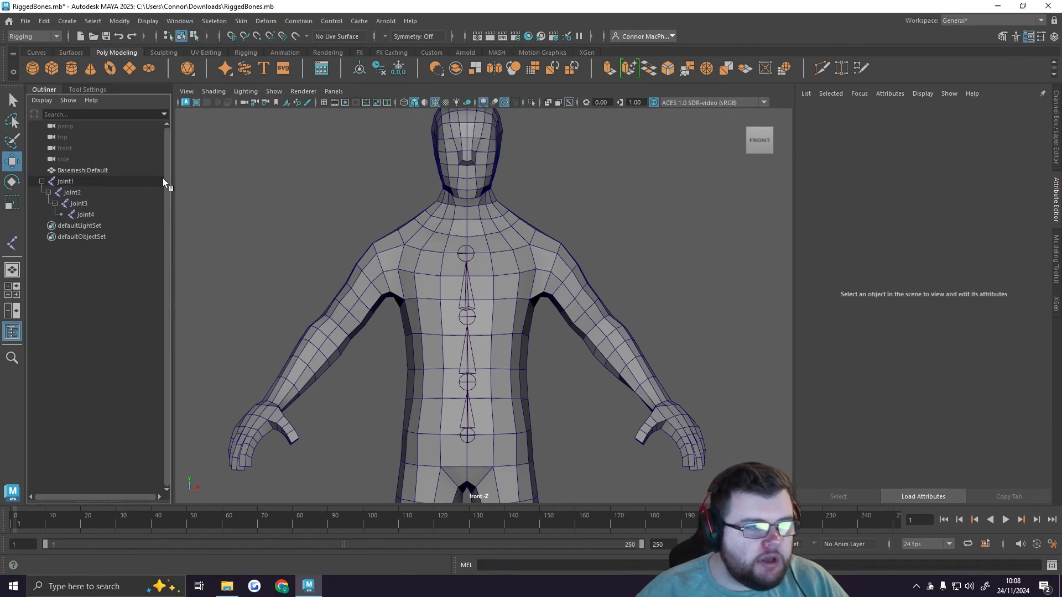
Step: Branch a clavicle joint and a shoulder joint off joint4 toward the character's right arm with Create Joints
{"action": "left_click", "coordinate": [214, 21]}
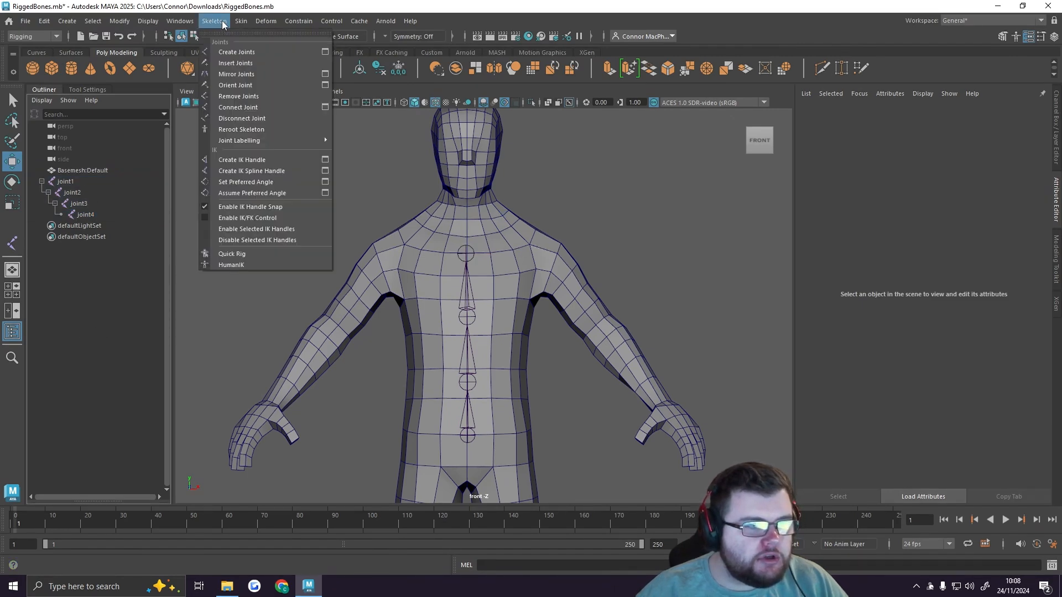
{"action": "left_click", "coordinate": [261, 53]}
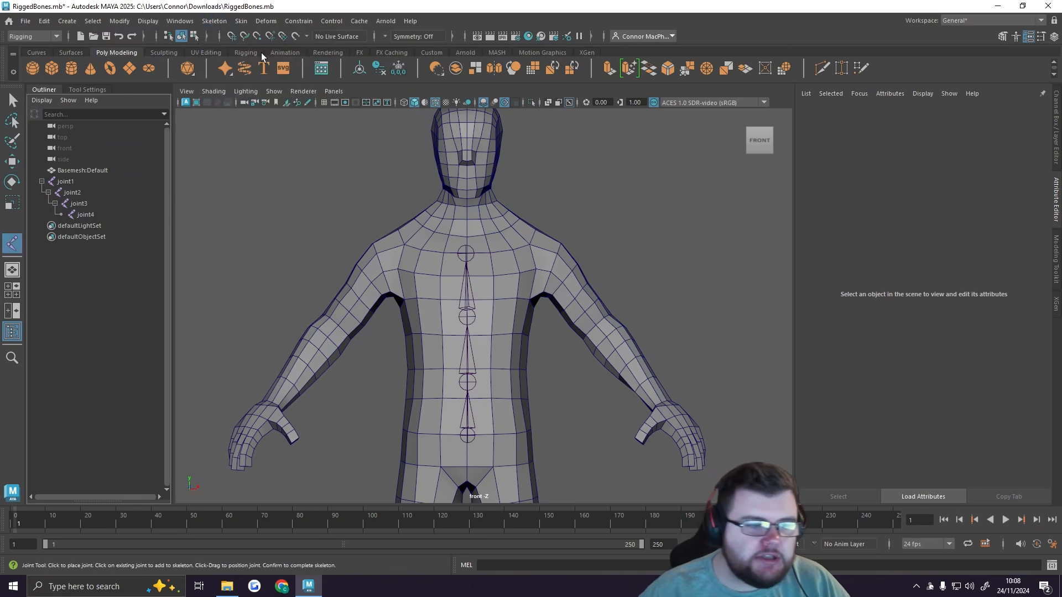
{"action": "left_click", "coordinate": [96, 213]}
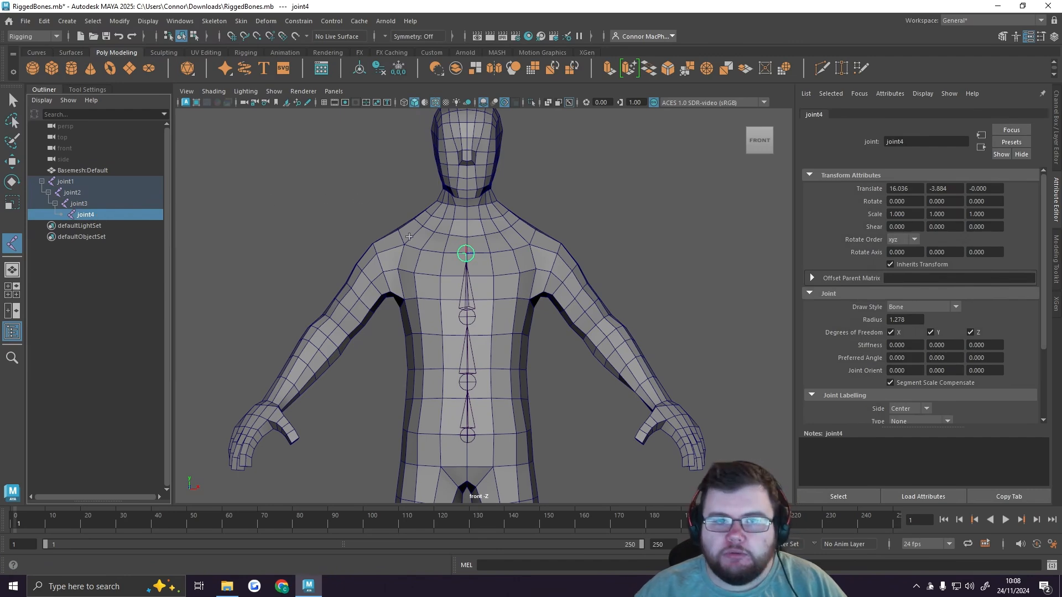
{"action": "scroll", "coordinate": [411, 237], "scroll_direction": "up", "scroll_amount": 8}
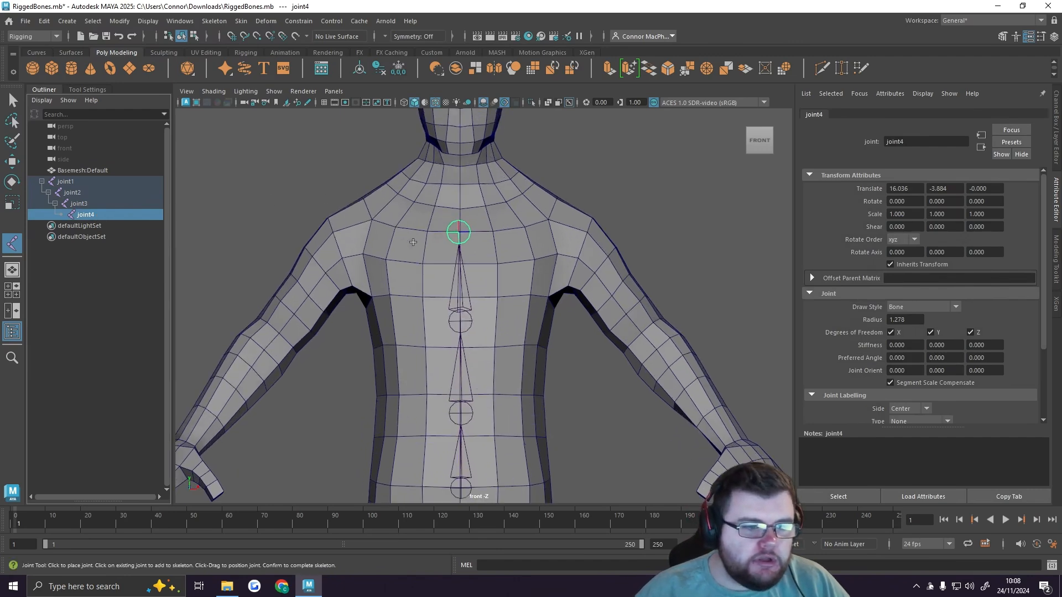
{"action": "middle_click_drag", "start_coordinate": [453, 257], "coordinate": [467, 260], "text": "alt"}
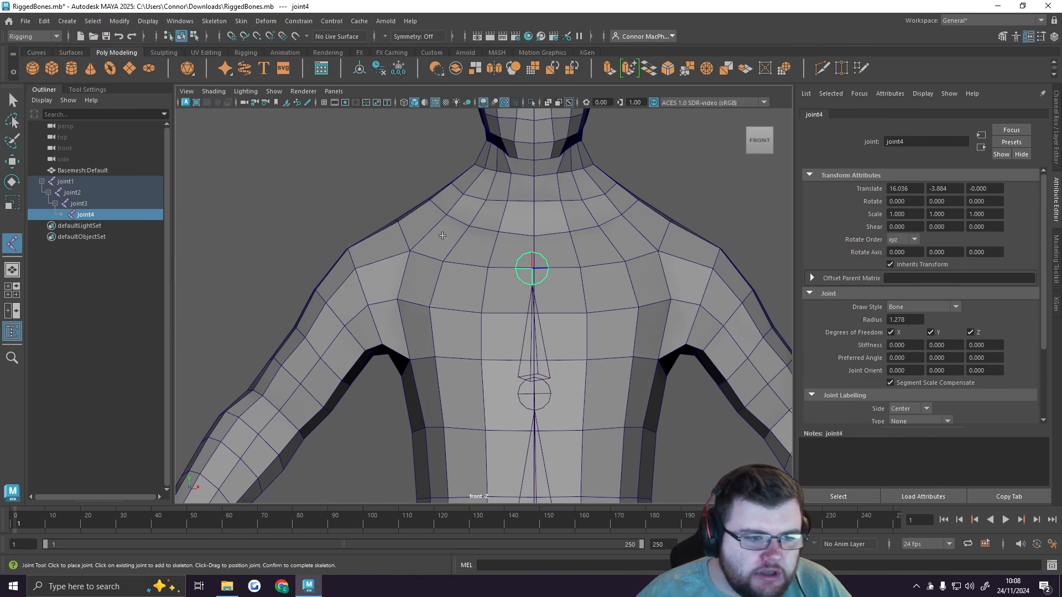
{"action": "left_click", "coordinate": [445, 239]}
{"action": "middle_click_drag", "start_coordinate": [500, 269], "coordinate": [506, 237], "text": "alt"}
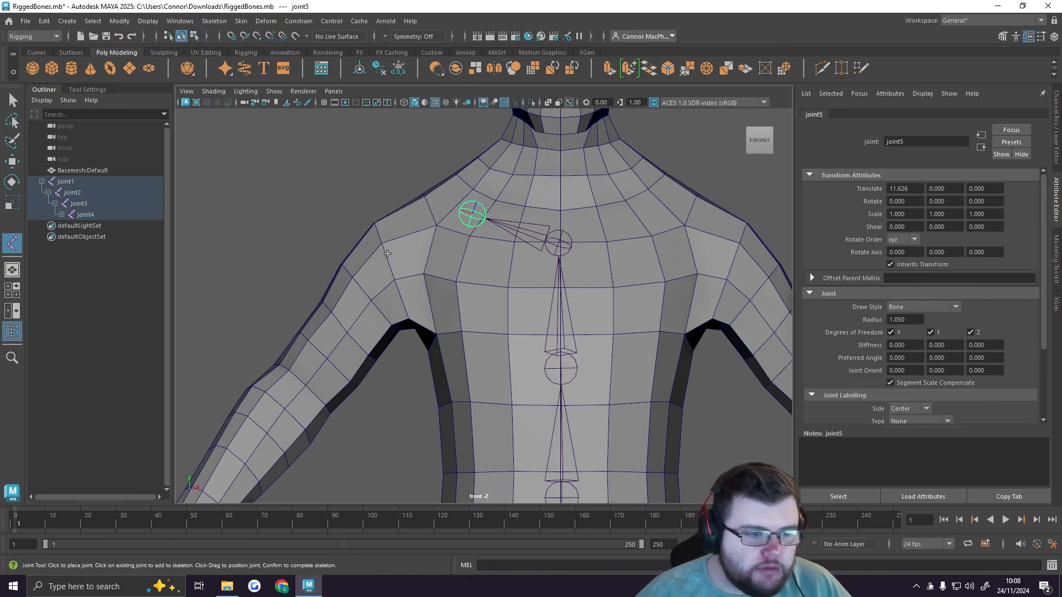
{"action": "left_click", "coordinate": [387, 254]}
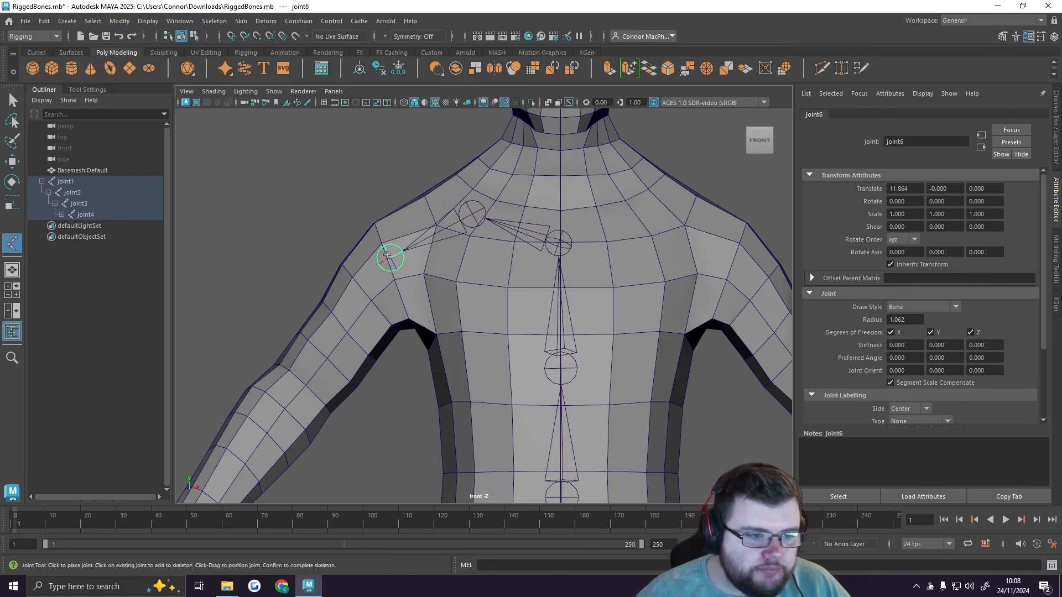
{"action": "middle_click_drag", "start_coordinate": [387, 255], "coordinate": [516, 205], "text": "alt"}
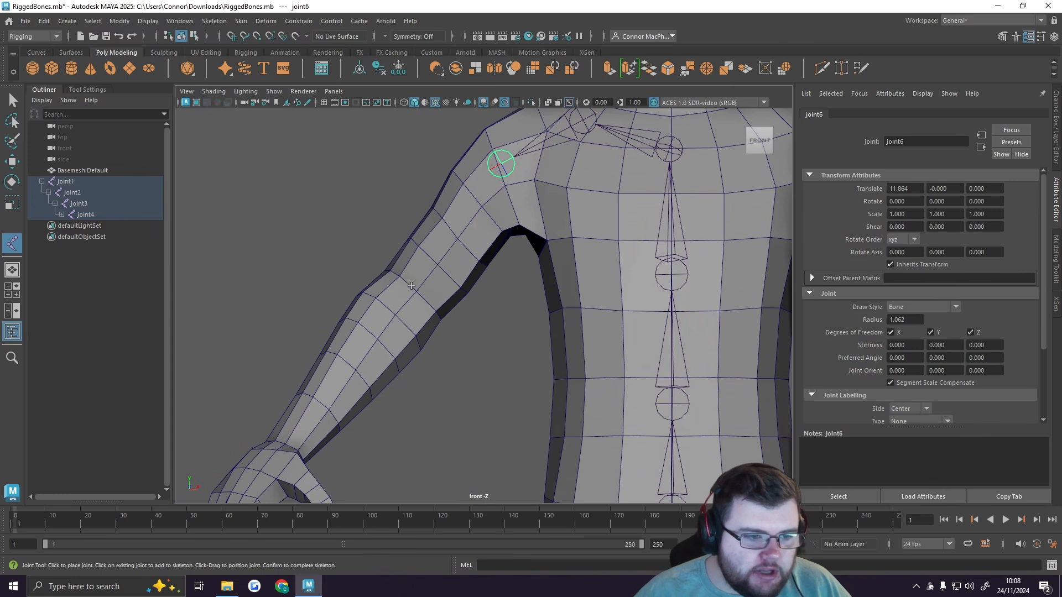
Step: Continue the right arm chain with a joint at the elbow and another at the wrist
{"action": "left_click", "coordinate": [408, 284]}
{"action": "middle_click_drag", "start_coordinate": [427, 342], "coordinate": [517, 237], "text": "alt"}
{"action": "left_click", "coordinate": [369, 339]}
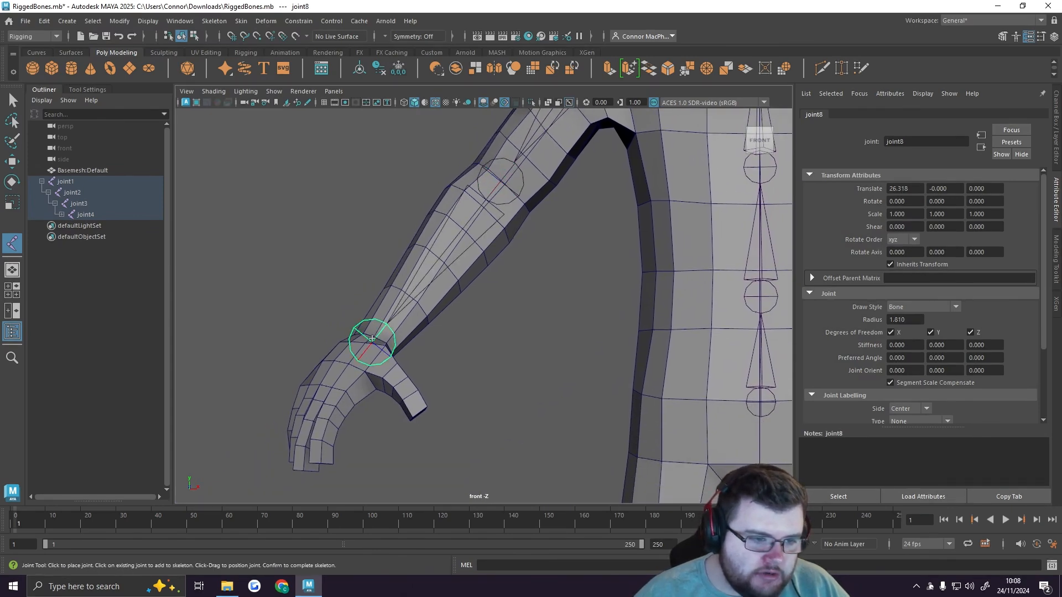
{"action": "middle_click_drag", "start_coordinate": [528, 313], "coordinate": [432, 375], "text": "alt"}
{"action": "scroll", "coordinate": [429, 337], "scroll_direction": "down", "scroll_amount": 4}
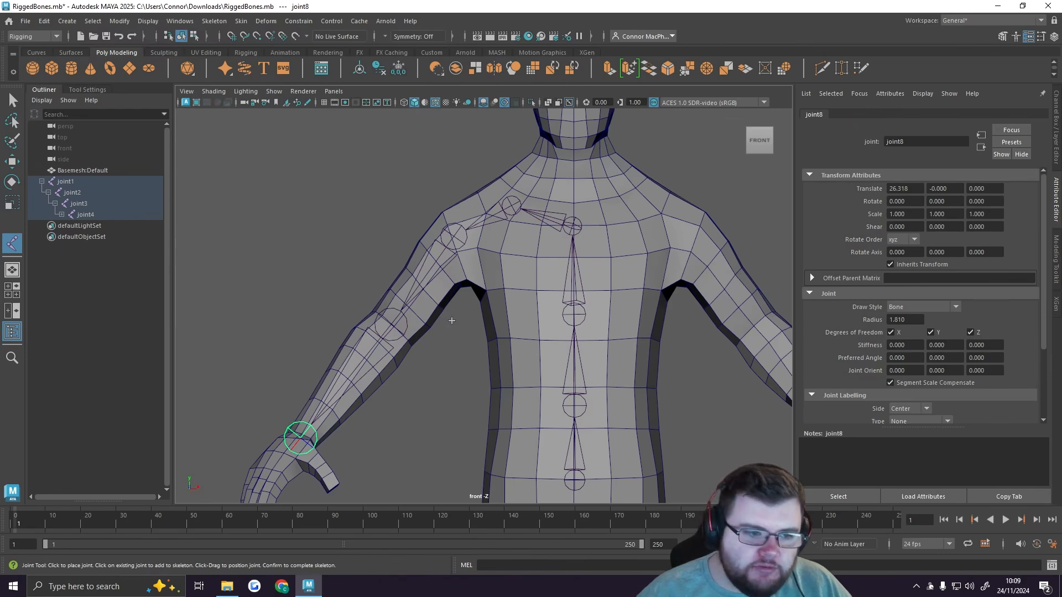
Step: In the top view, move the clavicle joint and the shoulder joint toward the back of the body to sit inside the mesh
{"action": "key", "text": "space"}
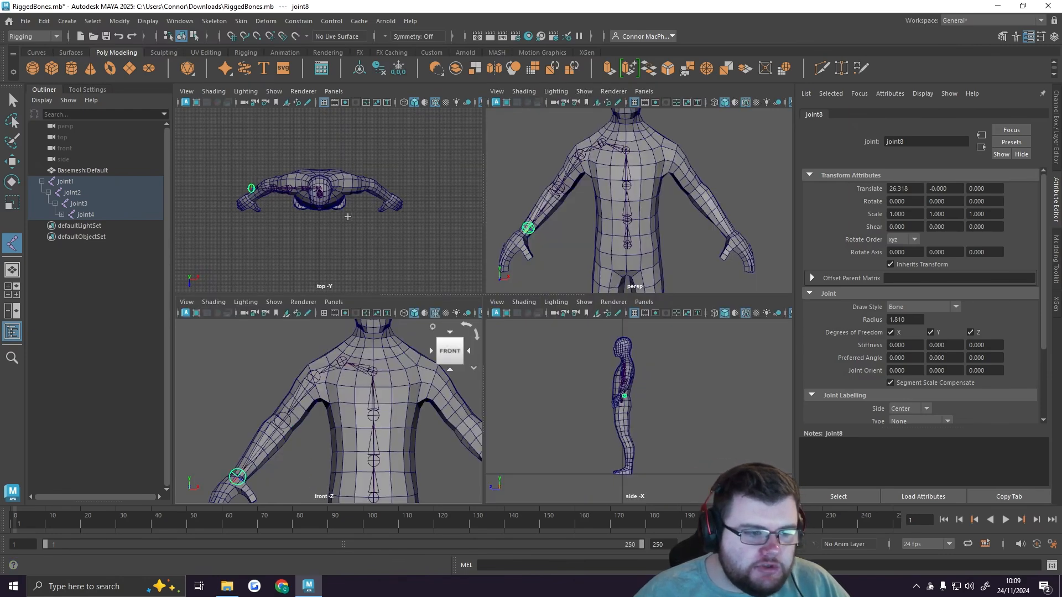
{"action": "key", "text": "space"}
{"action": "key", "text": "q"}
{"action": "left_click", "coordinate": [380, 279]}
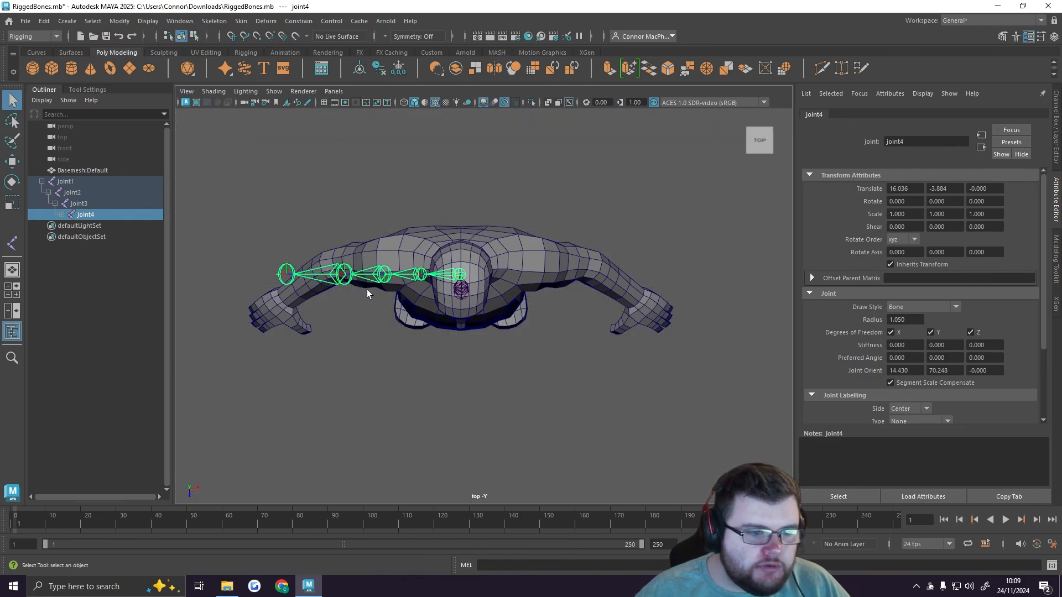
{"action": "middle_click_drag", "start_coordinate": [366, 289], "coordinate": [487, 276], "text": "alt"}
{"action": "scroll", "coordinate": [481, 297], "scroll_direction": "up", "scroll_amount": 6}
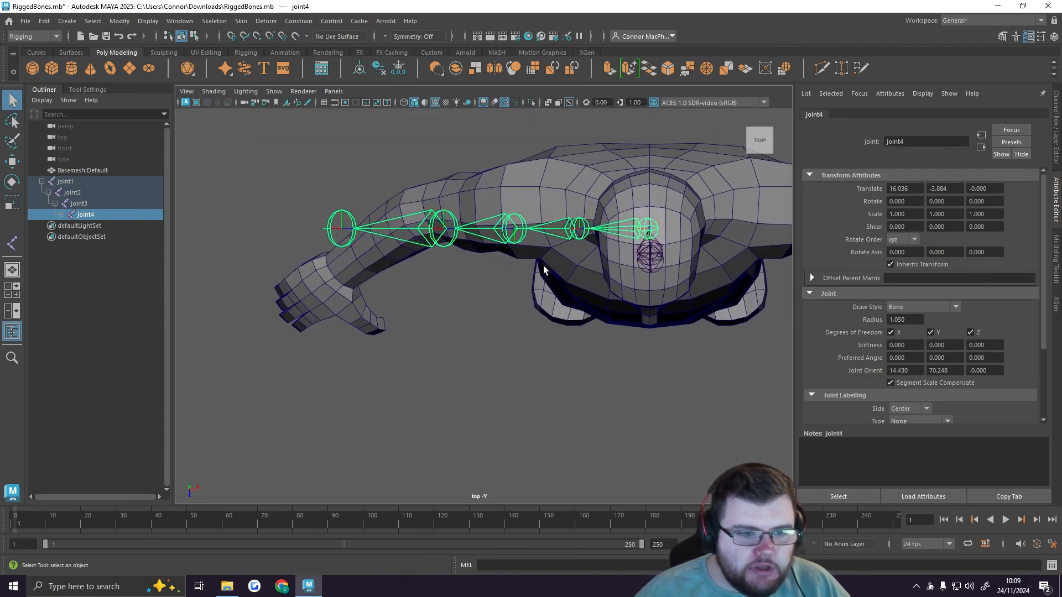
{"action": "left_click", "coordinate": [546, 280]}
{"action": "left_click", "coordinate": [545, 278]}
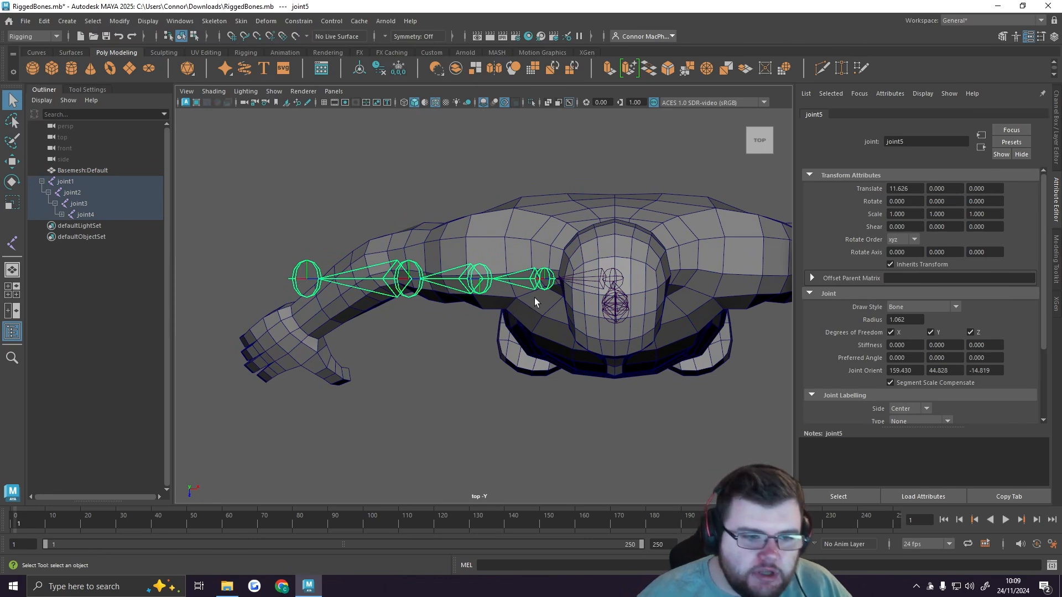
{"action": "key", "text": "w"}
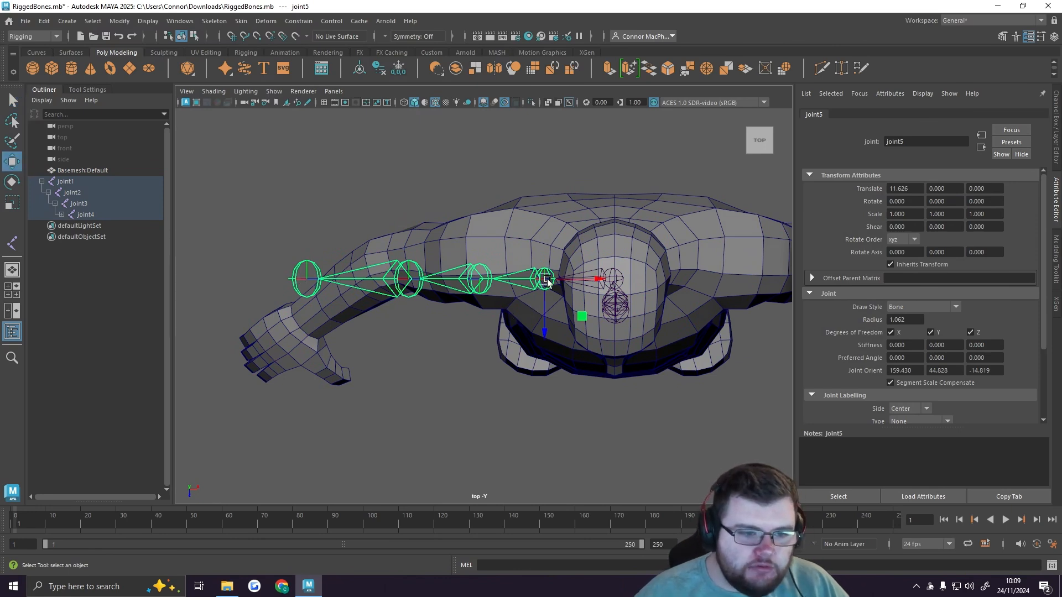
{"action": "left_click_drag", "start_coordinate": [545, 330], "coordinate": [543, 303]}
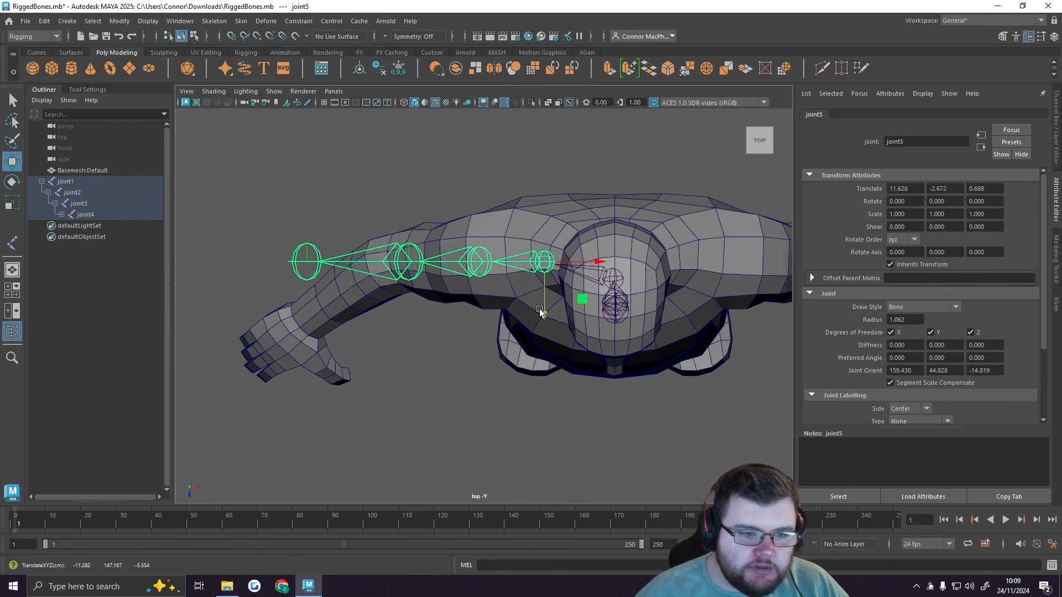
{"action": "left_click", "coordinate": [479, 263]}
{"action": "left_click_drag", "start_coordinate": [481, 313], "coordinate": [482, 307]}
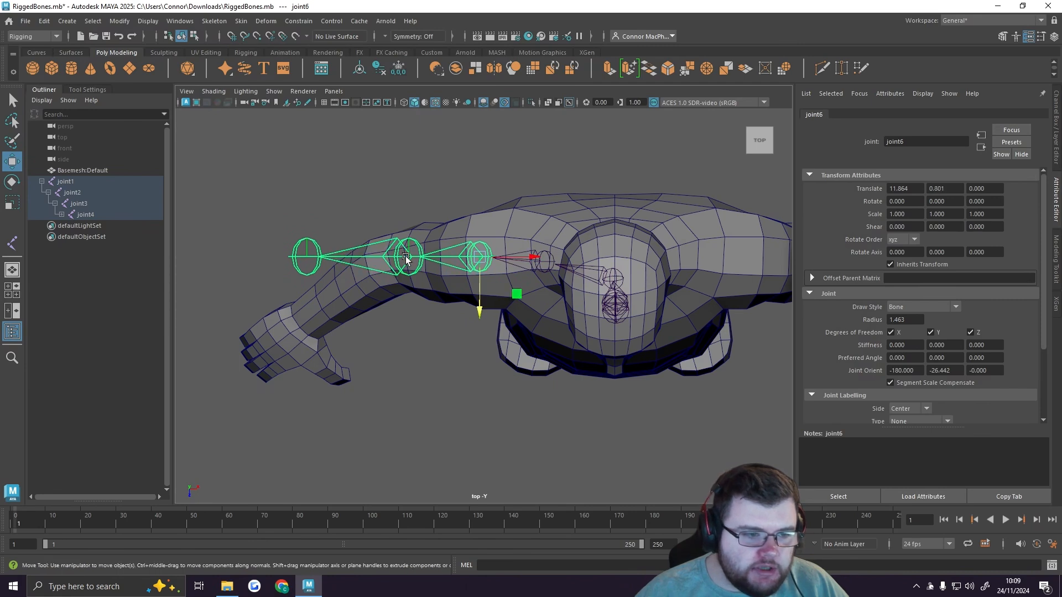
Step: Move the elbow joint slightly and the wrist joint further toward the front so they follow the bent arm in the top view
{"action": "left_click", "coordinate": [405, 259]}
{"action": "left_click_drag", "start_coordinate": [409, 287], "coordinate": [408, 294]}
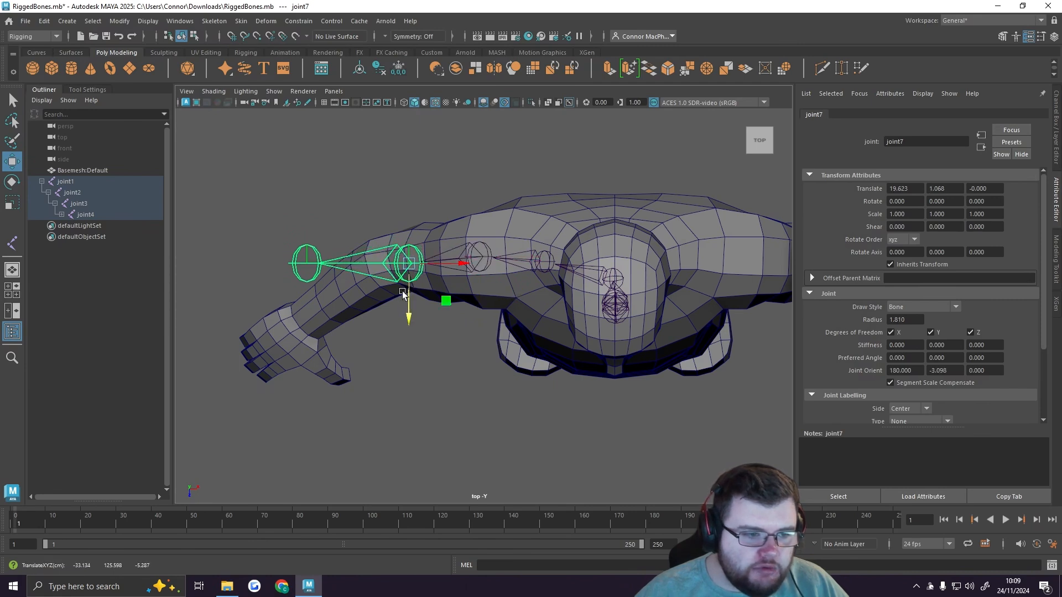
{"action": "left_click", "coordinate": [306, 260]}
{"action": "left_click_drag", "start_coordinate": [306, 292], "coordinate": [302, 327]}
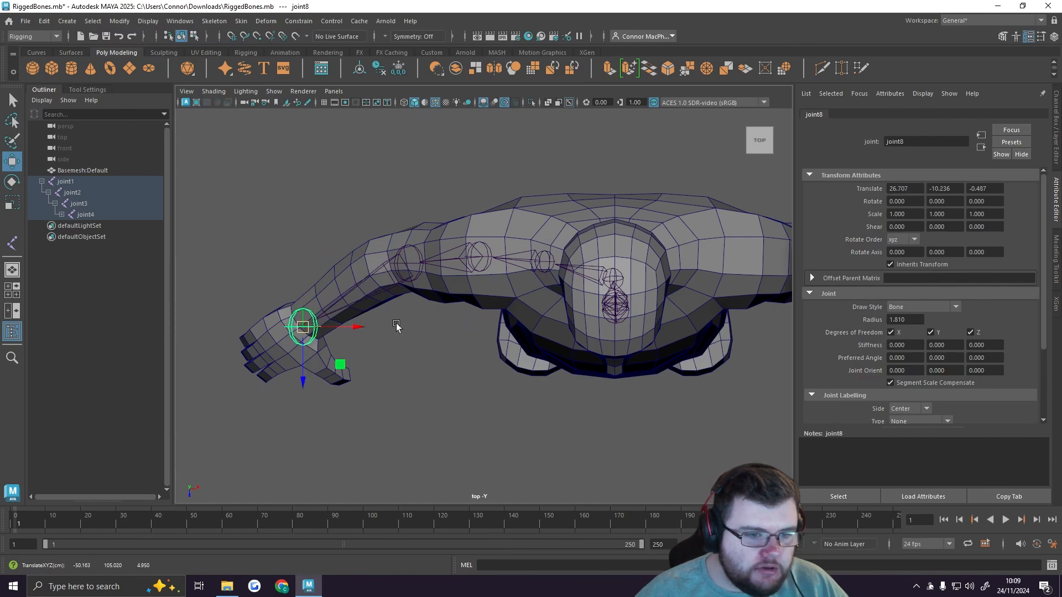
Step: Reposition the elbow joint inside the arm in the perspective view and check the arm chain's fit down to the wrist
{"action": "key", "text": "space"}
{"action": "key", "text": "space"}
{"action": "left_click_drag", "start_coordinate": [604, 227], "coordinate": [598, 280], "text": "alt"}
{"action": "left_click", "coordinate": [636, 298]}
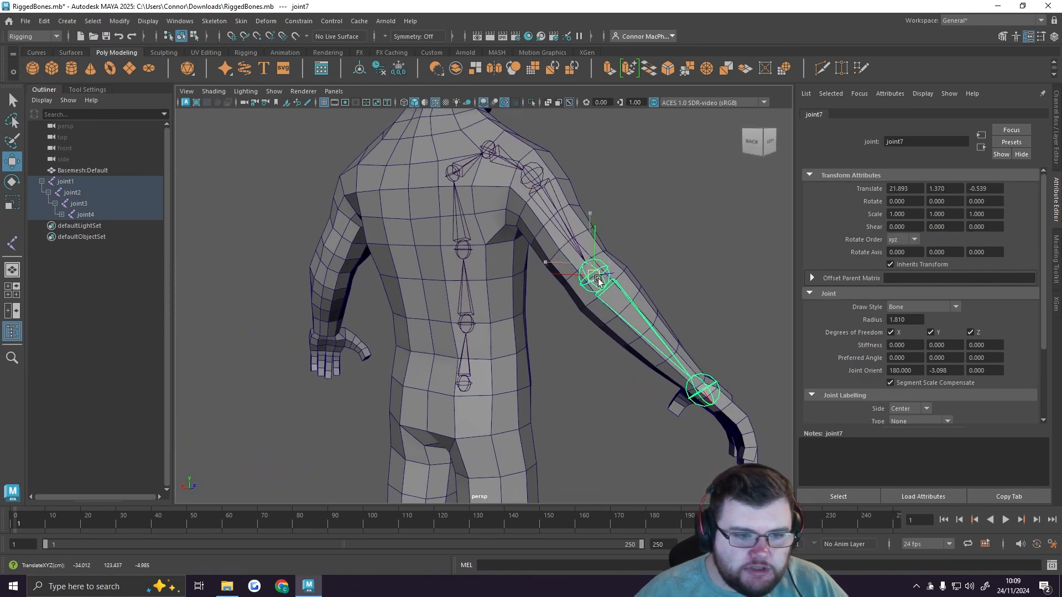
{"action": "left_click", "coordinate": [705, 396]}
{"action": "left_click_drag", "start_coordinate": [704, 396], "coordinate": [398, 324], "text": "alt"}
{"action": "left_click_drag", "start_coordinate": [394, 279], "coordinate": [453, 280], "text": "alt"}
{"action": "middle_click_drag", "start_coordinate": [434, 272], "coordinate": [416, 373], "text": "alt"}
{"action": "left_click_drag", "start_coordinate": [416, 332], "coordinate": [390, 301], "text": "alt"}
Step: Lower the shoulder joint slightly and raise the elbow joint slightly to refine the right arm chain's fit inside the mesh
{"action": "left_click", "coordinate": [416, 191]}
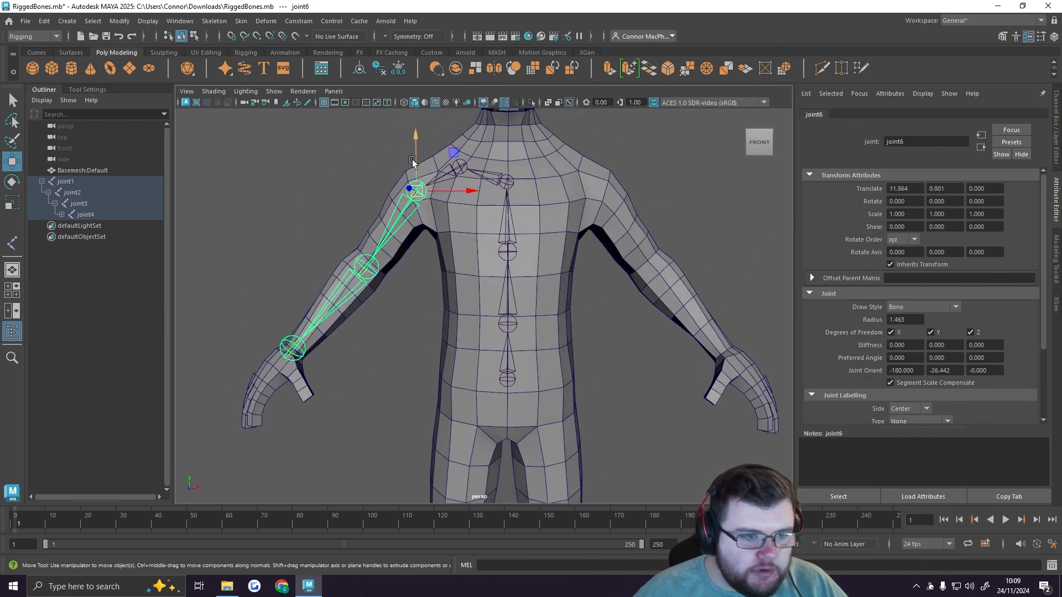
{"action": "left_click_drag", "start_coordinate": [413, 160], "coordinate": [414, 167]}
{"action": "left_click", "coordinate": [364, 269]}
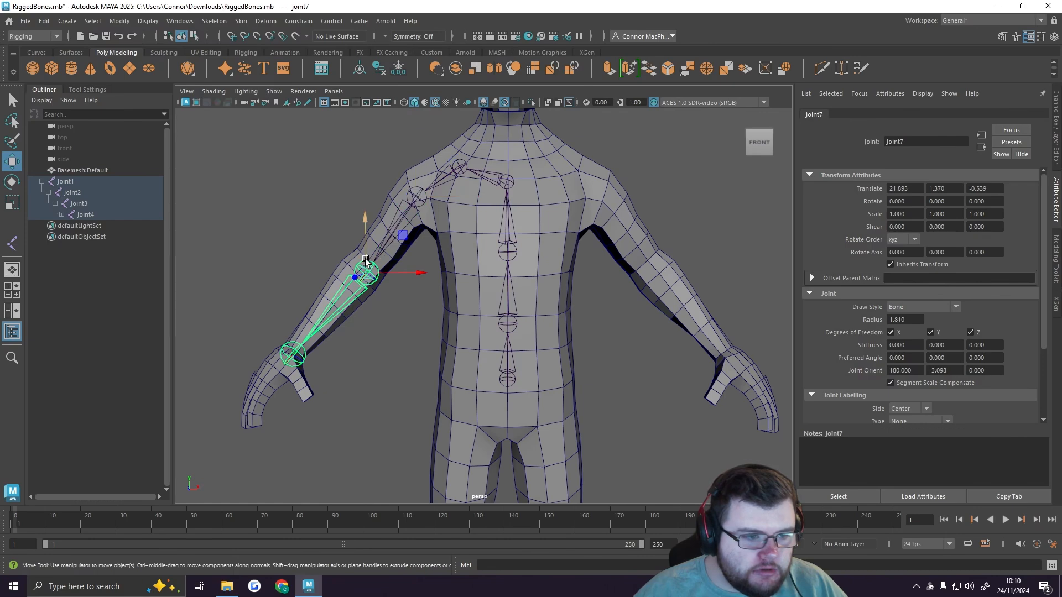
{"action": "left_click_drag", "start_coordinate": [365, 259], "coordinate": [364, 252]}
{"action": "left_click", "coordinate": [403, 304]}
{"action": "left_click_drag", "start_coordinate": [403, 303], "coordinate": [552, 310], "text": "alt"}
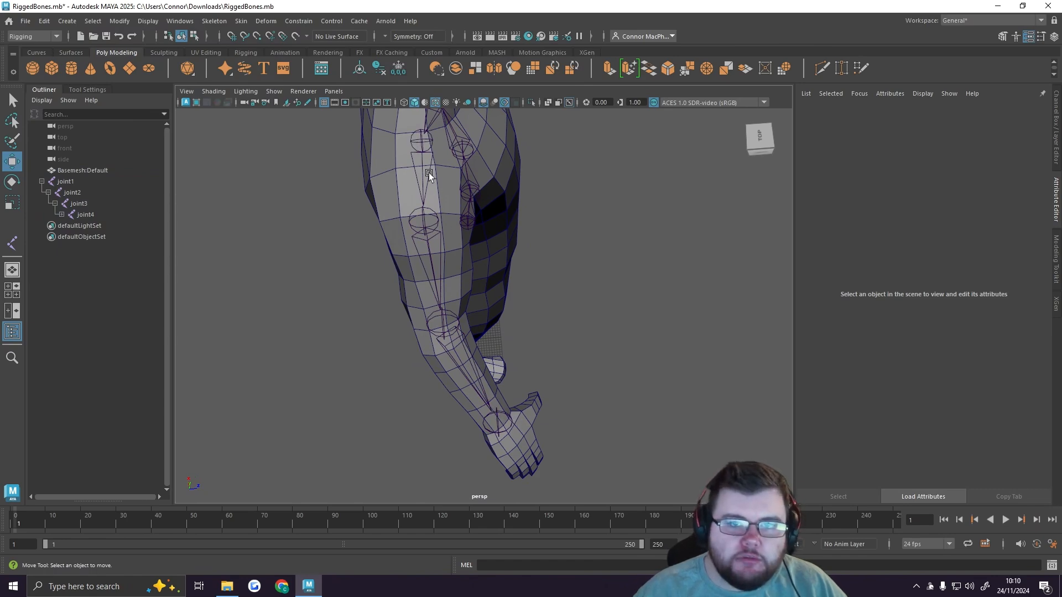
{"action": "left_click_drag", "start_coordinate": [429, 173], "coordinate": [450, 272], "text": "alt"}
Step: Switch to the front view and expand the joint hierarchy in the Outliner down to the wrist joint
{"action": "key", "text": "space"}
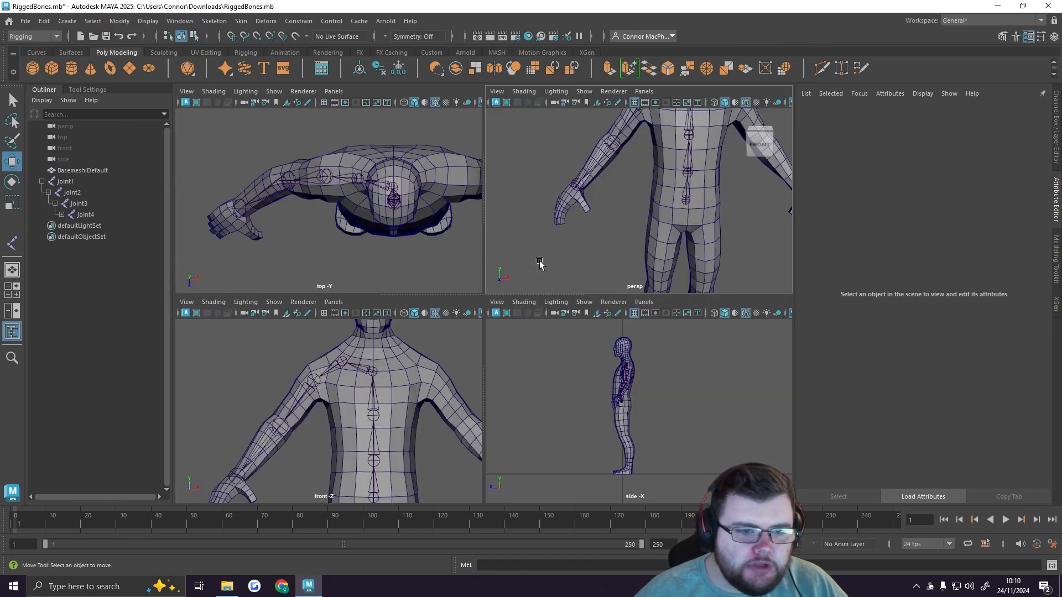
{"action": "key", "text": "space"}
{"action": "middle_click_drag", "start_coordinate": [621, 289], "coordinate": [569, 280], "text": "alt"}
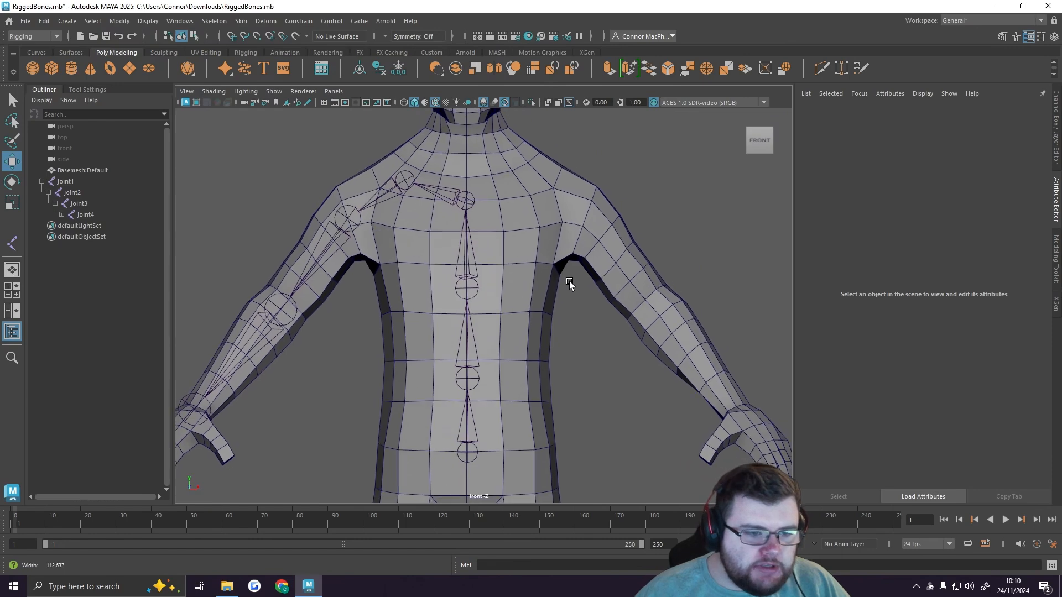
{"action": "right_click_drag", "start_coordinate": [569, 281], "coordinate": [495, 297], "text": "alt"}
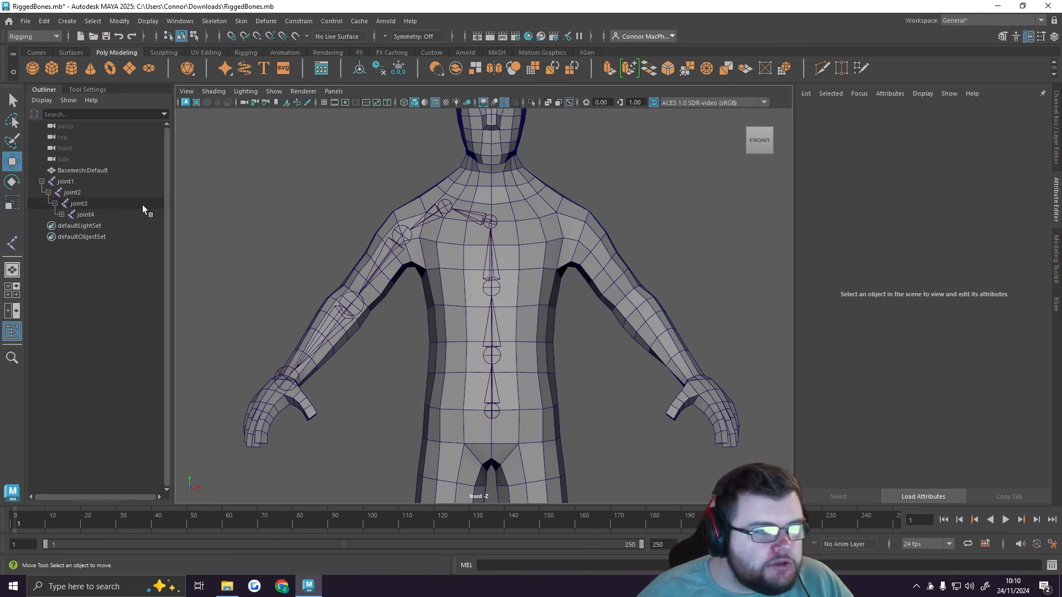
{"action": "left_click", "coordinate": [93, 216]}
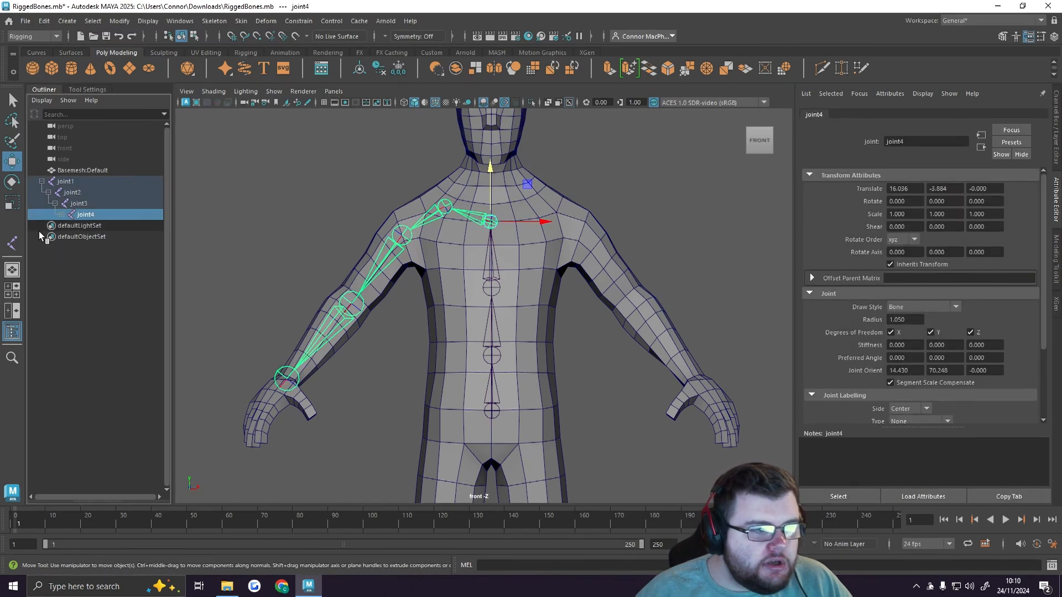
{"action": "left_click", "coordinate": [61, 215]}
{"action": "left_click", "coordinate": [68, 226]}
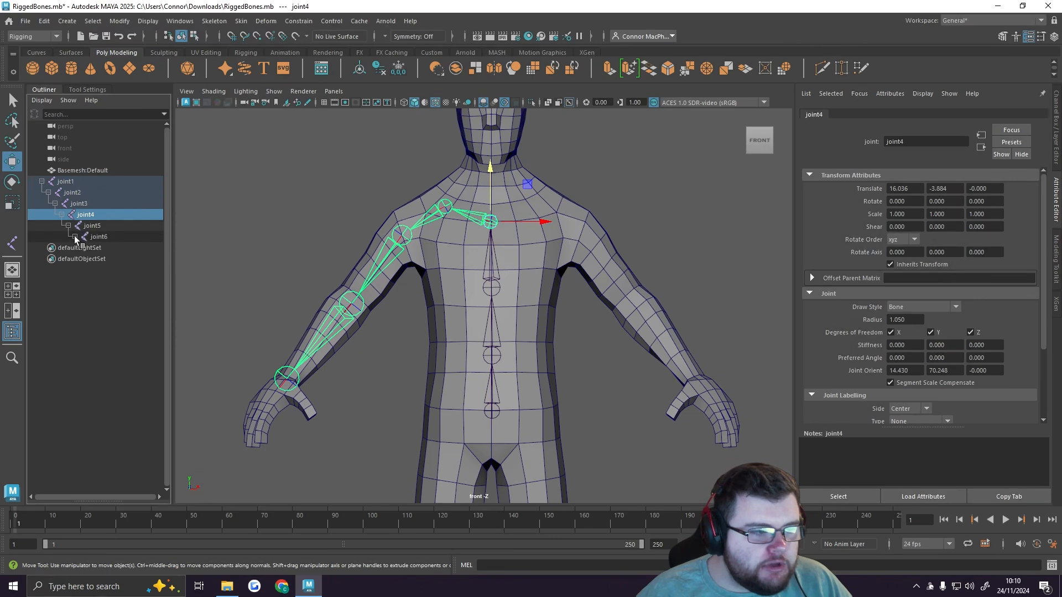
{"action": "left_click", "coordinate": [75, 236]}
{"action": "left_click", "coordinate": [82, 248]}
{"action": "left_click", "coordinate": [112, 287]}
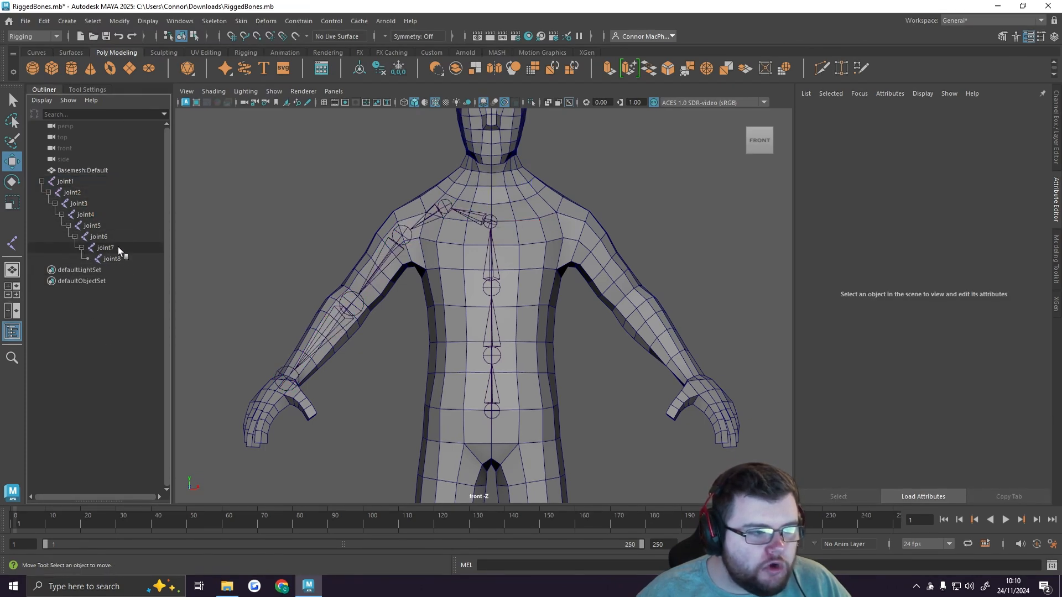
Step: Rename the base joint of the hierarchy as Root and its child joint as Spine_1
{"action": "double_click", "coordinate": [74, 183]}
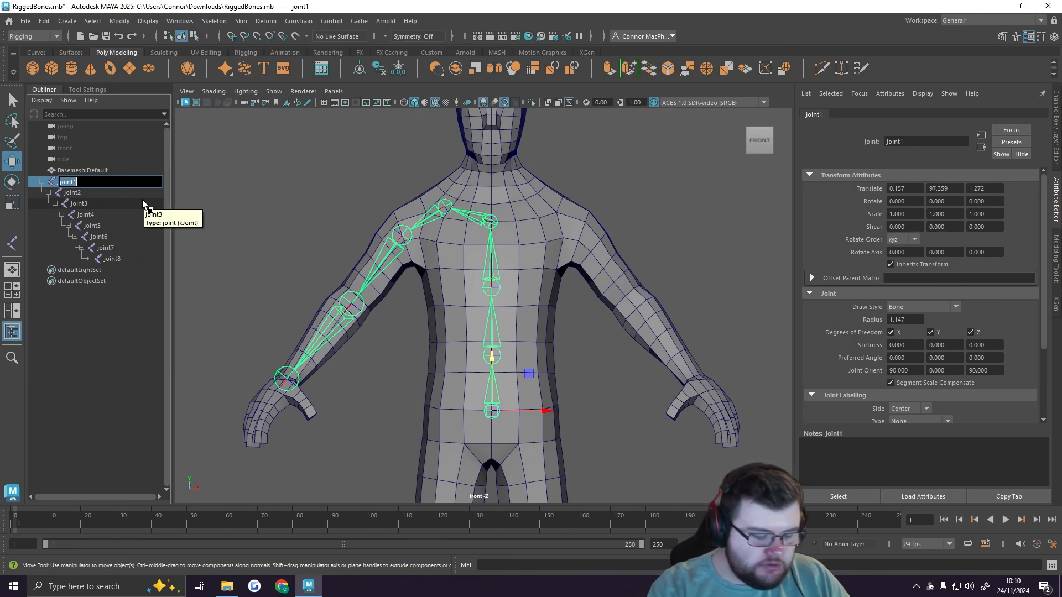
{"action": "type", "text": "Root"}
{"action": "key", "text": "Return"}
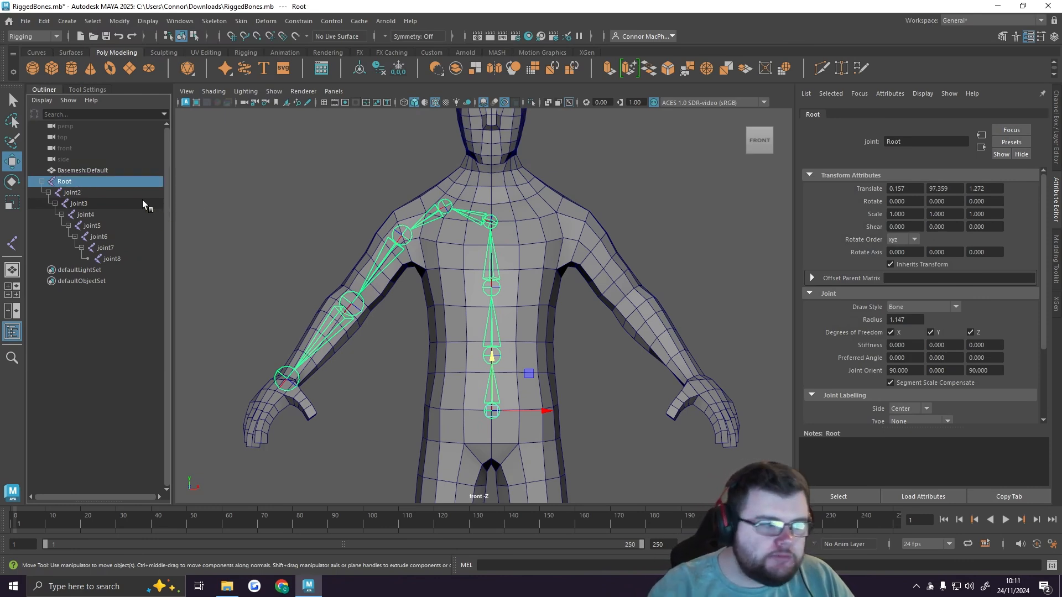
{"action": "left_click", "coordinate": [91, 192]}
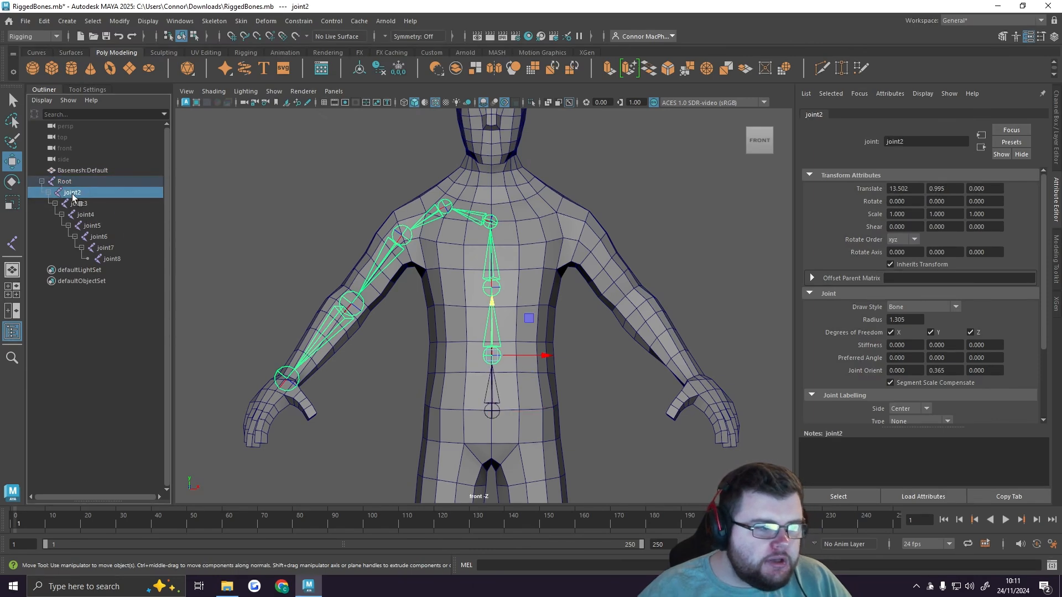
{"action": "double_click", "coordinate": [76, 194]}
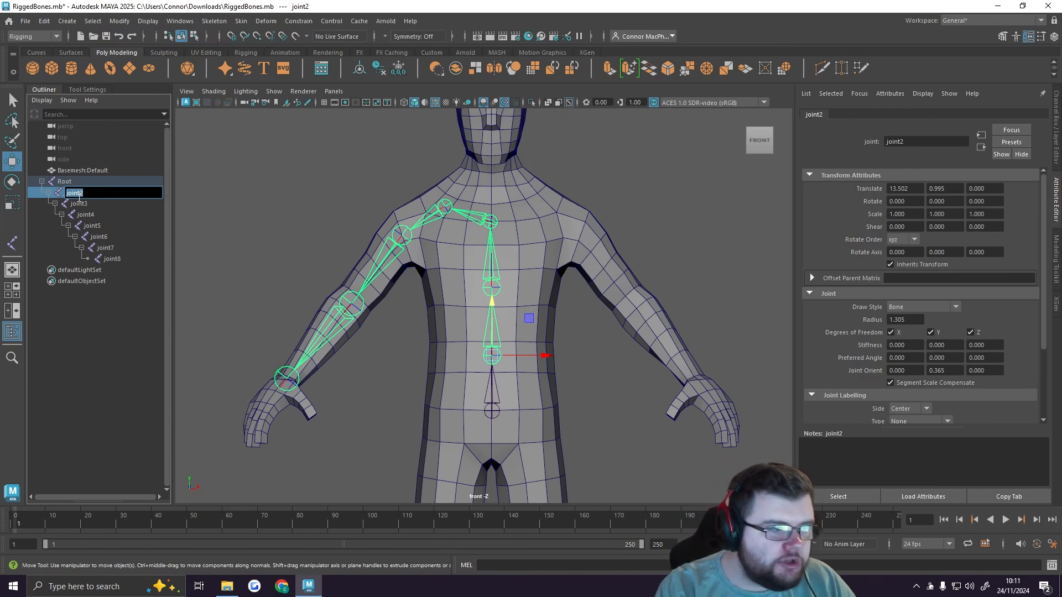
{"action": "type", "text": "Sp"}
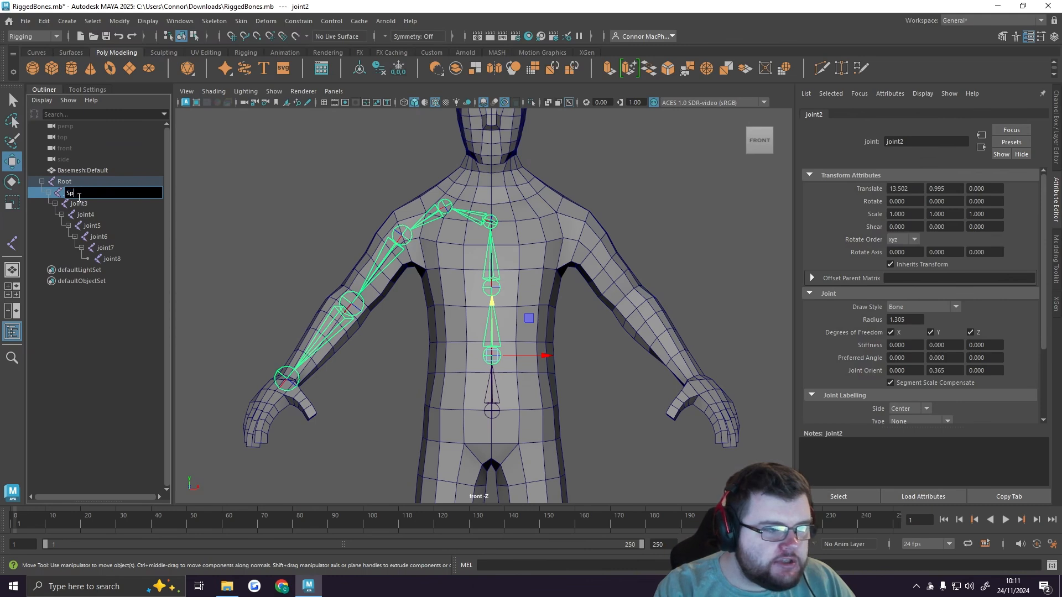
{"action": "type", "text": "ine_1"}
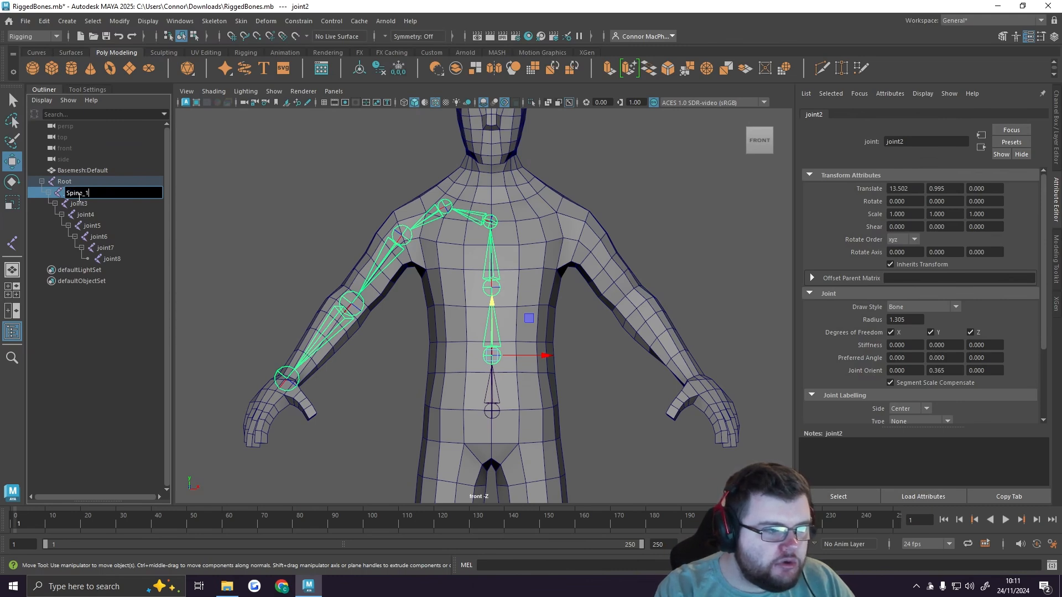
{"action": "key", "text": "Return"}
Step: Rename the next two joints up the spine as Spine_2 and Spine_3
{"action": "double_click", "coordinate": [80, 204]}
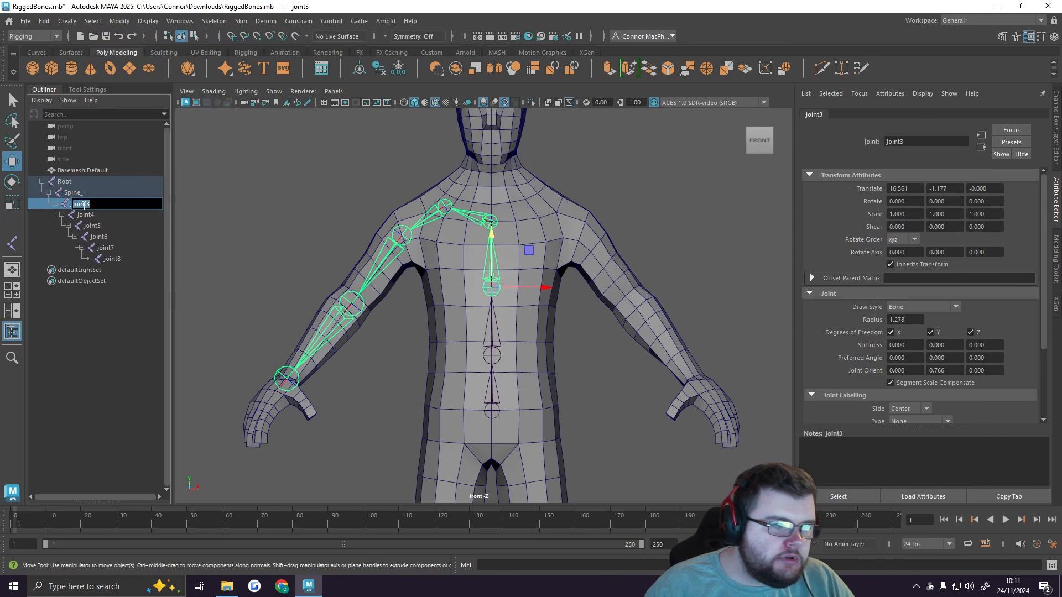
{"action": "type", "text": "Spine_"}
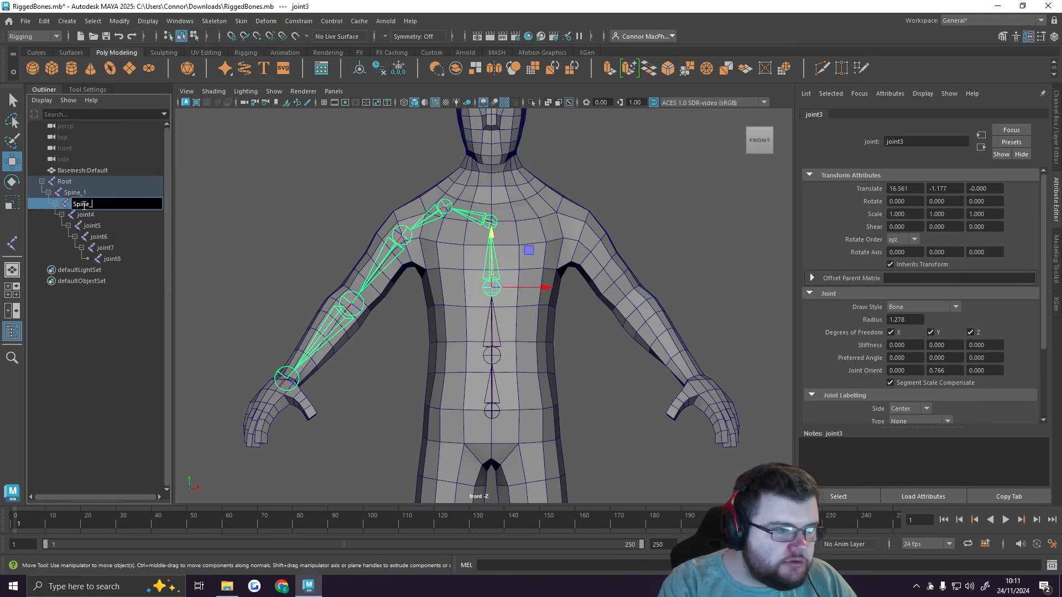
{"action": "type", "text": "2"}
{"action": "key", "text": "Return"}
{"action": "double_click", "coordinate": [88, 215]}
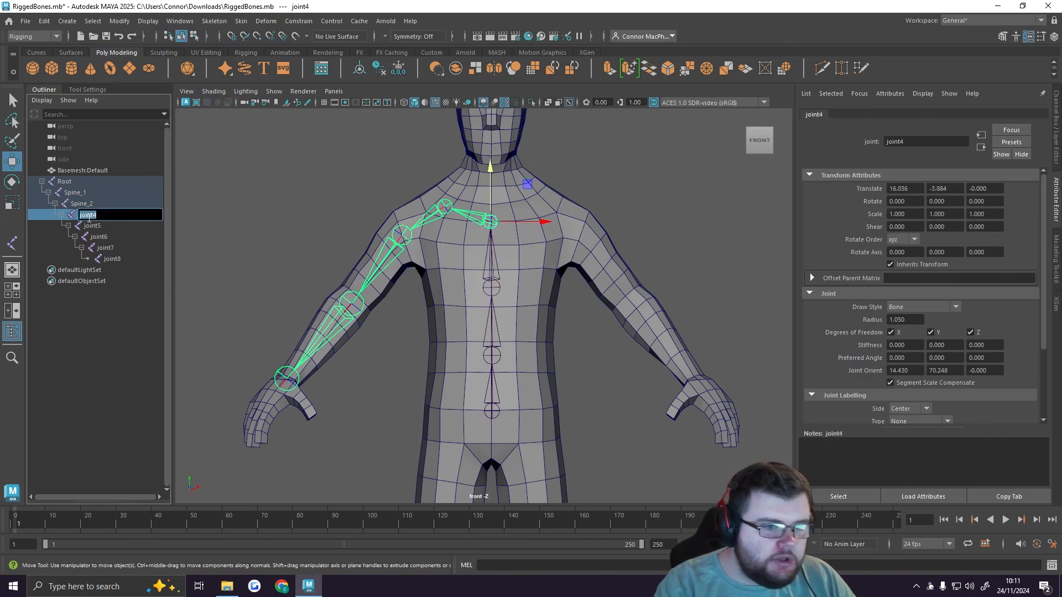
{"action": "type", "text": "Spine_3"}
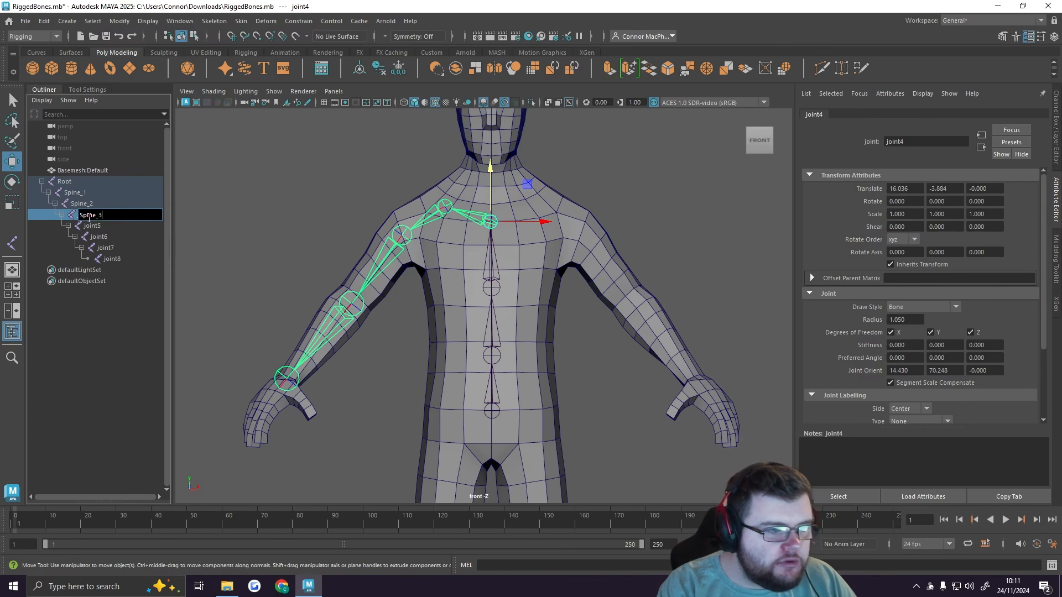
{"action": "key", "text": "Return"}
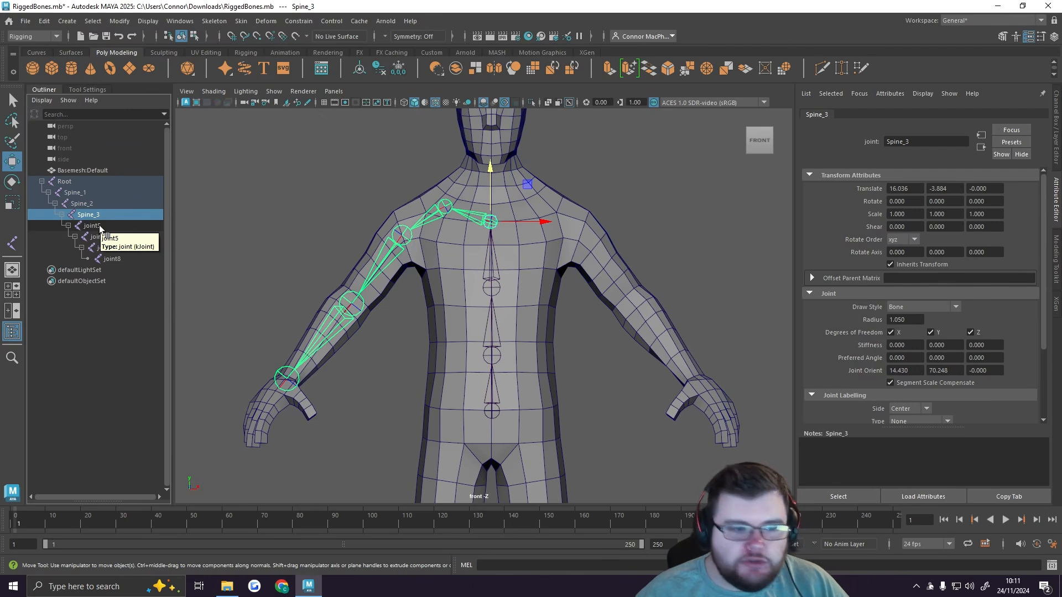
Step: Rename the clavicle joint as R_Clavical and the shoulder joint as R_Shoulder
{"action": "left_click", "coordinate": [99, 226]}
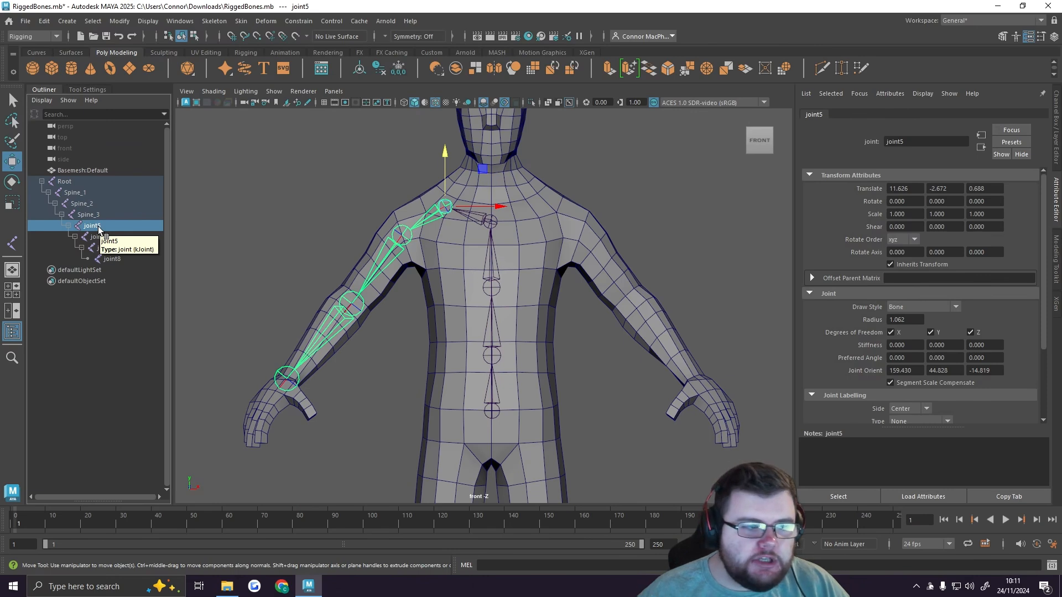
{"action": "double_click", "coordinate": [100, 227]}
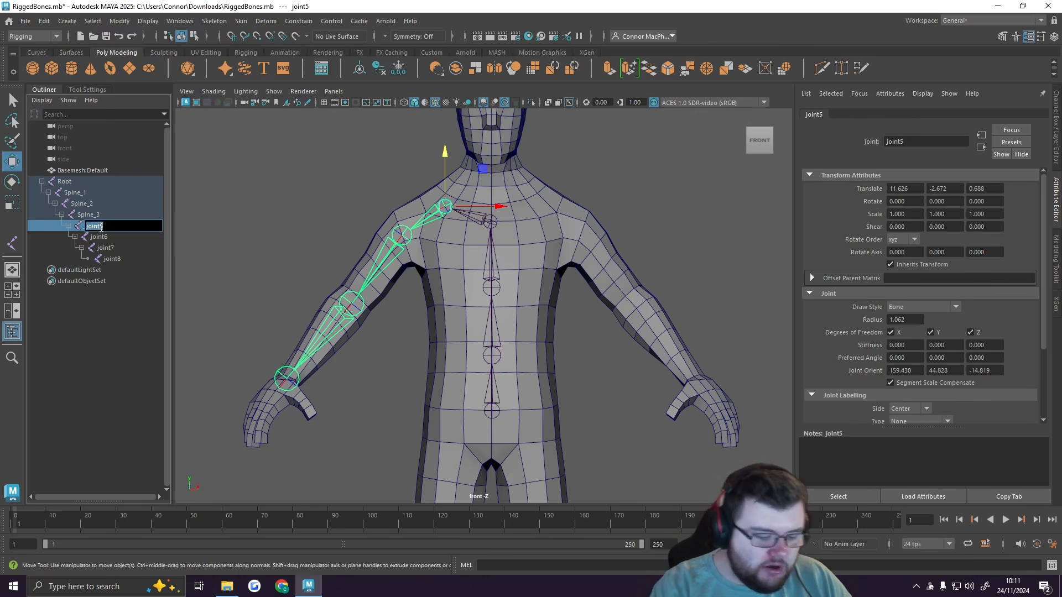
{"action": "type", "text": "R_Clavical"}
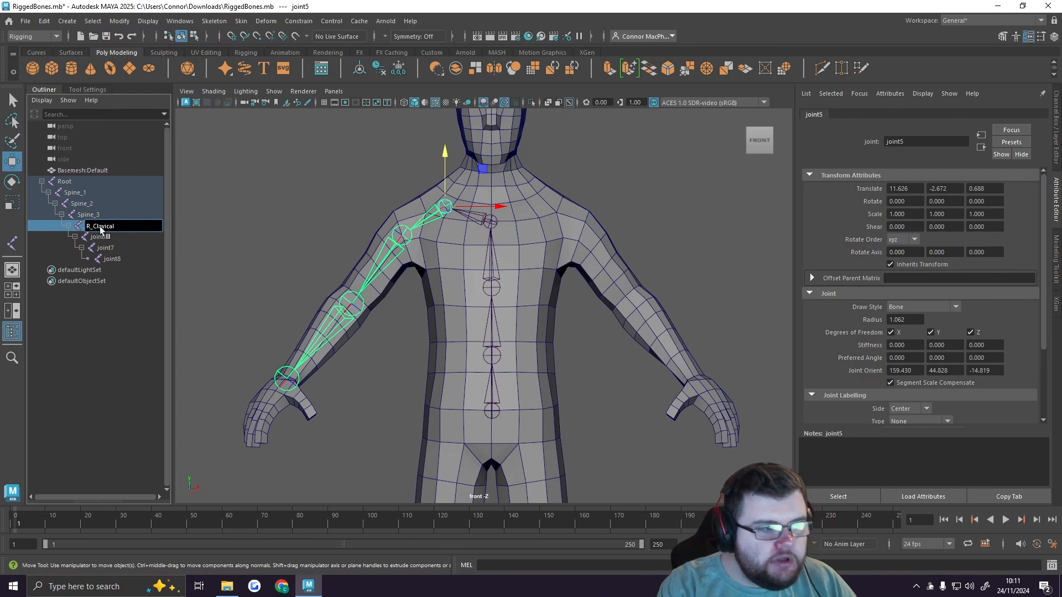
{"action": "key", "text": "Return"}
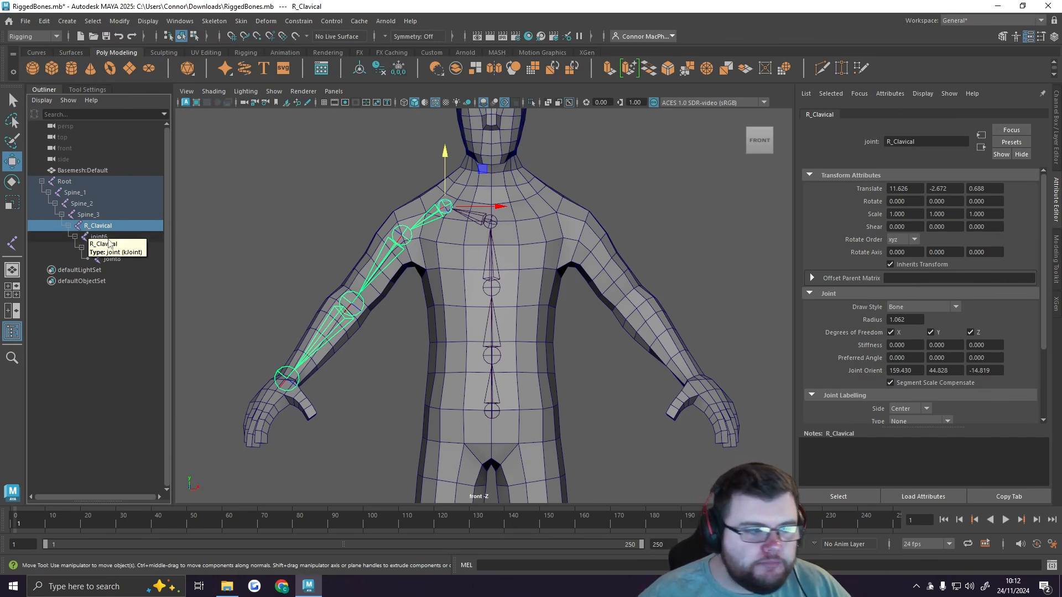
{"action": "double_click", "coordinate": [107, 242]}
{"action": "type", "text": "R"}
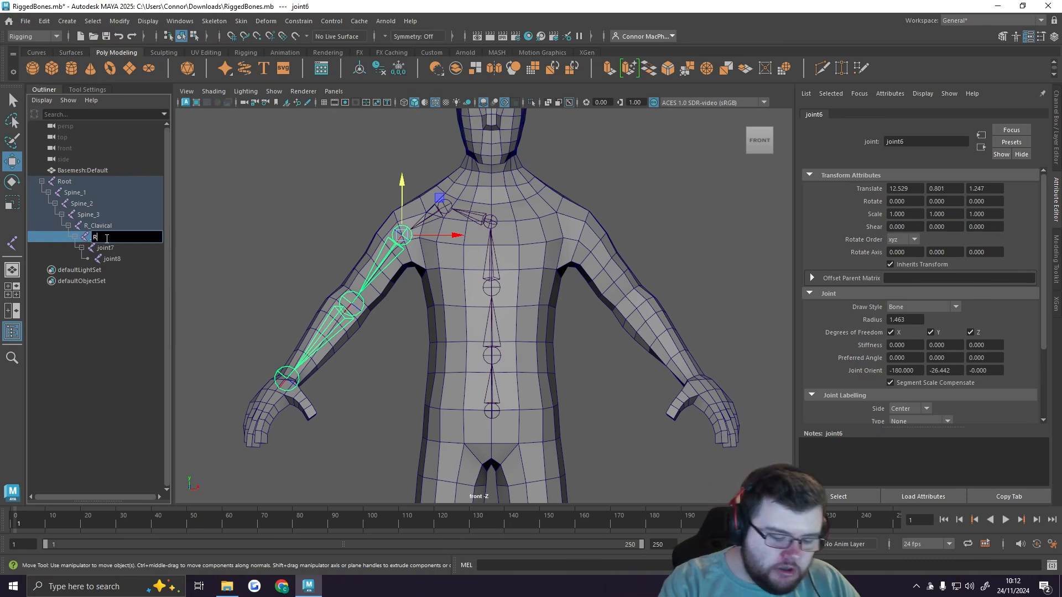
{"action": "type", "text": "_Shoulder"}
{"action": "key", "text": "Return"}
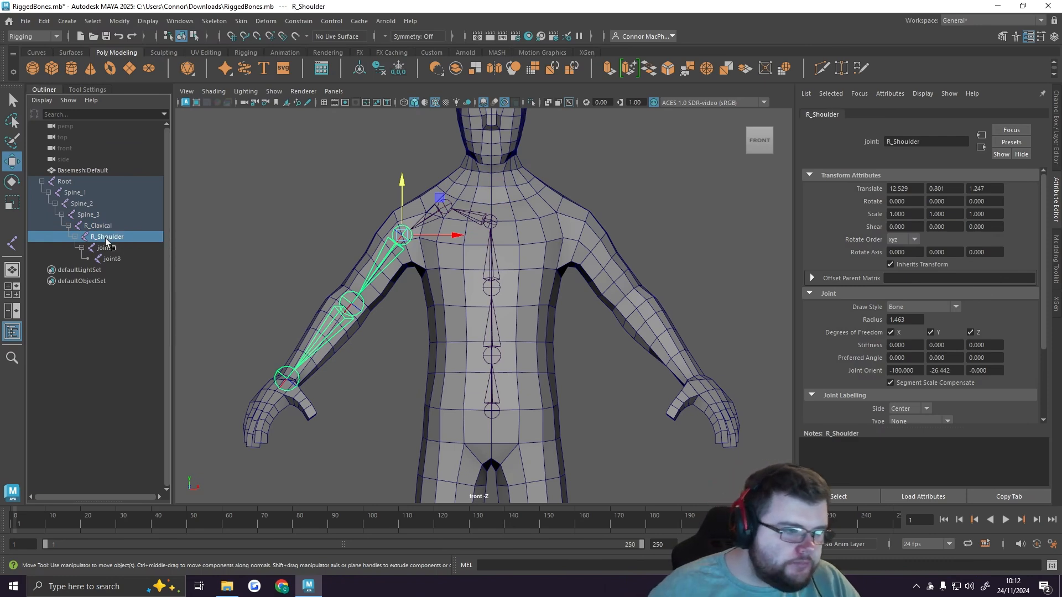
Step: Rename the elbow joint as R_Elbow and the wrist joint as R_Wrist, and clear the selection
{"action": "double_click", "coordinate": [113, 248]}
{"action": "type", "text": "R_"}
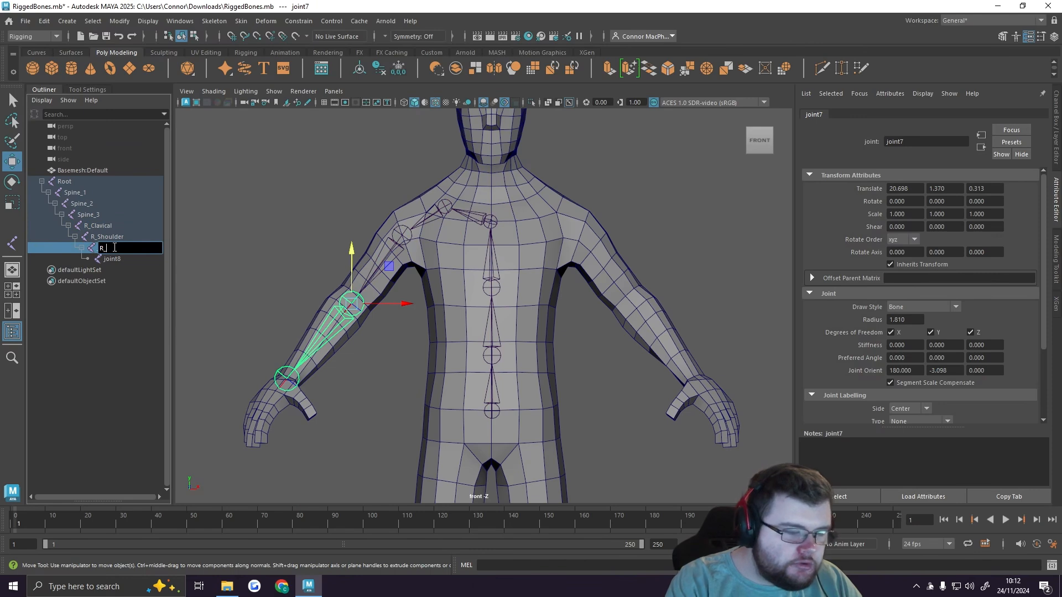
{"action": "type", "text": "Elbow"}
{"action": "key", "text": "Return"}
{"action": "double_click", "coordinate": [115, 258]}
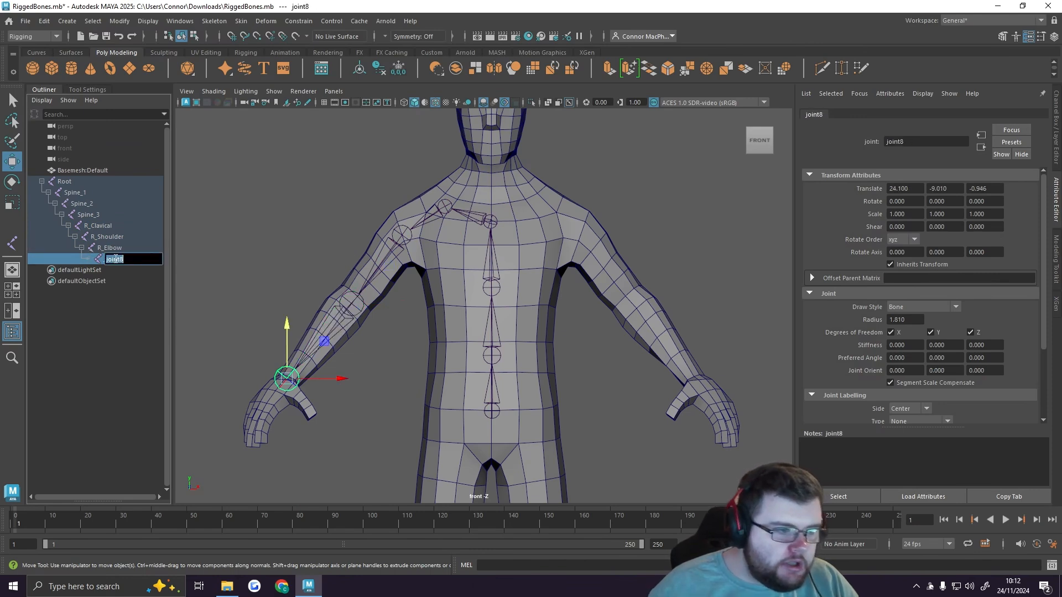
{"action": "type", "text": "R_Wrist"}
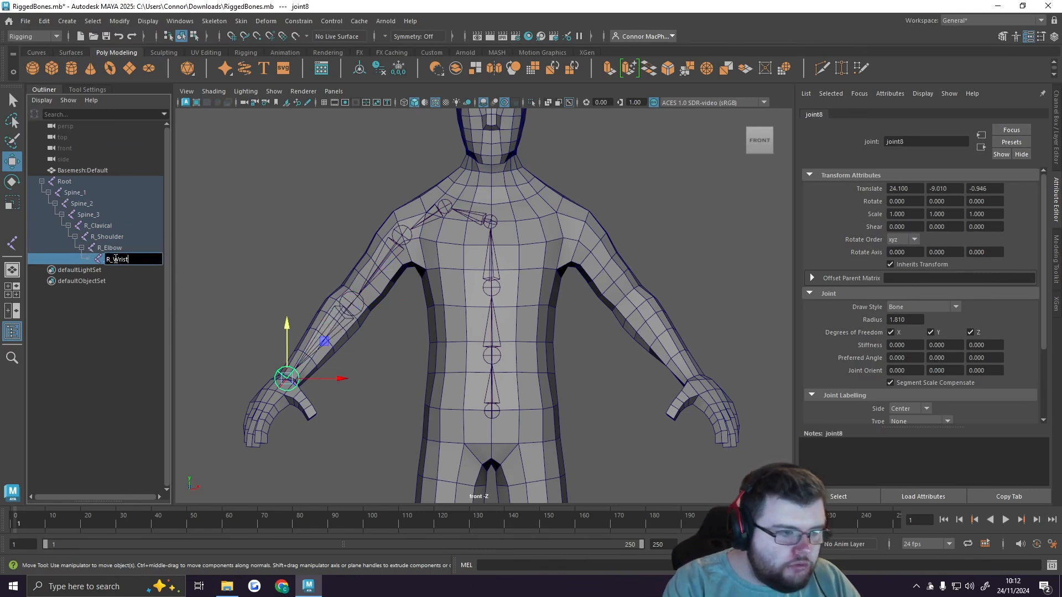
{"action": "key", "text": "Return"}
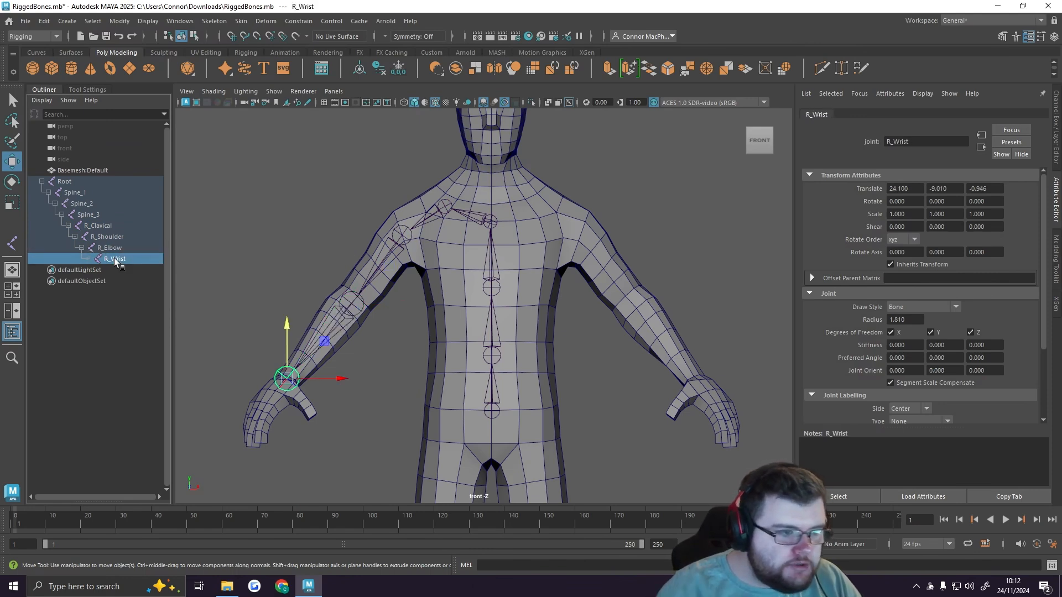
{"action": "left_click", "coordinate": [131, 311]}
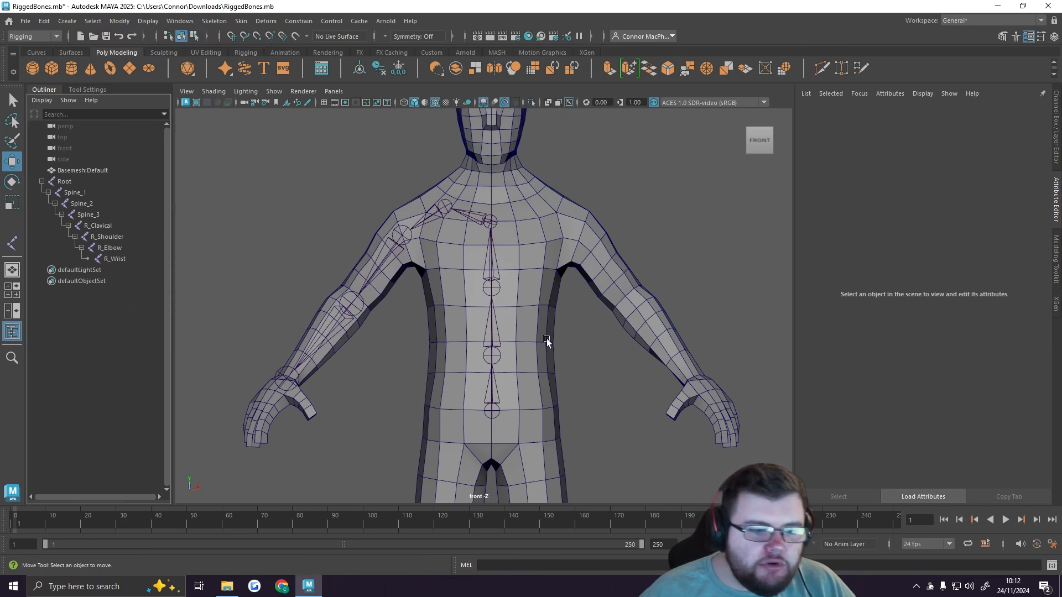
Step: Select the R_Clavical joint, open the Mirror Joints options and reset them to their defaults
{"action": "scroll", "coordinate": [545, 335], "scroll_direction": "down", "scroll_amount": 4}
{"action": "middle_click_drag", "start_coordinate": [546, 335], "coordinate": [537, 336], "text": "alt"}
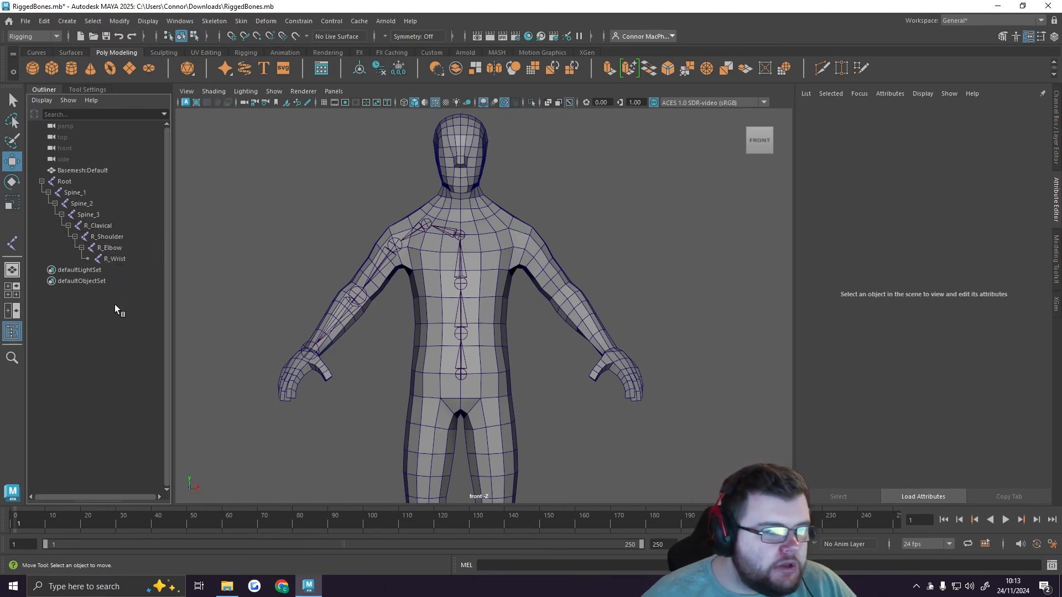
{"action": "left_click", "coordinate": [104, 227]}
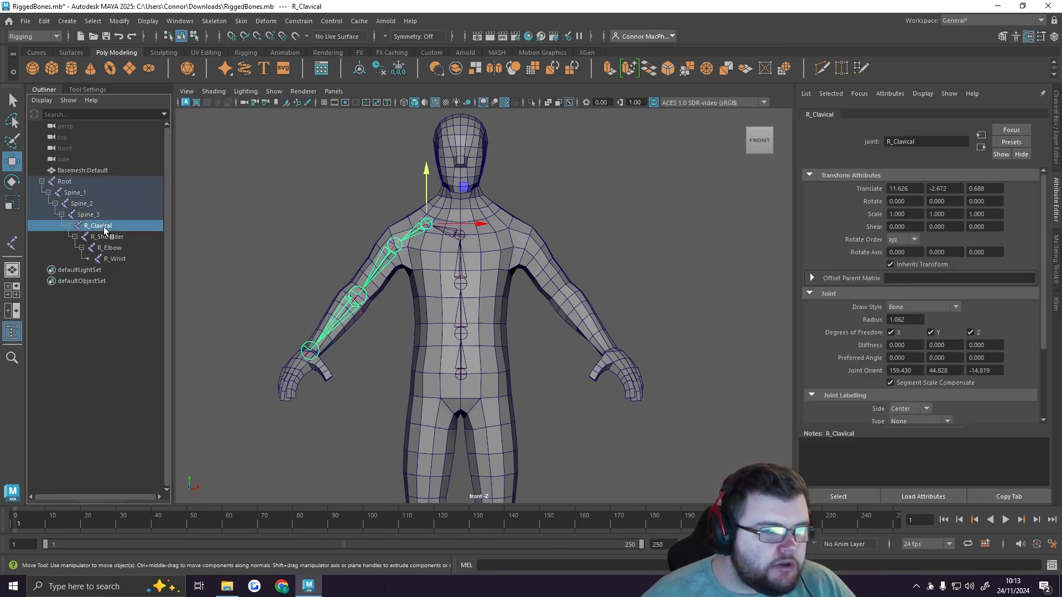
{"action": "scroll", "coordinate": [367, 248], "scroll_direction": "up", "scroll_amount": 5}
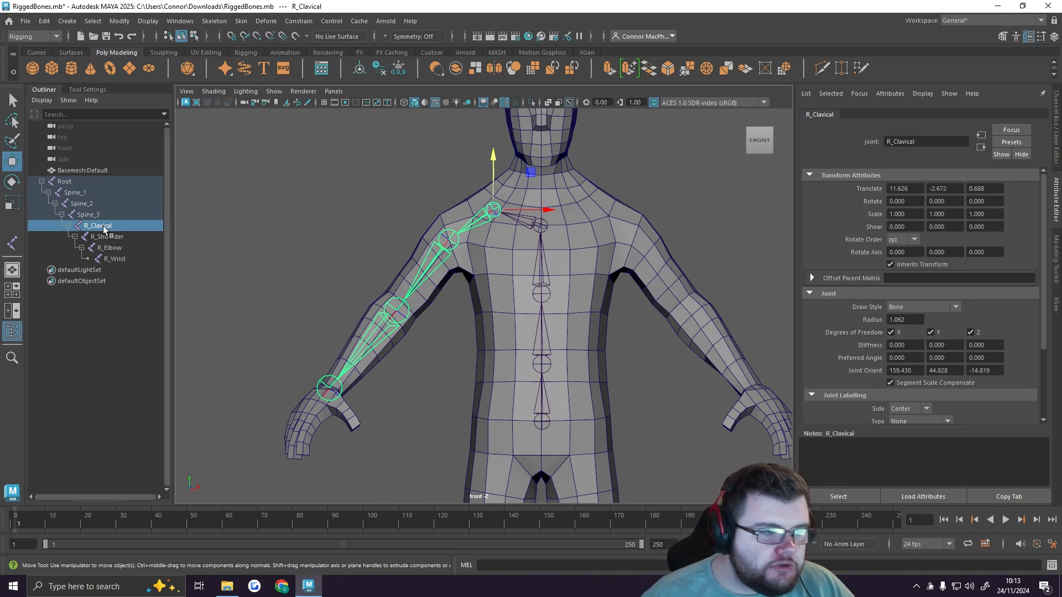
{"action": "left_click", "coordinate": [212, 21]}
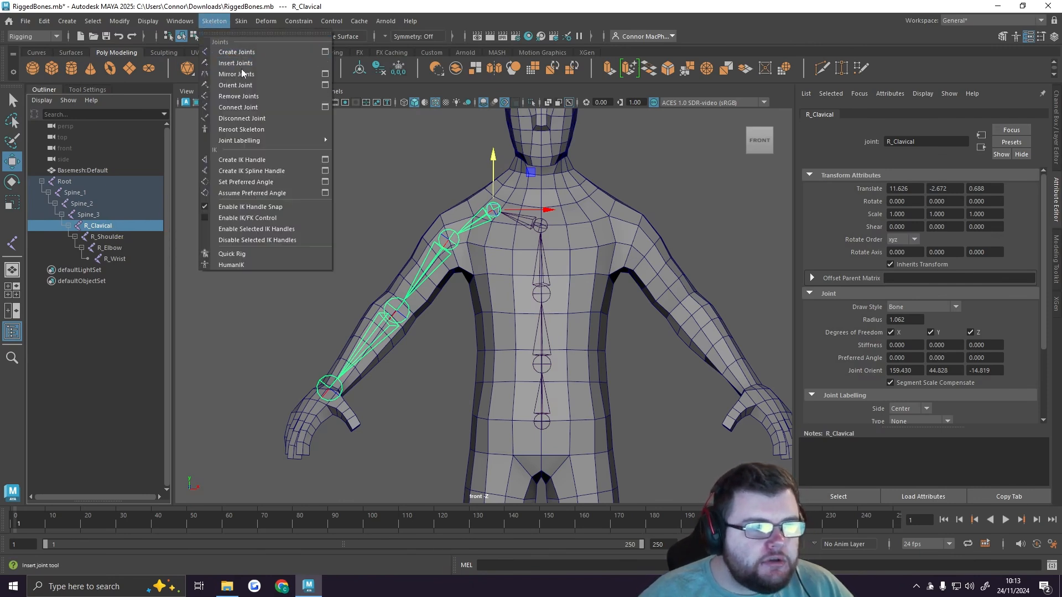
{"action": "left_click", "coordinate": [325, 74]}
{"action": "left_click_drag", "start_coordinate": [706, 116], "coordinate": [671, 117]}
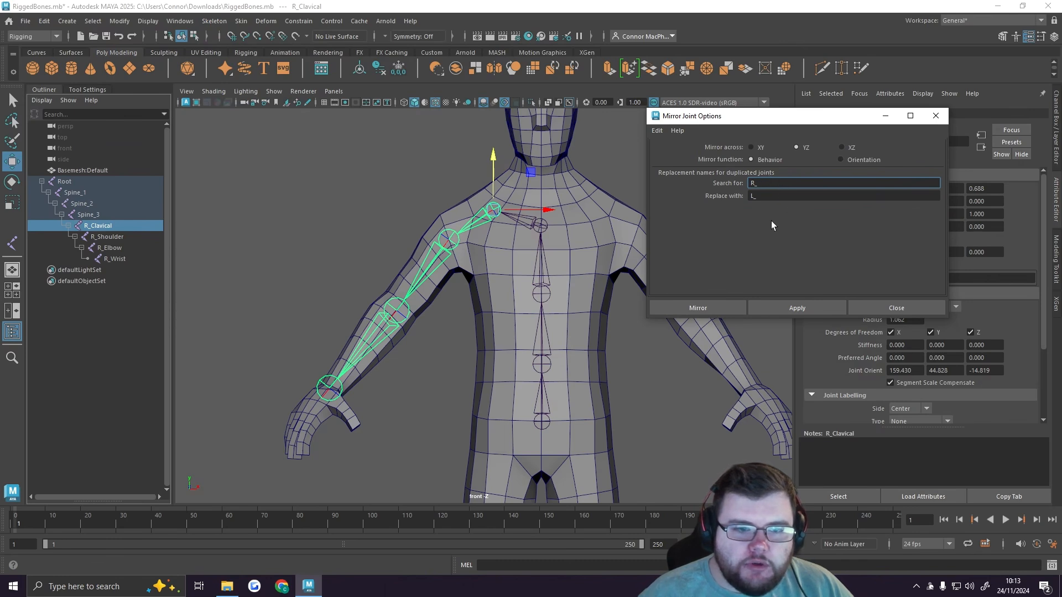
{"action": "left_click", "coordinate": [658, 131]}
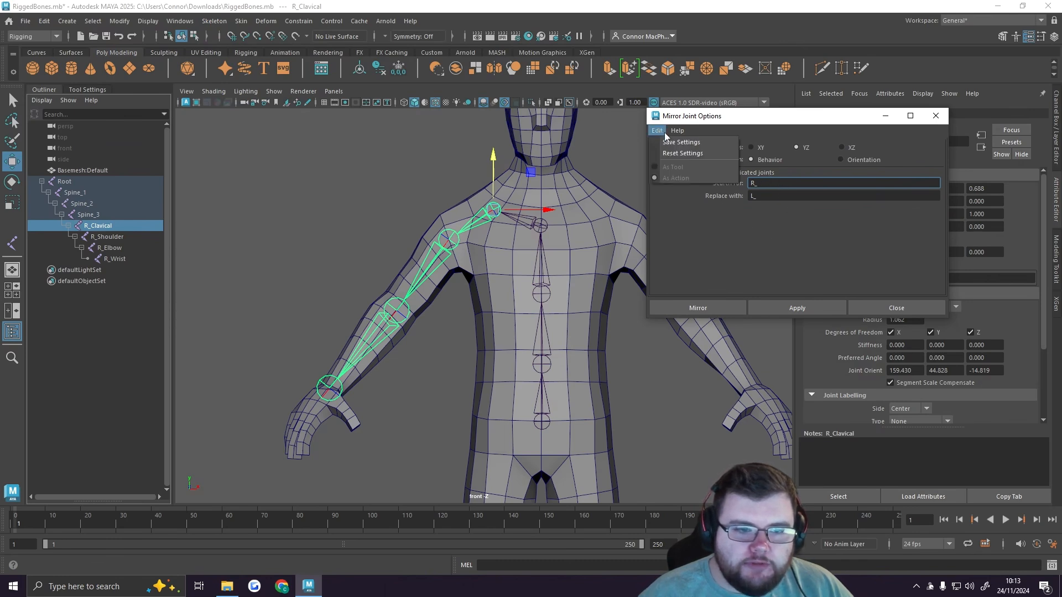
{"action": "left_click", "coordinate": [695, 155]}
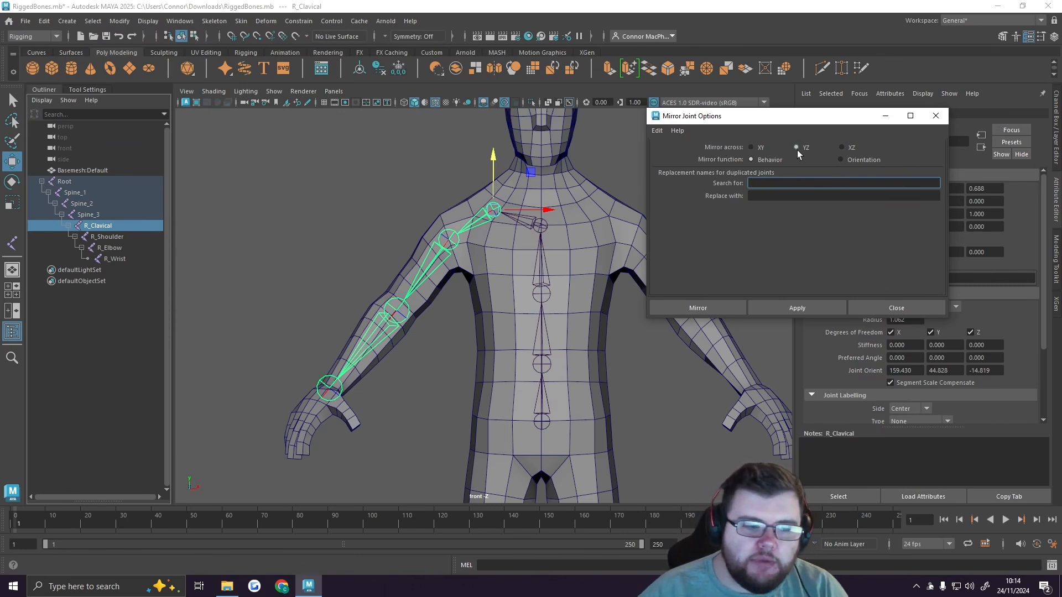
Step: Mirror the R_Clavical chain across YZ with the Behavior function, replacing R_ with L_ in the names, and clear the selection
{"action": "scroll", "coordinate": [522, 255], "scroll_direction": "down", "scroll_amount": 4}
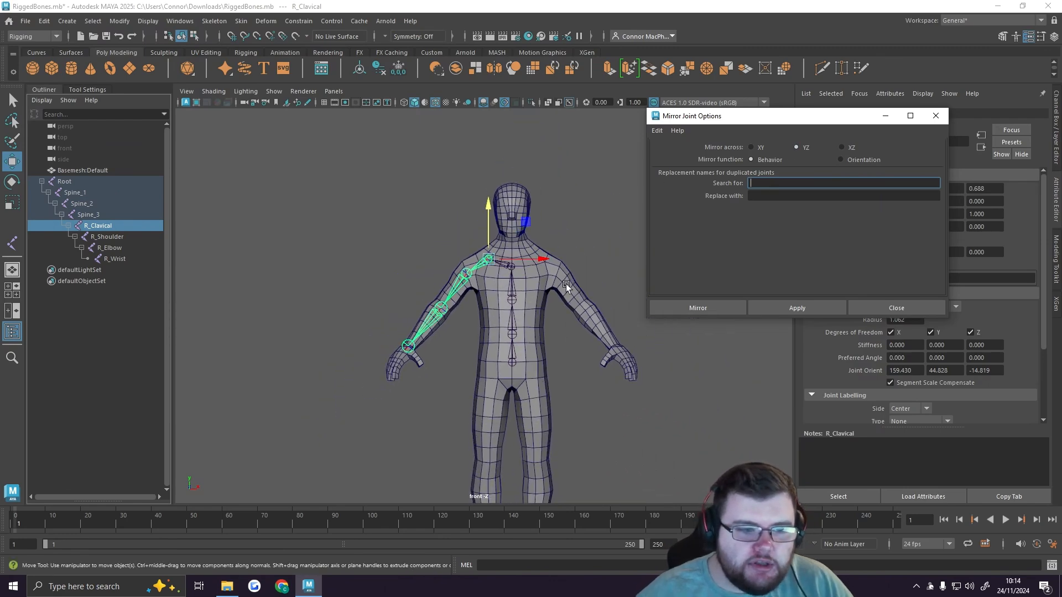
{"action": "middle_click_drag", "start_coordinate": [565, 284], "coordinate": [546, 224], "text": "alt"}
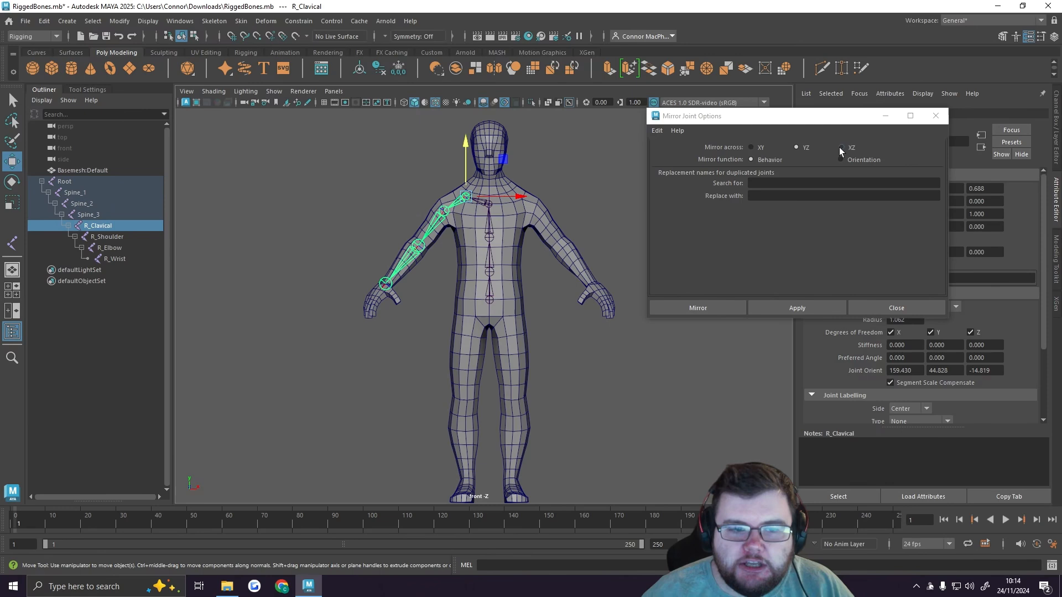
{"action": "left_click", "coordinate": [782, 182]}
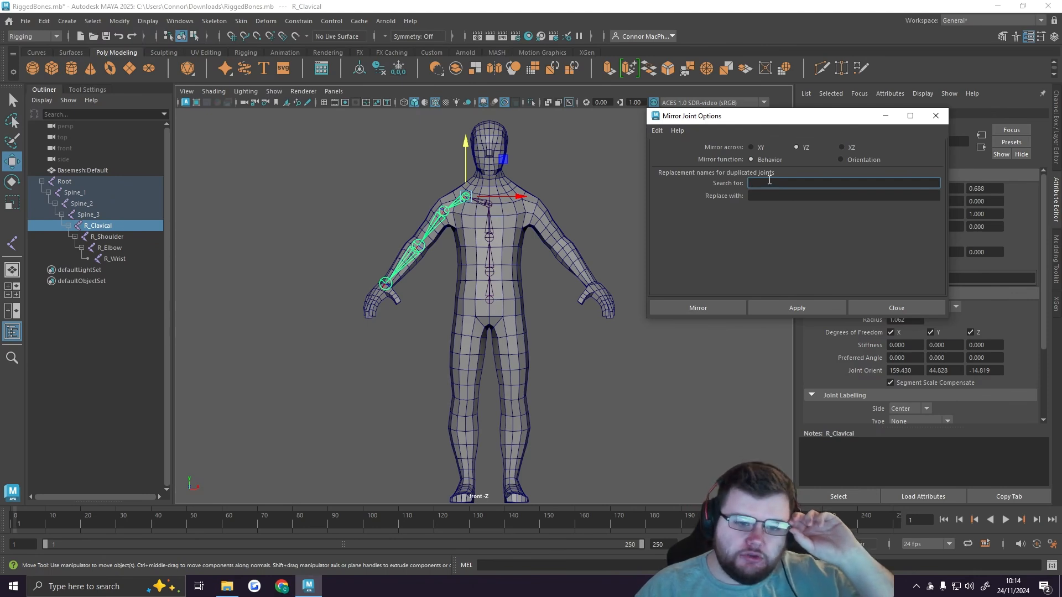
{"action": "left_click", "coordinate": [769, 181]}
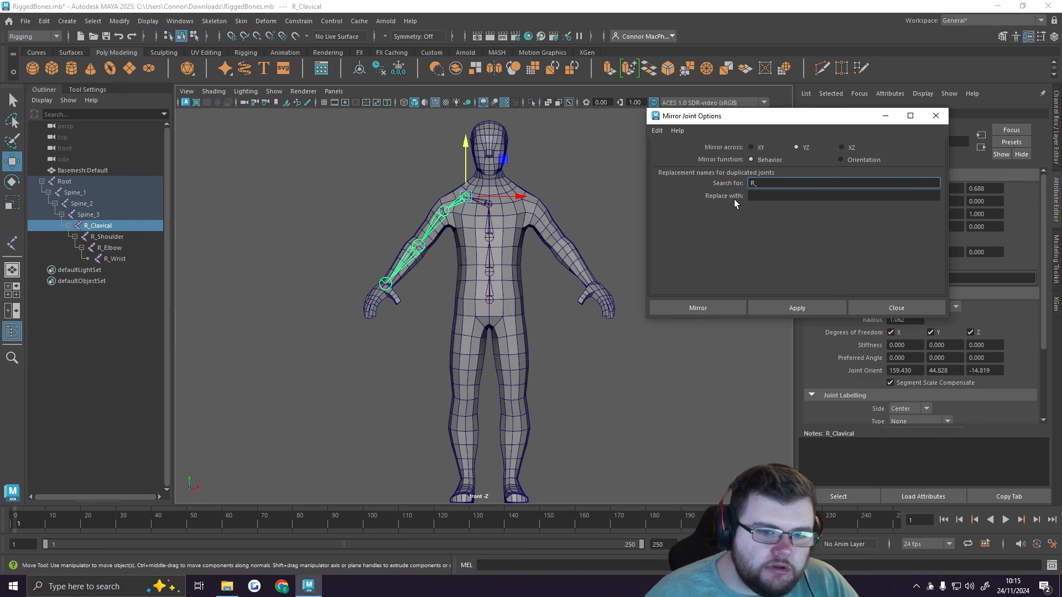
{"action": "left_click", "coordinate": [764, 197]}
{"action": "type", "text": "L_"}
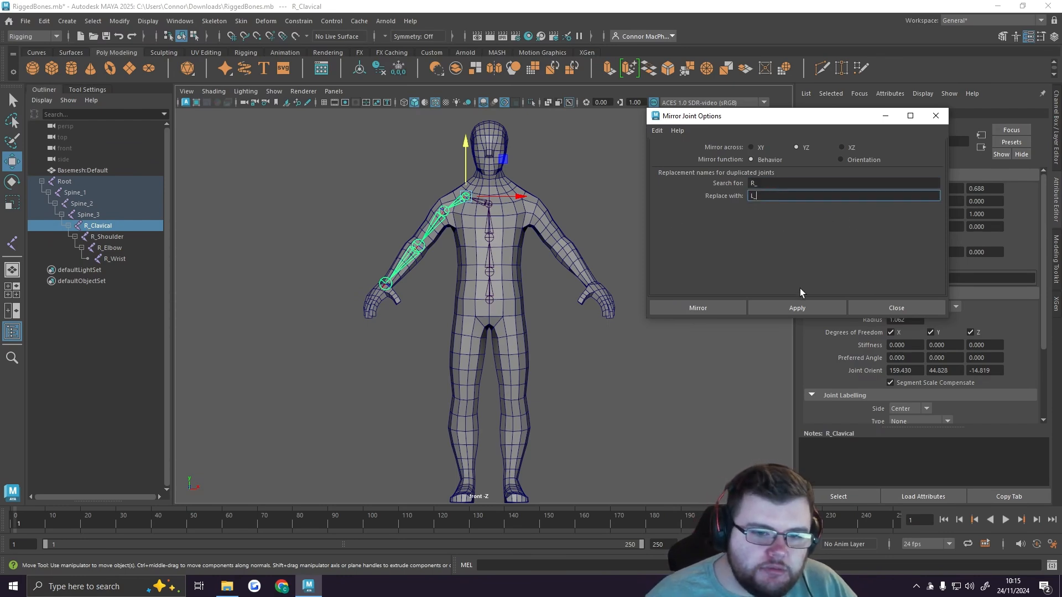
{"action": "left_click", "coordinate": [798, 307]}
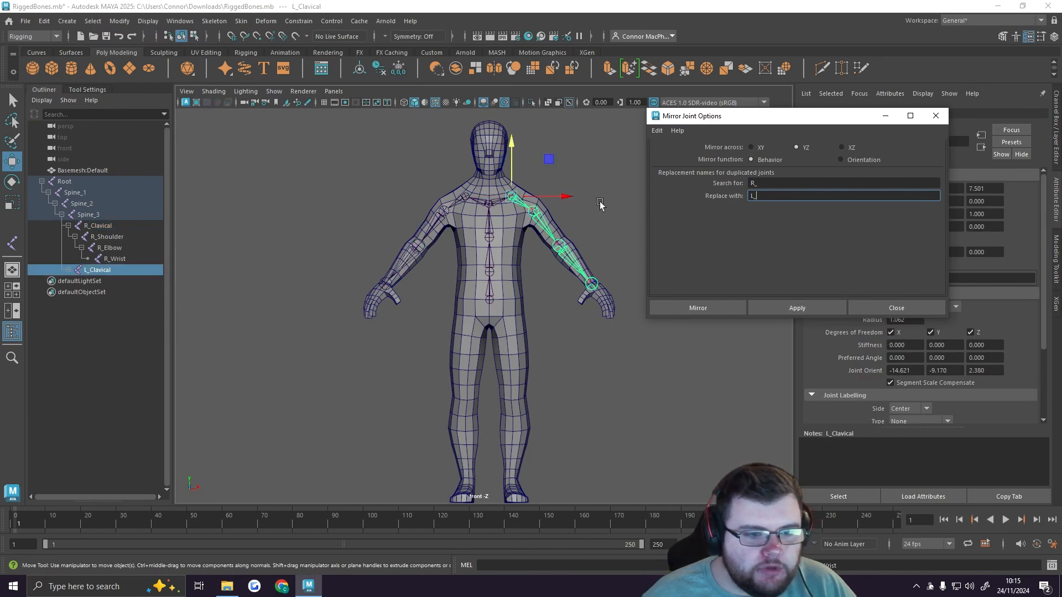
{"action": "left_click", "coordinate": [604, 223]}
Step: Expand the mirrored L_Clavical hierarchy down to L_Wrist and close the Mirror Joint options
{"action": "scroll", "coordinate": [578, 250], "scroll_direction": "up", "scroll_amount": 5}
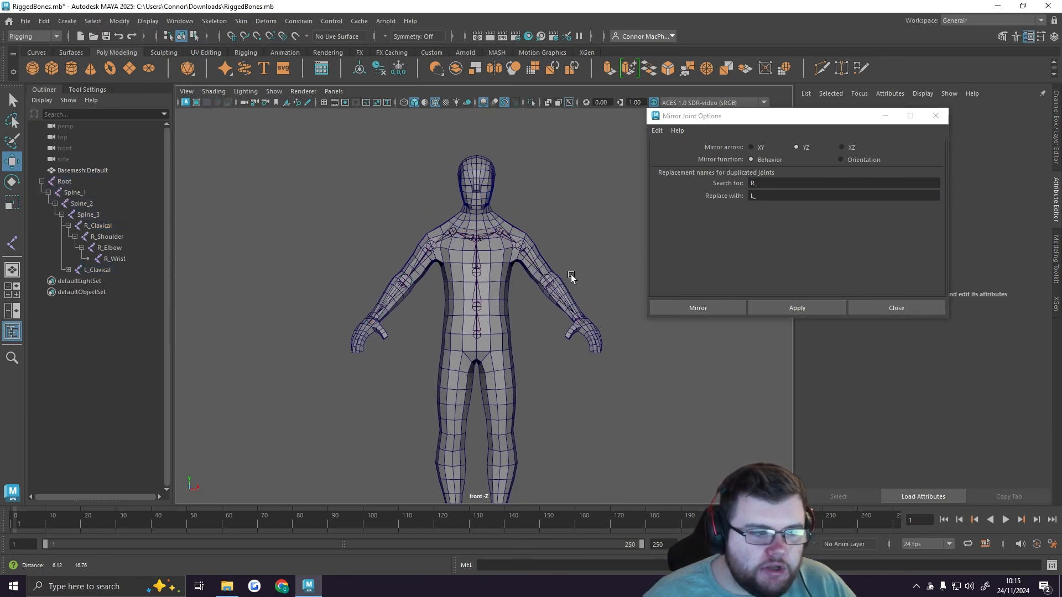
{"action": "middle_click_drag", "start_coordinate": [639, 267], "coordinate": [551, 283], "text": "alt"}
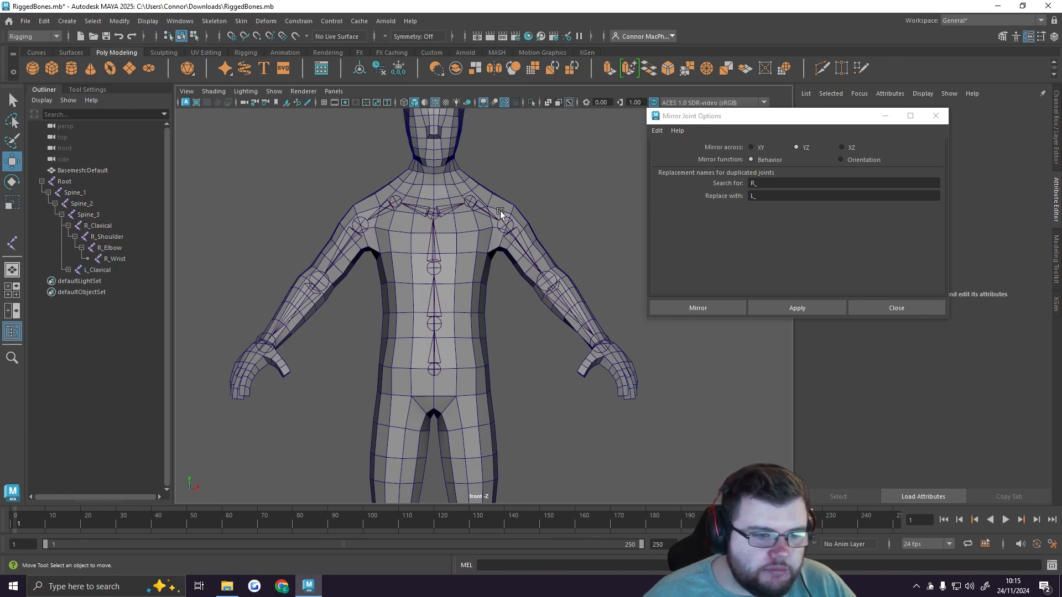
{"action": "left_click", "coordinate": [68, 270]}
{"action": "left_click", "coordinate": [81, 292]}
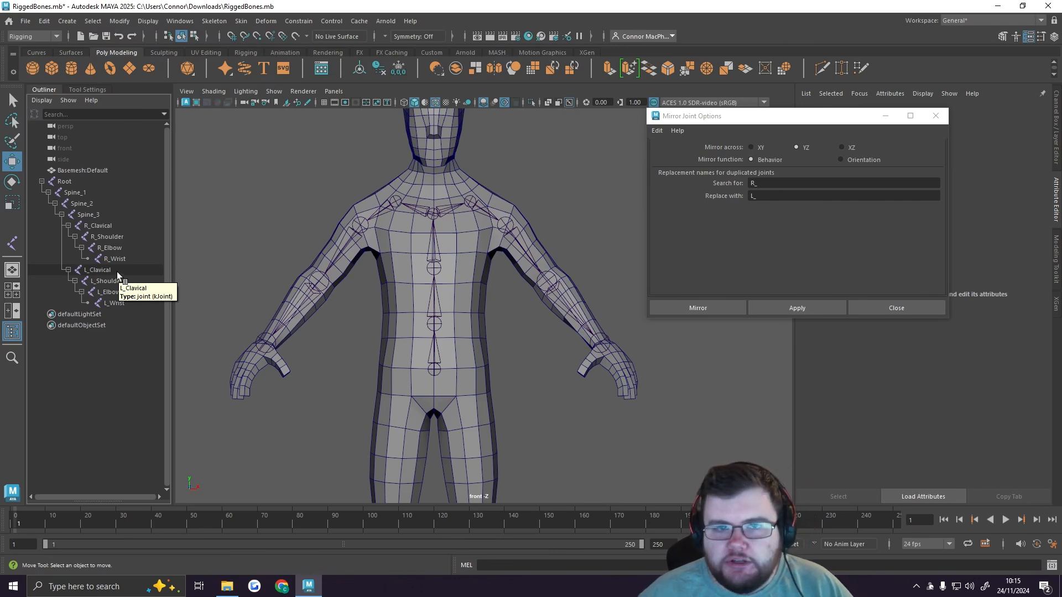
{"action": "left_click_drag", "start_coordinate": [747, 120], "coordinate": [788, 102]}
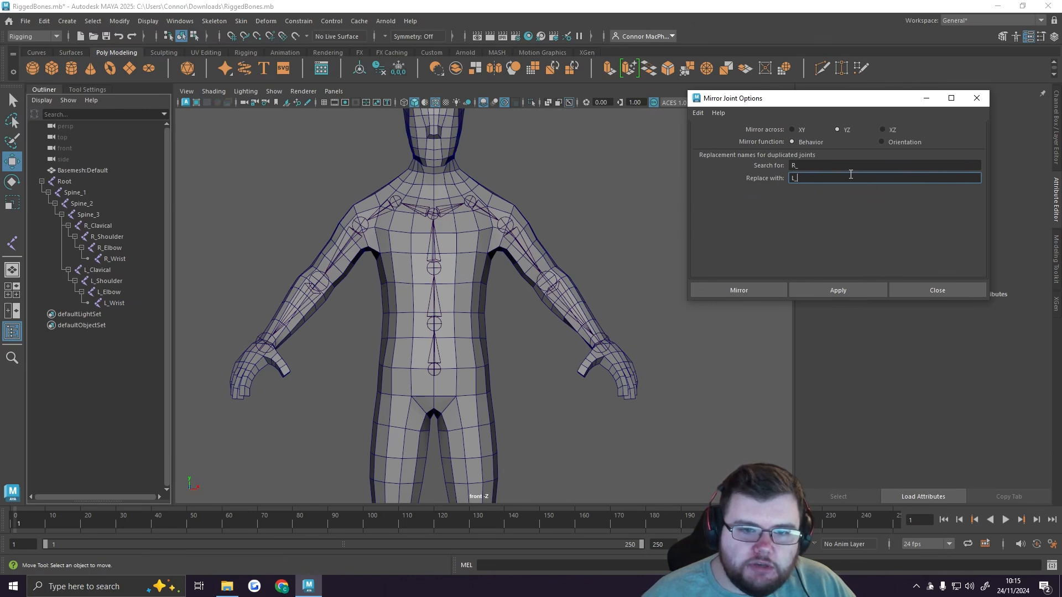
{"action": "left_click", "coordinate": [942, 291]}
Step: With the Joint Tool, add a hip joint at the top of the character's right thigh as a child of Root
{"action": "middle_click_drag", "start_coordinate": [534, 382], "coordinate": [607, 273], "text": "alt"}
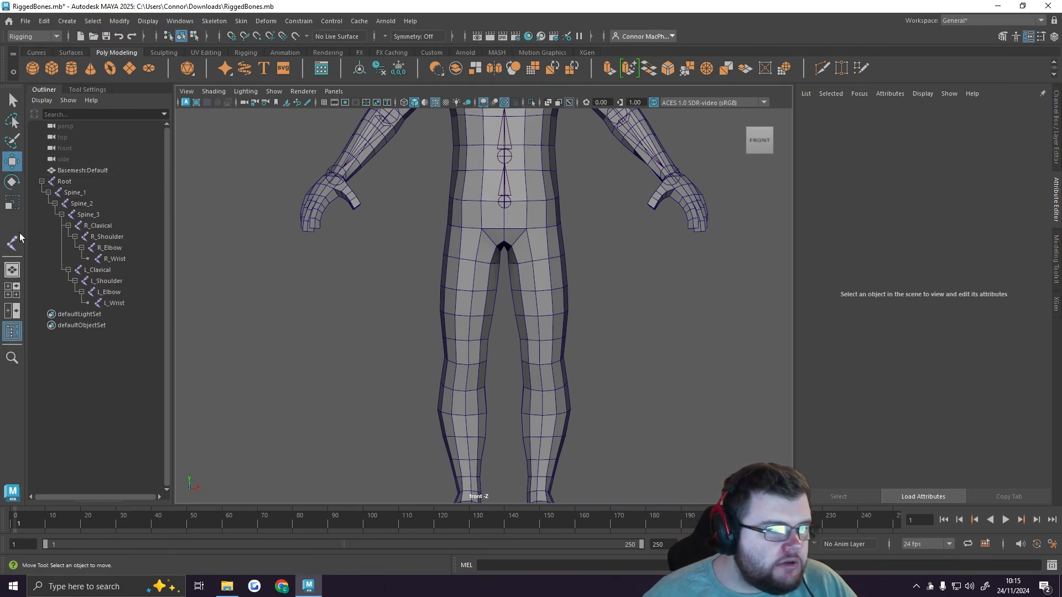
{"action": "left_click", "coordinate": [11, 246]}
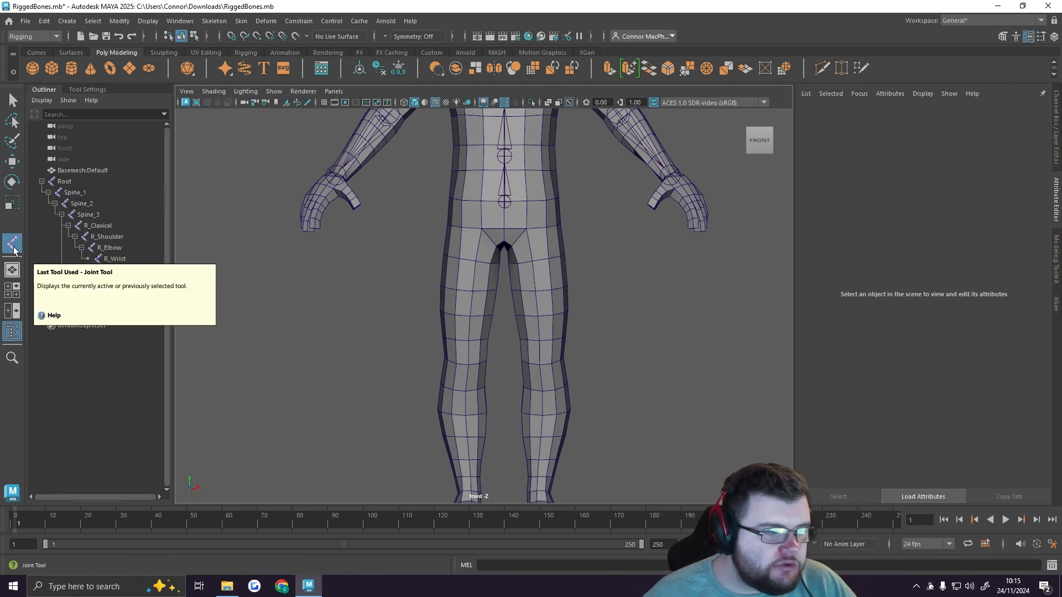
{"action": "left_click", "coordinate": [70, 181]}
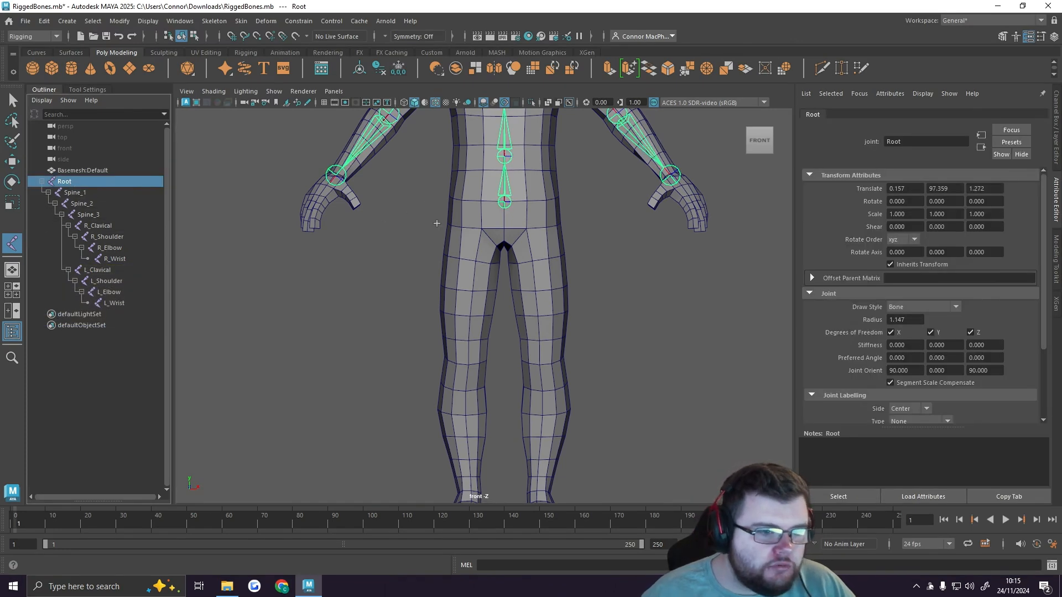
{"action": "scroll", "coordinate": [469, 210], "scroll_direction": "up", "scroll_amount": 2}
{"action": "scroll", "coordinate": [469, 210], "scroll_direction": "down", "scroll_amount": 2}
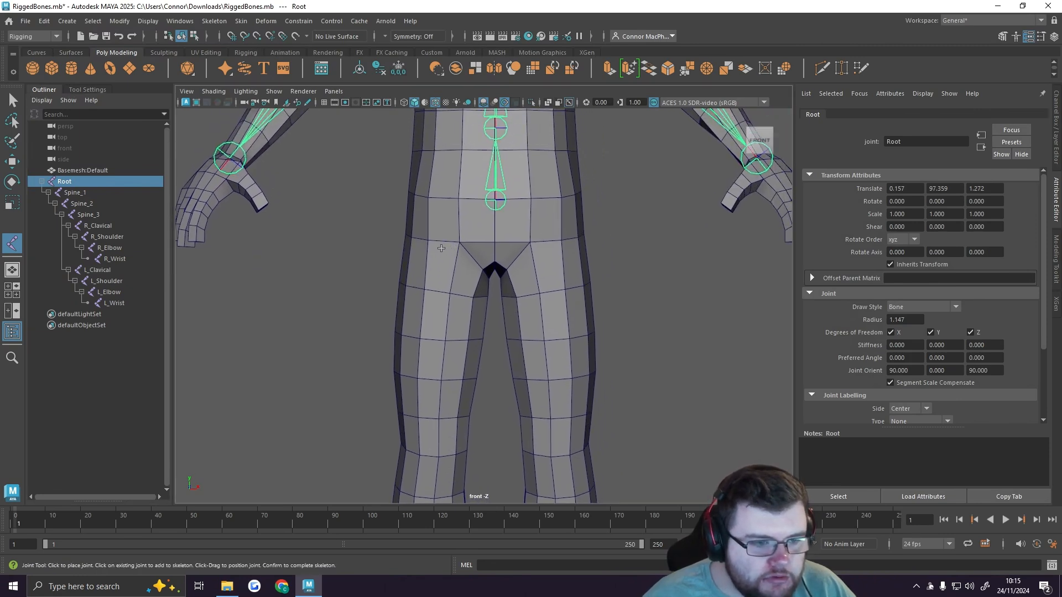
{"action": "left_click", "coordinate": [441, 250]}
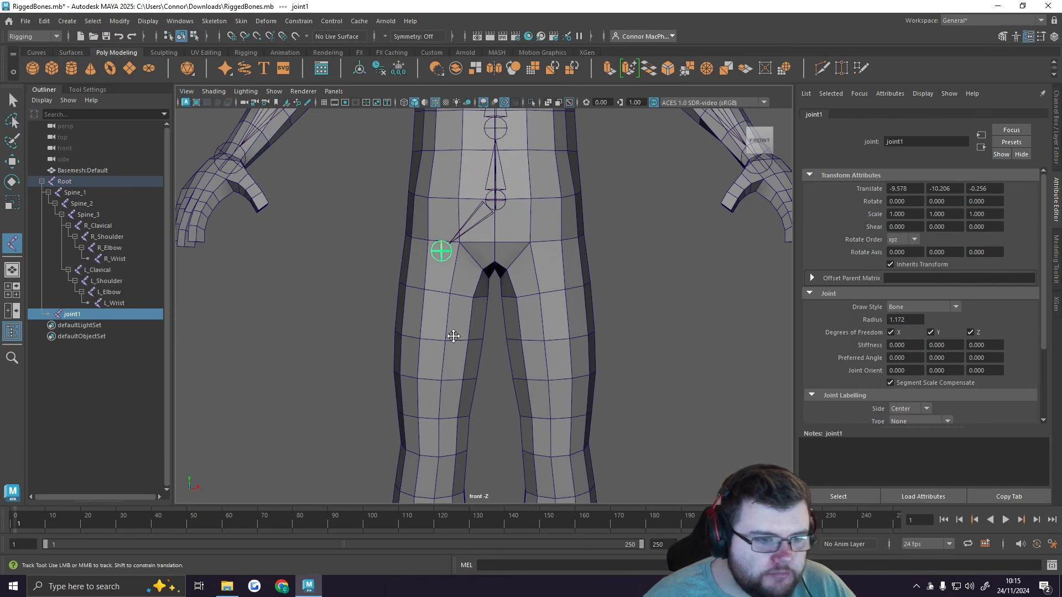
Step: Continue the leg chain with joints at the right knee and right ankle, and complete the chain
{"action": "middle_click_drag", "start_coordinate": [453, 335], "coordinate": [445, 196], "text": "alt"}
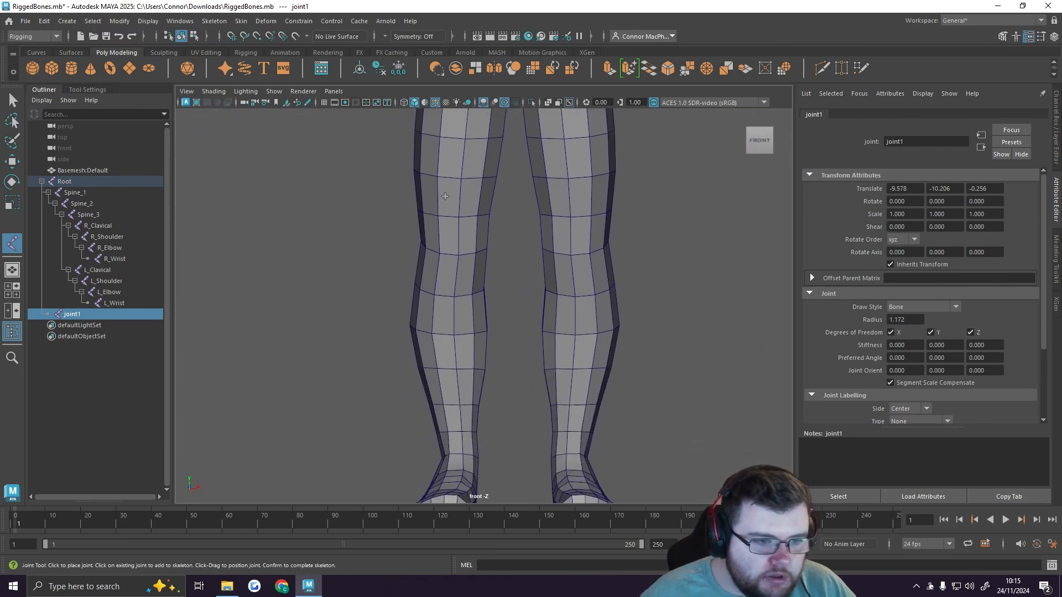
{"action": "left_click", "coordinate": [451, 253]}
{"action": "middle_click_drag", "start_coordinate": [465, 387], "coordinate": [468, 188], "text": "alt"}
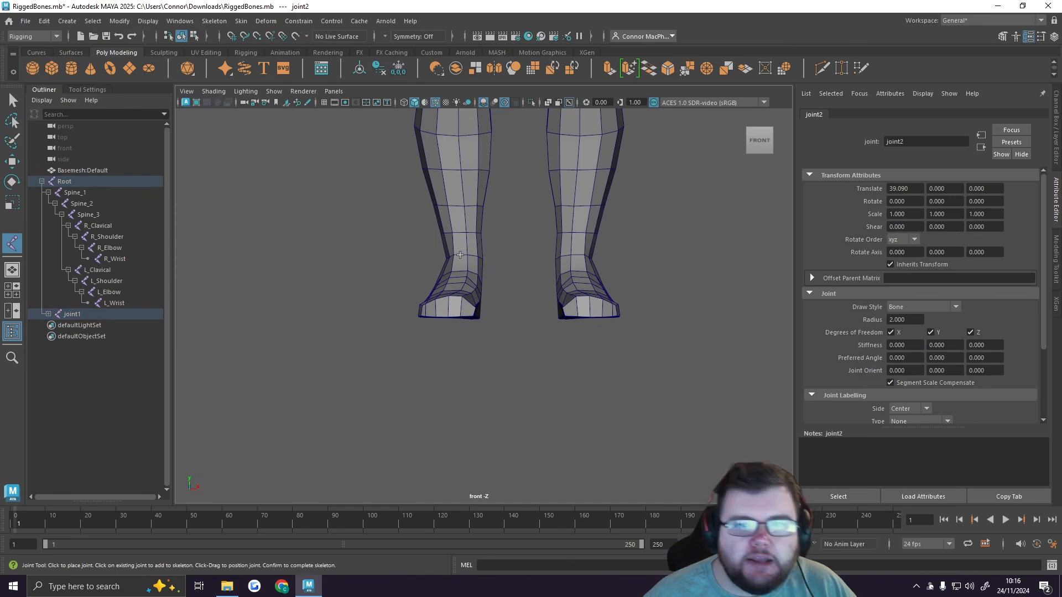
{"action": "left_click", "coordinate": [461, 259]}
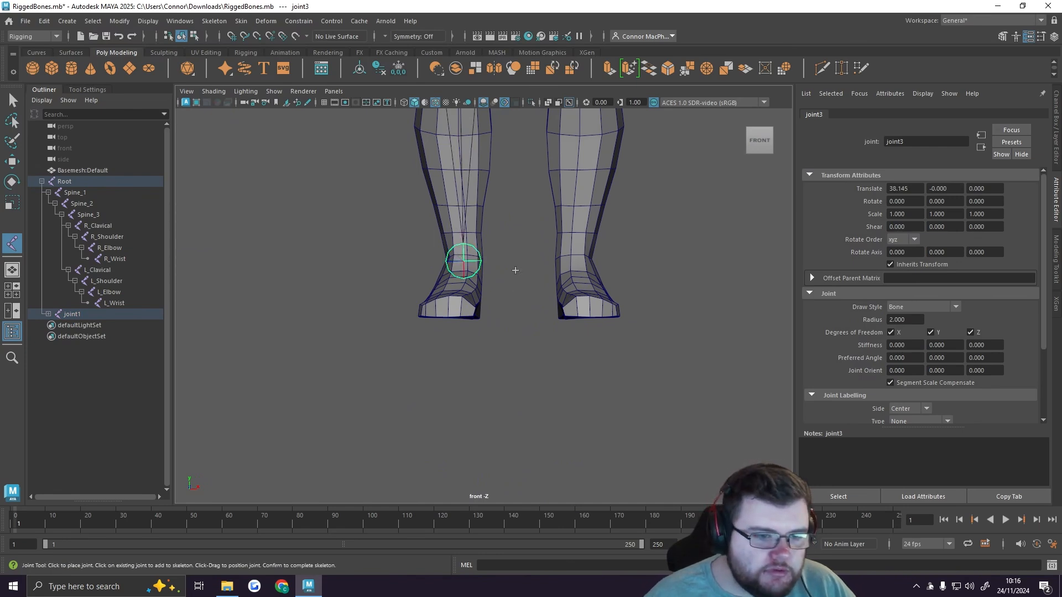
{"action": "middle_click_drag", "start_coordinate": [514, 268], "coordinate": [465, 347], "text": "alt"}
{"action": "middle_click_drag", "start_coordinate": [467, 233], "coordinate": [464, 277], "text": "alt"}
{"action": "middle_click_drag", "start_coordinate": [471, 162], "coordinate": [461, 333], "text": "alt"}
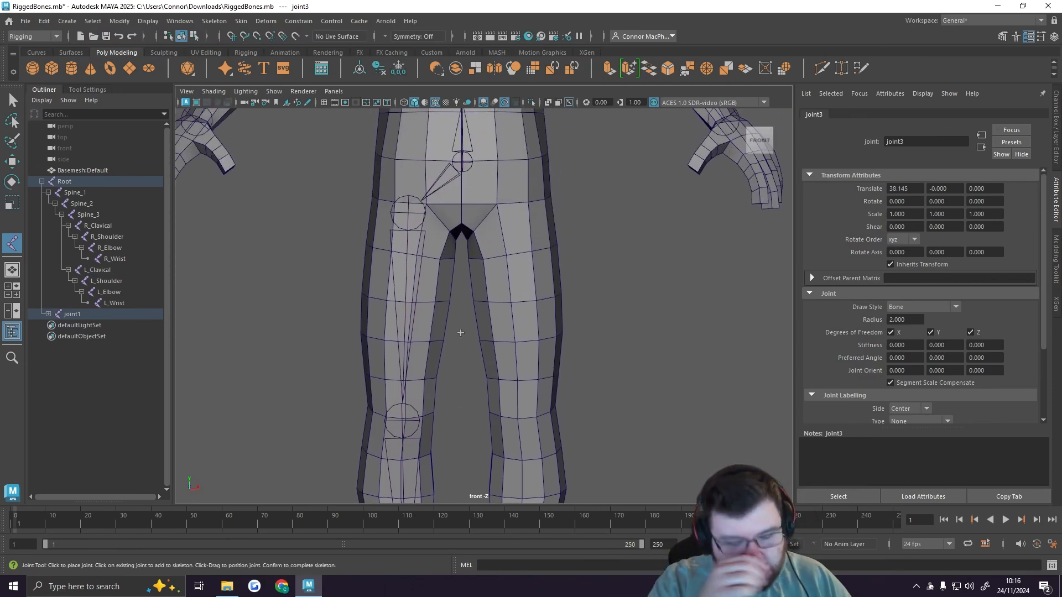
{"action": "key", "text": "Return"}
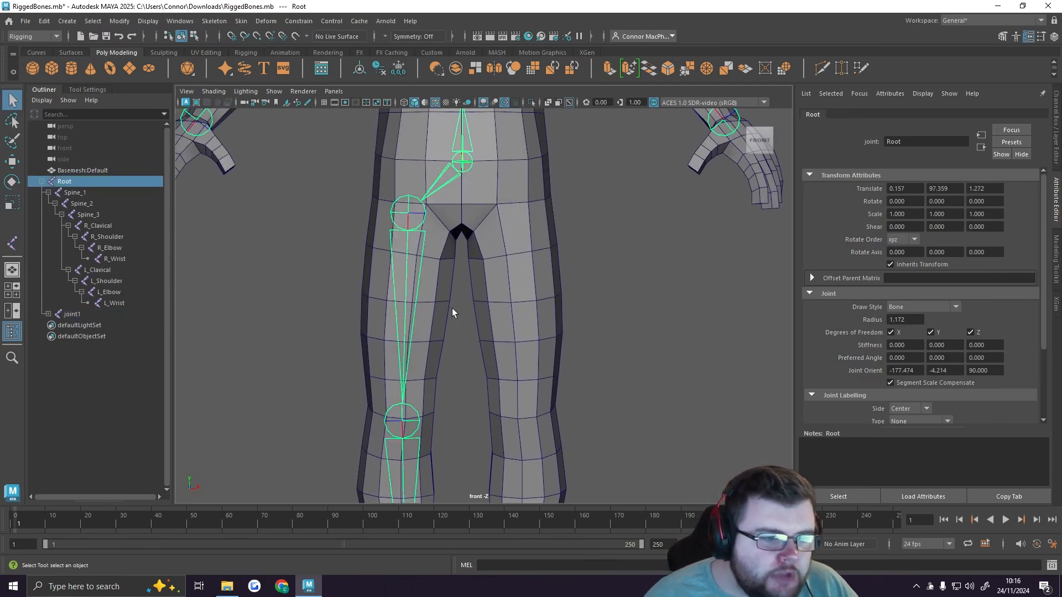
Step: Switch to a full-size side view of the legs and hide its grid
{"action": "middle_click_drag", "start_coordinate": [475, 331], "coordinate": [482, 290], "text": "alt"}
{"action": "right_click_drag", "start_coordinate": [483, 290], "coordinate": [313, 288], "text": "alt"}
{"action": "middle_click_drag", "start_coordinate": [479, 311], "coordinate": [447, 293], "text": "alt"}
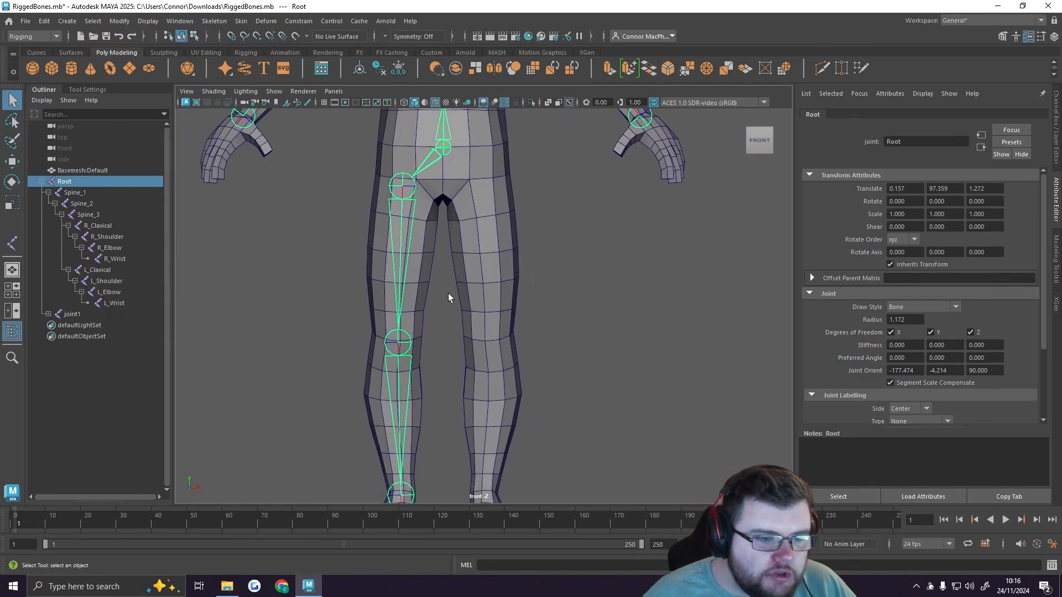
{"action": "key", "text": "space"}
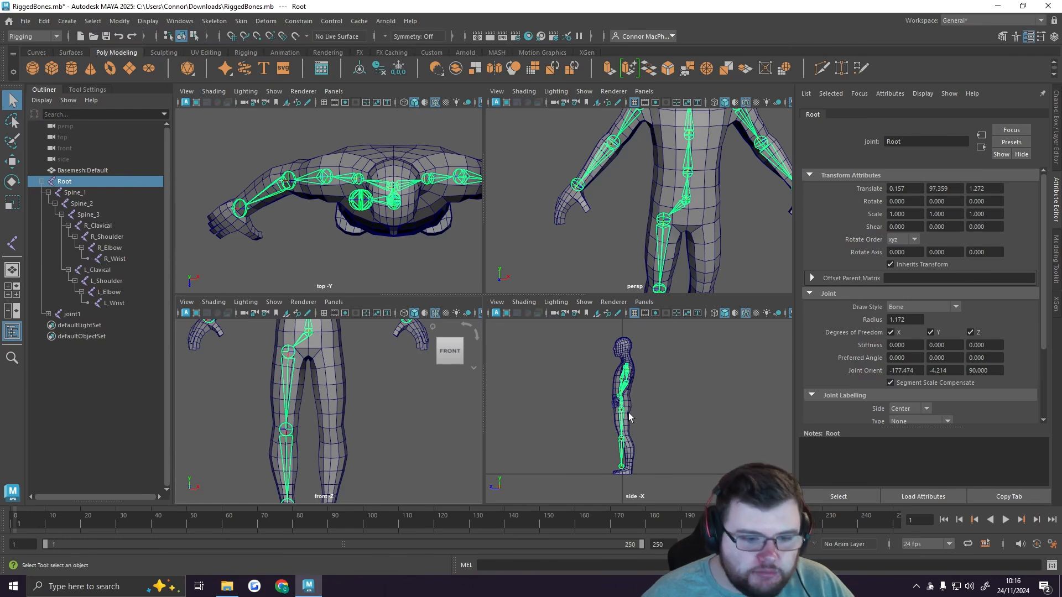
{"action": "key", "text": "space"}
{"action": "middle_click_drag", "start_coordinate": [497, 387], "coordinate": [515, 308], "text": "alt"}
{"action": "right_click_drag", "start_coordinate": [473, 302], "coordinate": [763, 336], "text": "alt"}
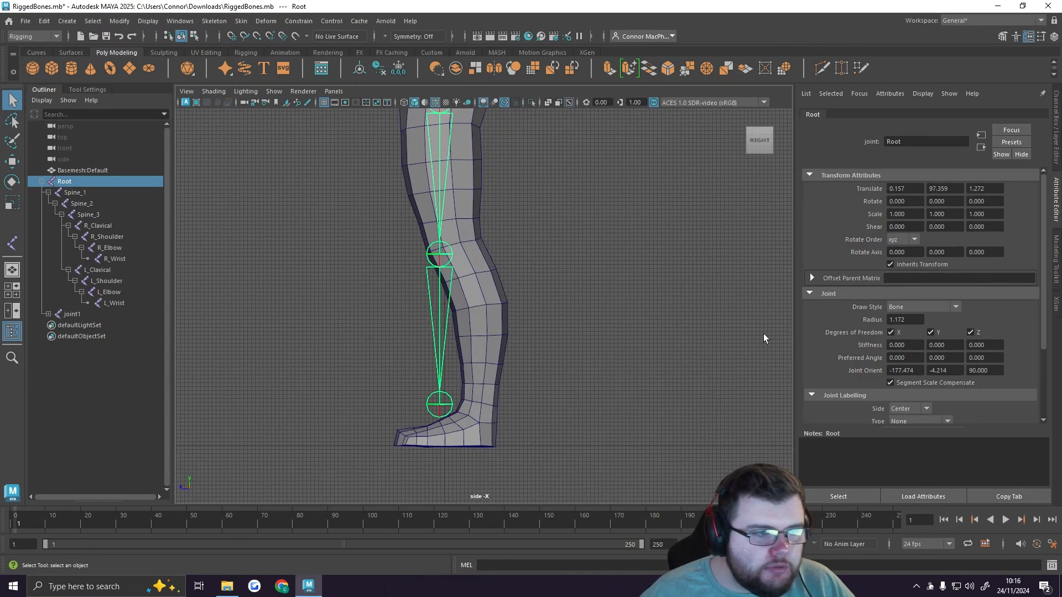
{"action": "left_click", "coordinate": [323, 104]}
{"action": "right_click_drag", "start_coordinate": [465, 317], "coordinate": [558, 323], "text": "alt"}
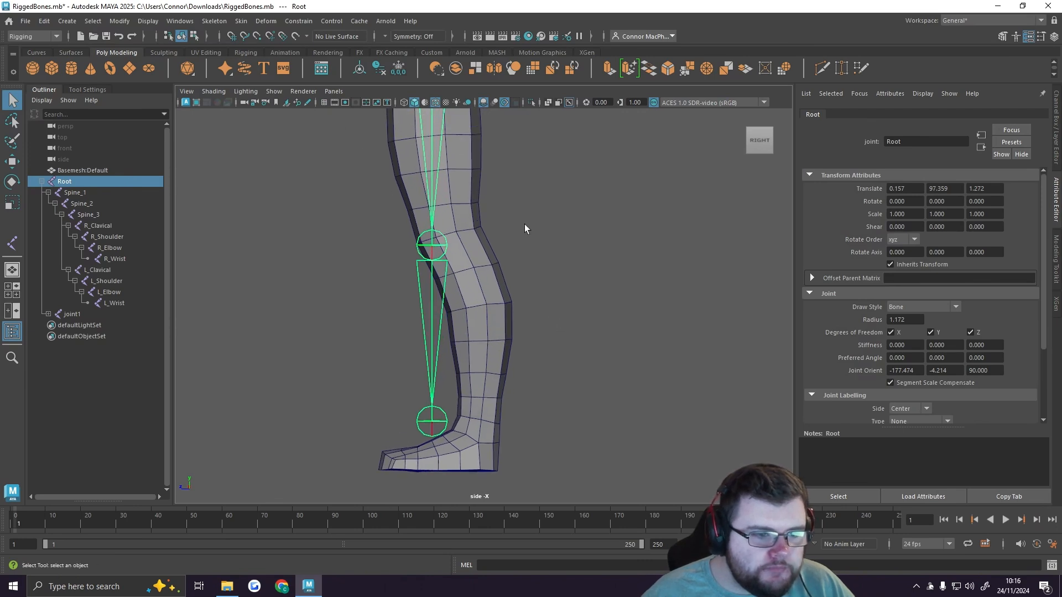
Step: Move the knee joint back to about 3.7 in Translate Y and the ankle joint to about -7.3, fitting both inside the leg
{"action": "right_click_drag", "start_coordinate": [525, 224], "coordinate": [502, 180], "text": "alt"}
{"action": "middle_click_drag", "start_coordinate": [503, 181], "coordinate": [506, 276], "text": "alt"}
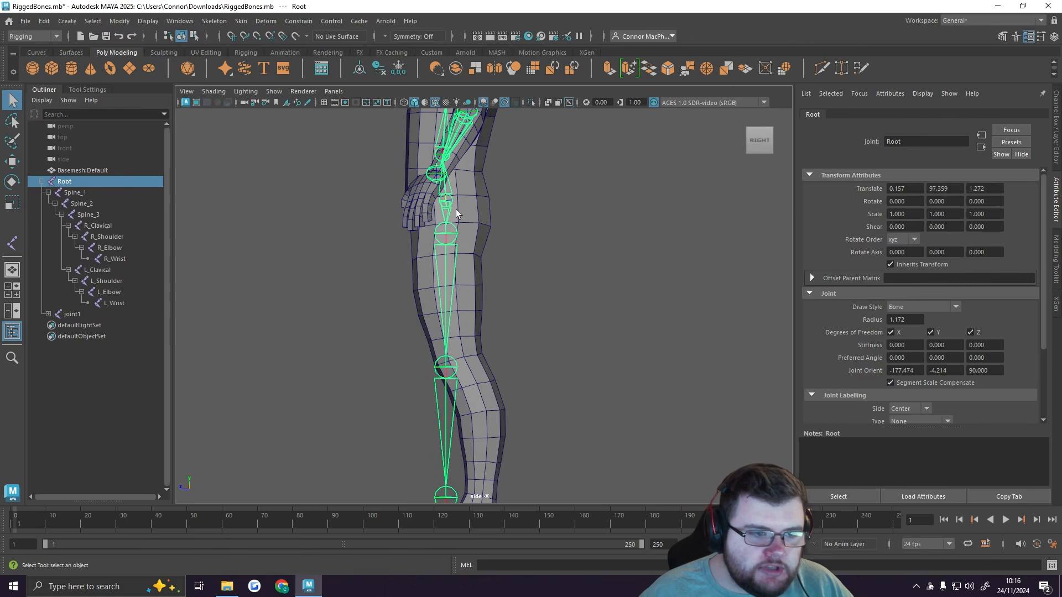
{"action": "middle_click_drag", "start_coordinate": [524, 301], "coordinate": [531, 178], "text": "alt"}
{"action": "left_click", "coordinate": [470, 238]}
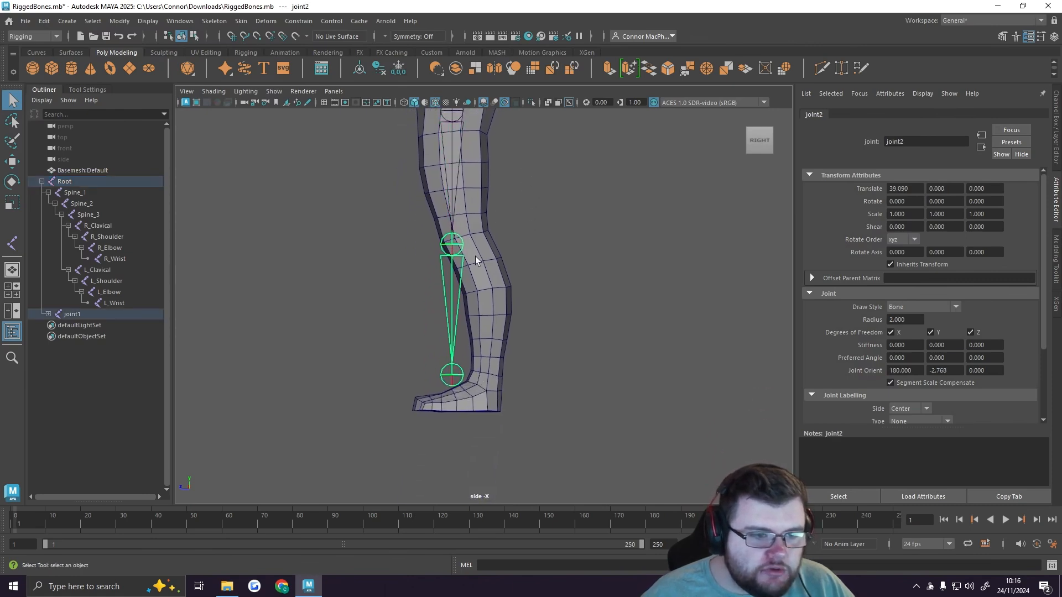
{"action": "key", "text": "w"}
{"action": "left_click_drag", "start_coordinate": [400, 248], "coordinate": [411, 245]}
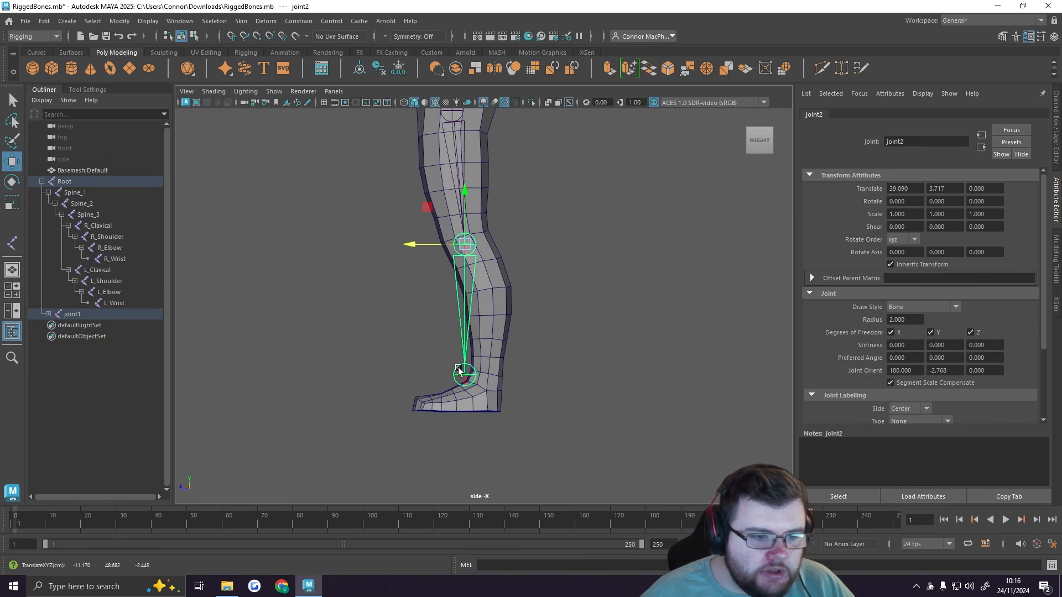
{"action": "left_click", "coordinate": [466, 376]}
{"action": "left_click_drag", "start_coordinate": [419, 376], "coordinate": [444, 380]}
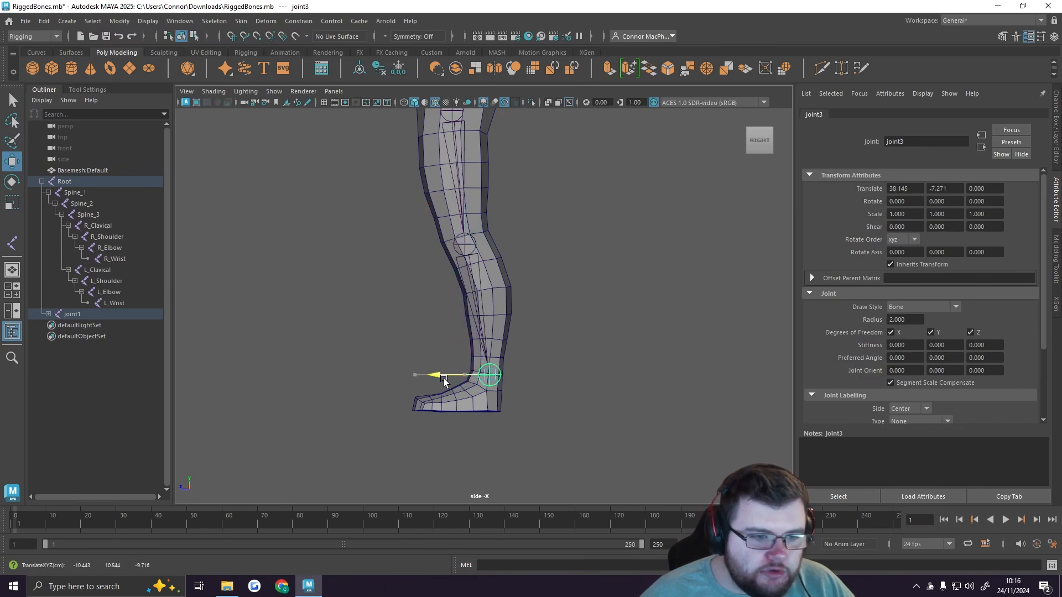
Step: Nudge the right knee joint within the leg and move the hip joint to about 0.7 in Translate Z
{"action": "left_click", "coordinate": [463, 244]}
{"action": "left_click_drag", "start_coordinate": [437, 244], "coordinate": [434, 244]}
{"action": "middle_click_drag", "start_coordinate": [511, 231], "coordinate": [510, 281], "text": "alt"}
{"action": "left_click", "coordinate": [449, 177]}
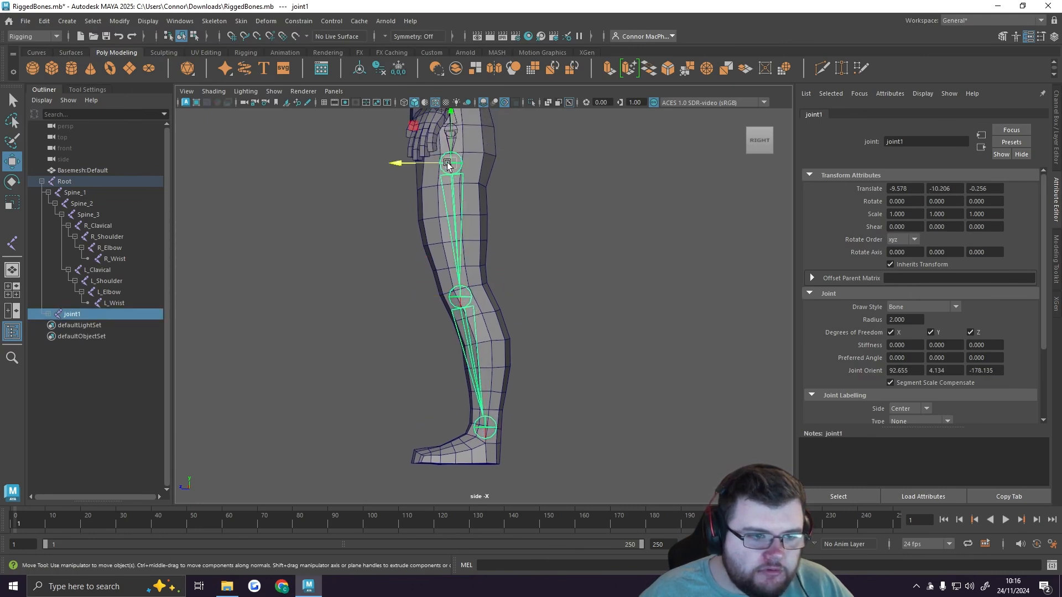
{"action": "left_click_drag", "start_coordinate": [424, 165], "coordinate": [422, 165]}
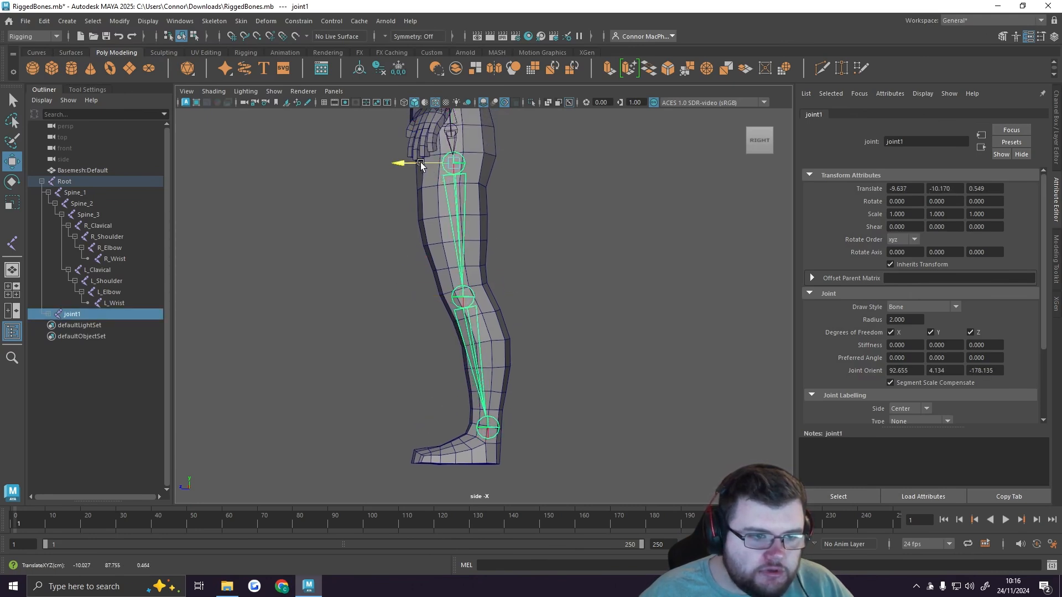
Step: Readjust the knee joint and shift the ankle joint to about 39.8 in Translate X and -6.6 in Translate Y
{"action": "left_click", "coordinate": [462, 299]}
{"action": "left_click_drag", "start_coordinate": [431, 298], "coordinate": [429, 298]}
{"action": "left_click", "coordinate": [486, 413]}
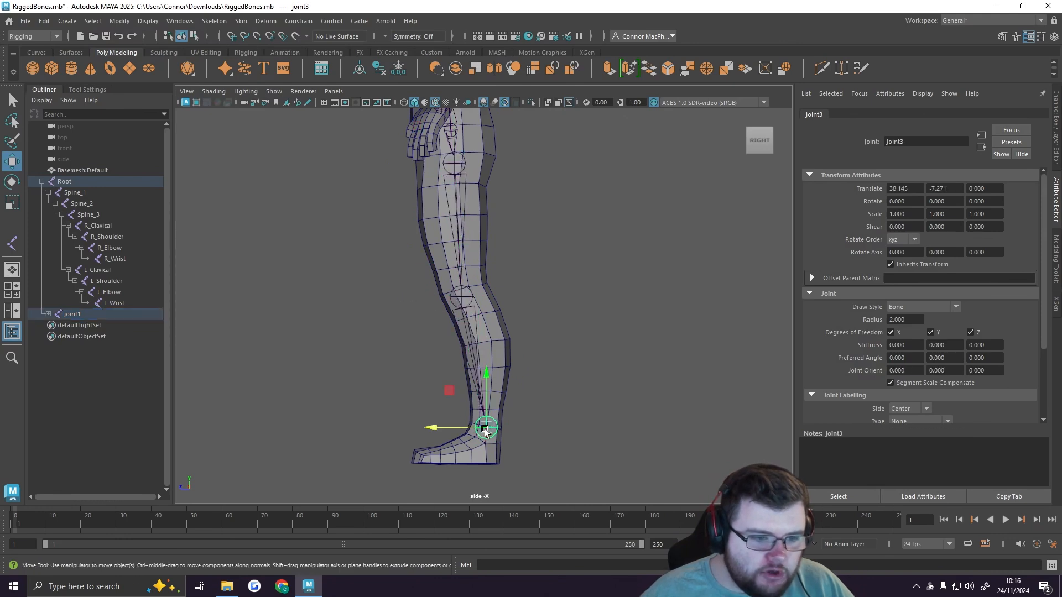
{"action": "left_click_drag", "start_coordinate": [443, 427], "coordinate": [439, 427]}
{"action": "middle_click_drag", "start_coordinate": [575, 344], "coordinate": [576, 300], "text": "alt"}
{"action": "left_click_drag", "start_coordinate": [487, 350], "coordinate": [487, 357]}
{"action": "left_click_drag", "start_coordinate": [446, 391], "coordinate": [444, 391]}
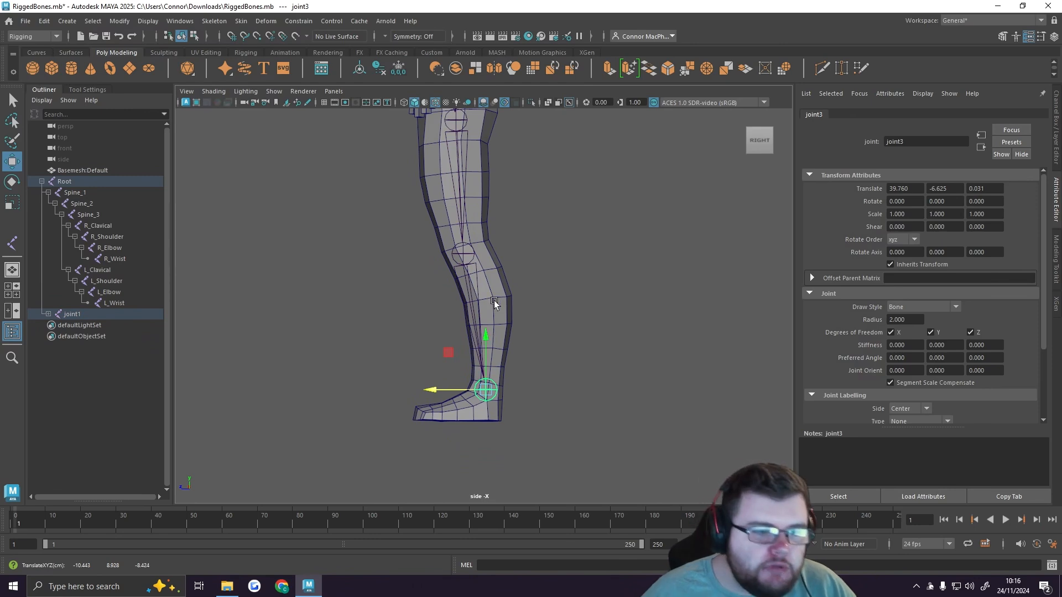
Step: Fine-tune the knee joint to about 1.9 in Translate Y and the ankle joint to about -7.3
{"action": "middle_click_drag", "start_coordinate": [547, 297], "coordinate": [543, 327], "text": "alt"}
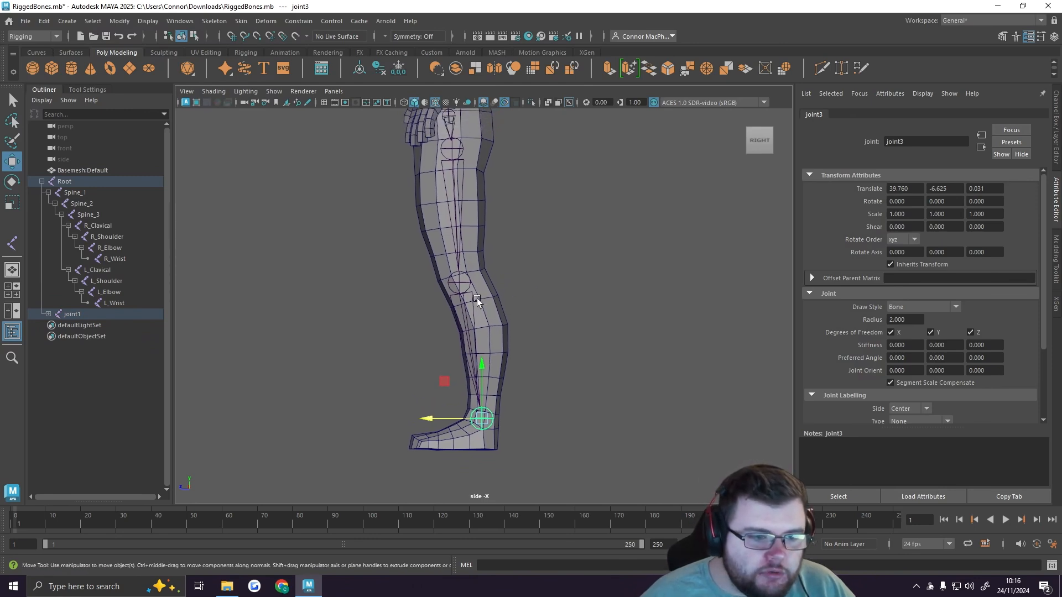
{"action": "left_click", "coordinate": [459, 284]}
{"action": "left_click", "coordinate": [434, 283]}
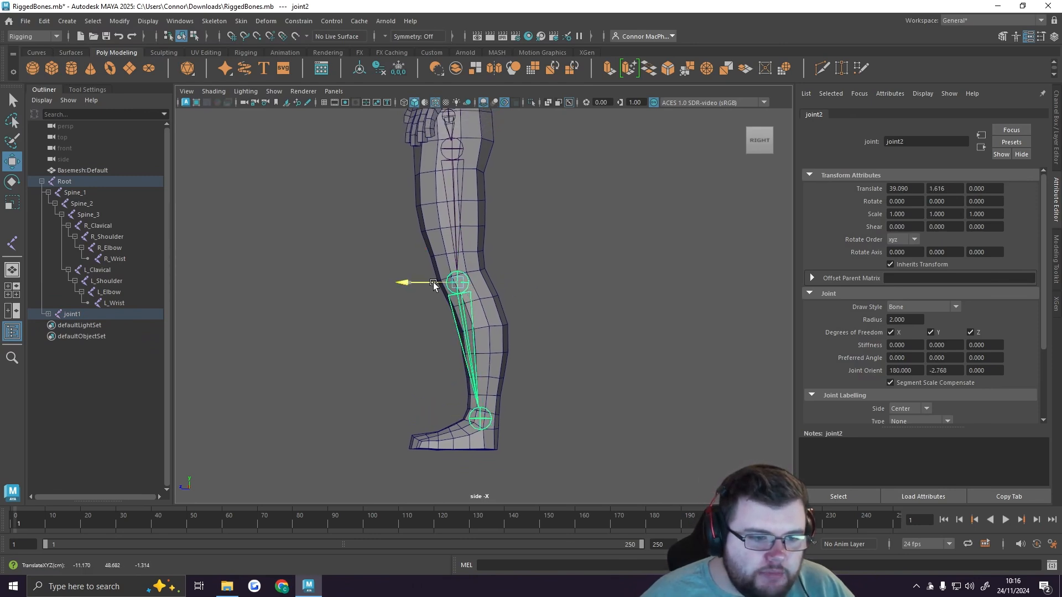
{"action": "left_click", "coordinate": [465, 423]}
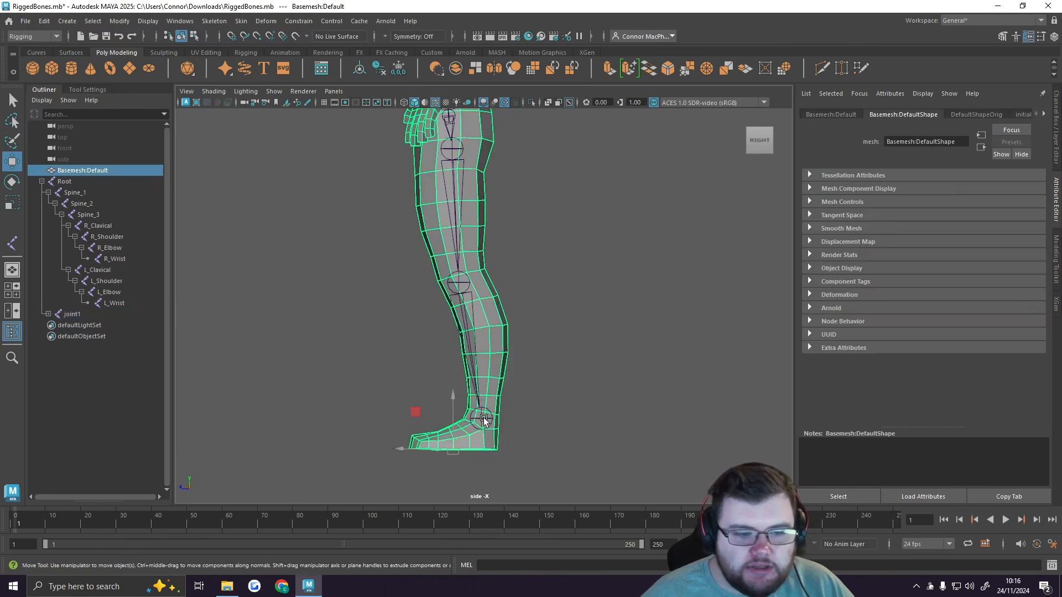
{"action": "left_click", "coordinate": [482, 420]}
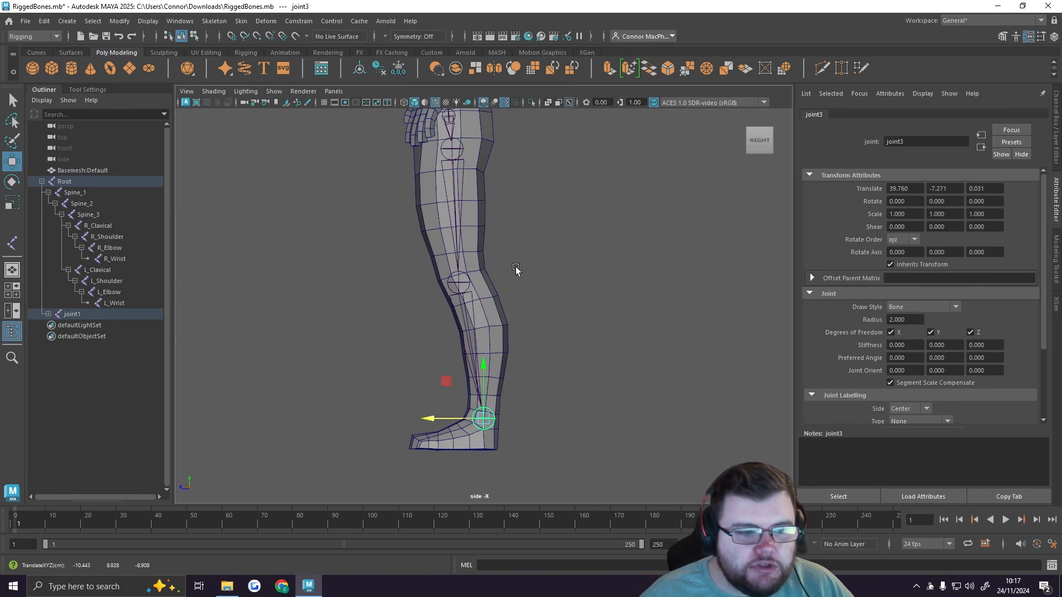
Step: Adjust the hip joint to about 0.87 in Translate Z and clear the selection
{"action": "left_click", "coordinate": [452, 148]}
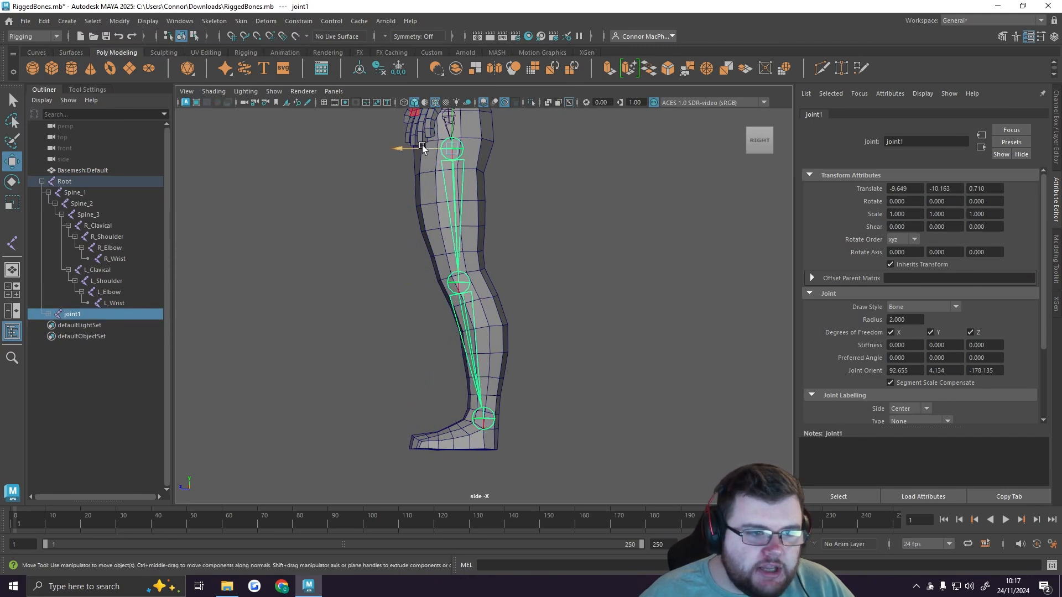
{"action": "left_click_drag", "start_coordinate": [421, 148], "coordinate": [421, 149]}
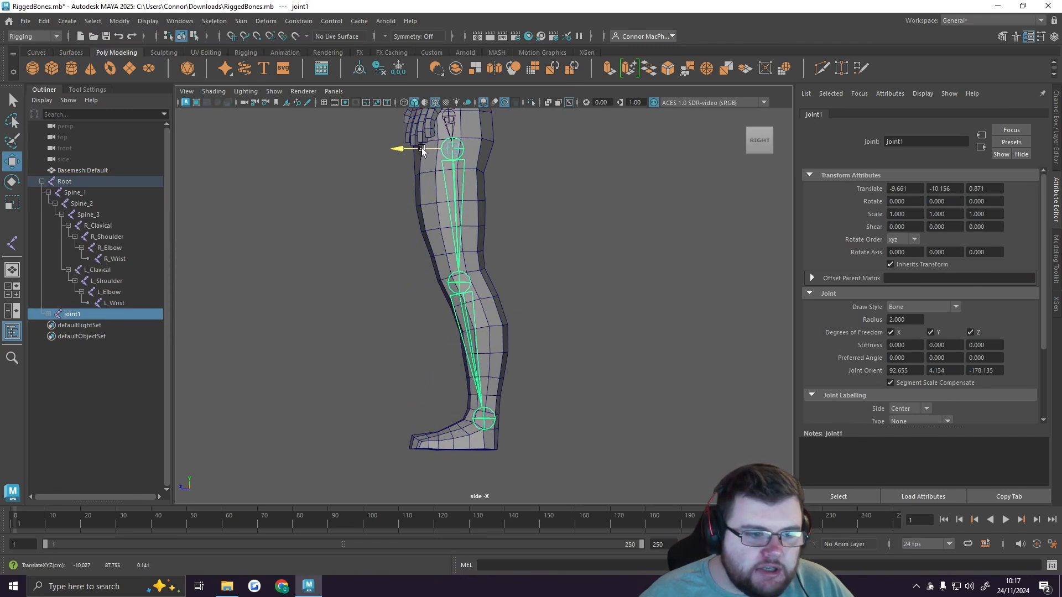
{"action": "left_click", "coordinate": [562, 308]}
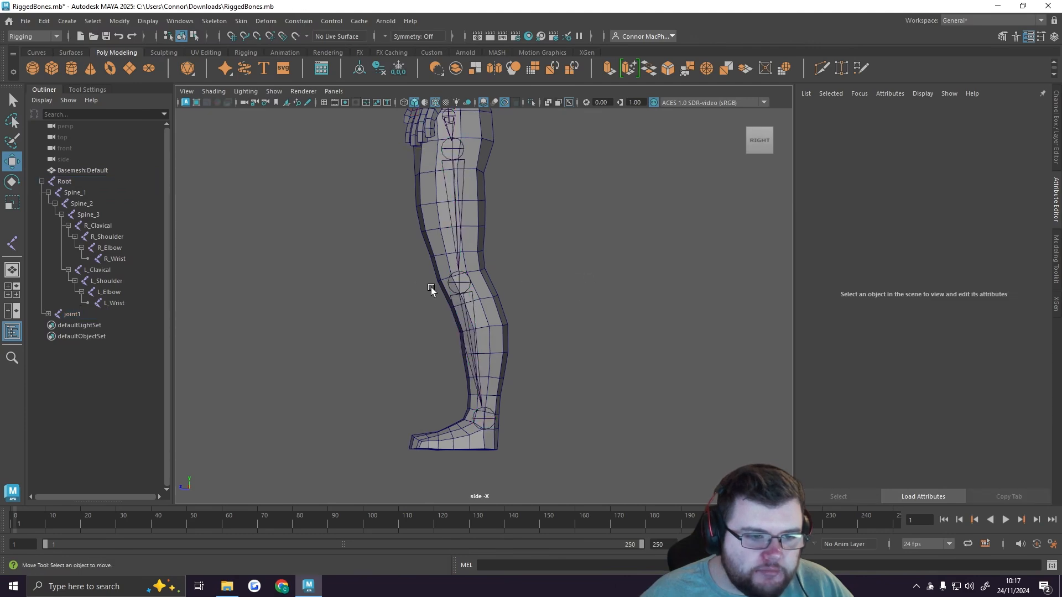
Step: Return to the full-size perspective view and examine how the right leg joints sit inside the body
{"action": "key", "text": "space"}
{"action": "key", "text": "space"}
{"action": "middle_click_drag", "start_coordinate": [575, 360], "coordinate": [521, 225], "text": "alt"}
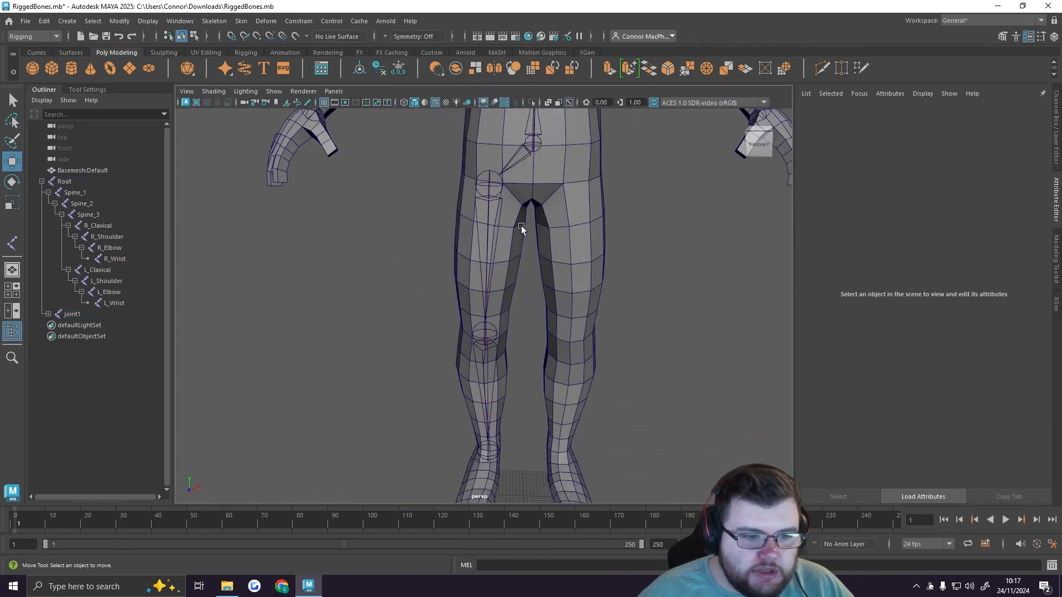
{"action": "left_click_drag", "start_coordinate": [493, 288], "coordinate": [500, 322], "text": "alt"}
{"action": "left_click_drag", "start_coordinate": [476, 322], "coordinate": [434, 315], "text": "alt"}
{"action": "middle_click_drag", "start_coordinate": [434, 315], "coordinate": [531, 323], "text": "alt"}
{"action": "scroll", "coordinate": [523, 318], "scroll_direction": "down", "scroll_amount": 5}
{"action": "left_click_drag", "start_coordinate": [519, 318], "coordinate": [494, 287], "text": "alt"}
{"action": "middle_click_drag", "start_coordinate": [494, 288], "coordinate": [521, 299], "text": "alt"}
{"action": "scroll", "coordinate": [508, 310], "scroll_direction": "down", "scroll_amount": 3}
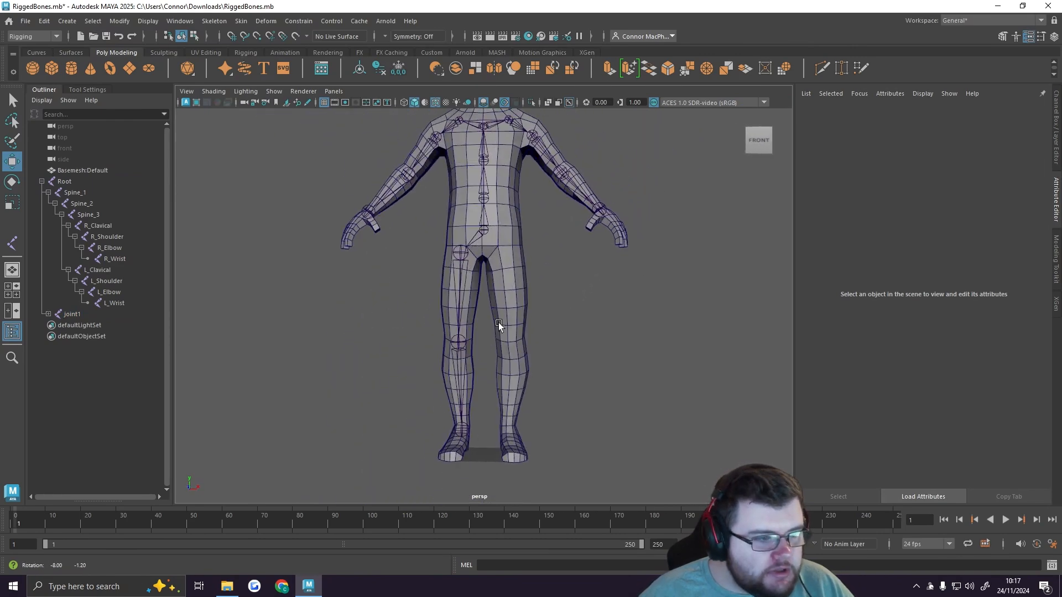
Step: Expand the leg joint hierarchy under Root and rename its top joint R_Hip
{"action": "left_click", "coordinate": [48, 314]}
{"action": "left_click", "coordinate": [55, 325]}
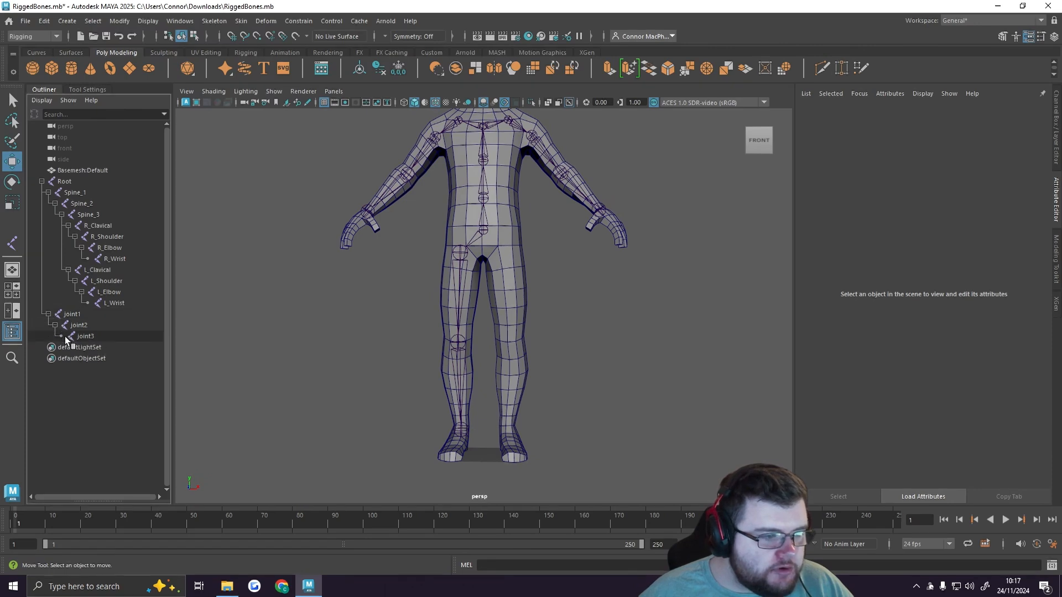
{"action": "left_click", "coordinate": [82, 316]}
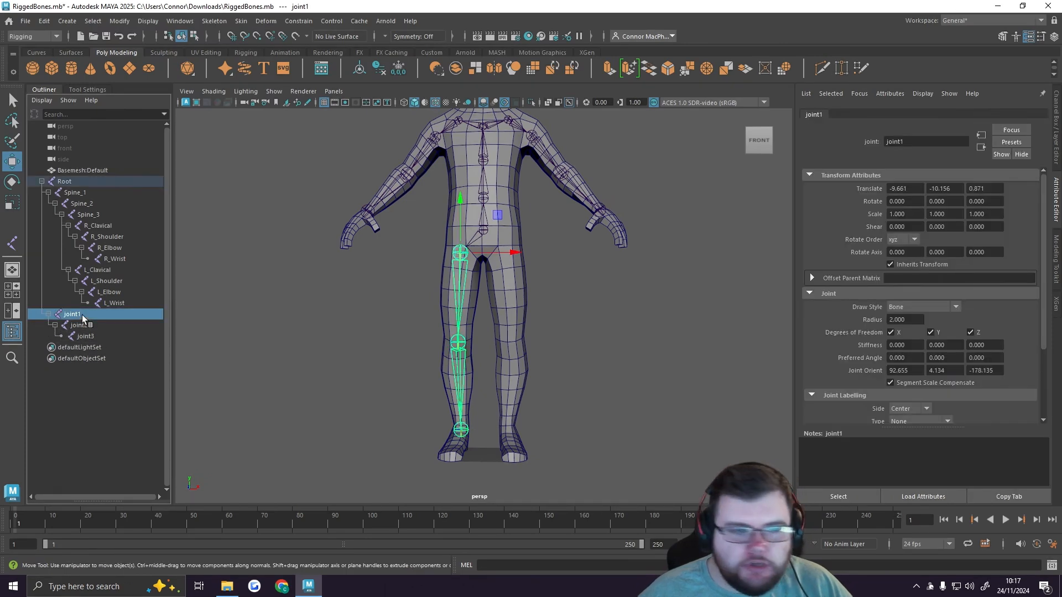
{"action": "double_click", "coordinate": [82, 314]}
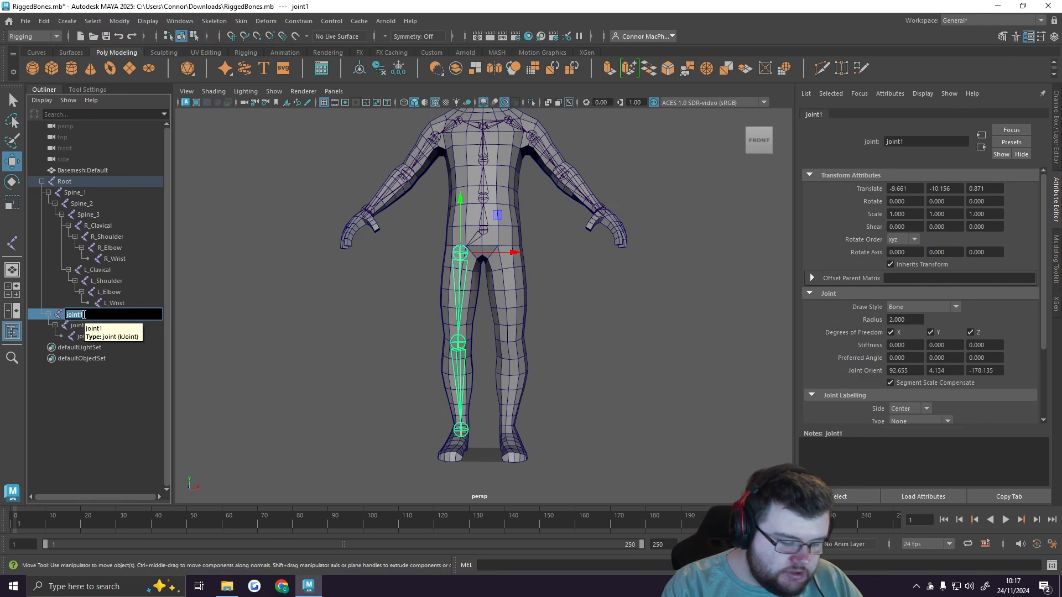
{"action": "type", "text": "R"}
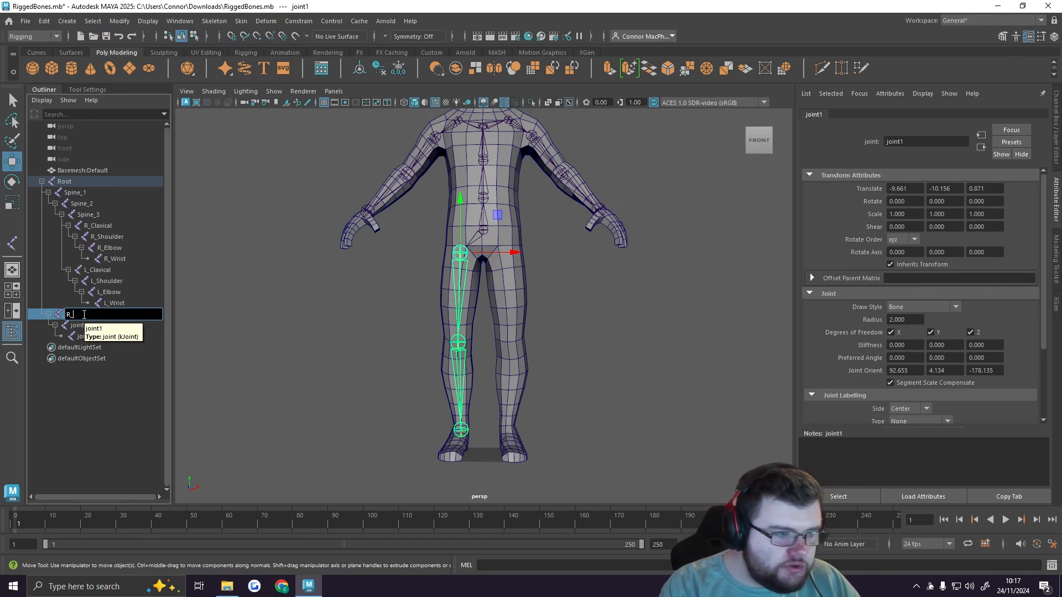
{"action": "type", "text": "_Hip"}
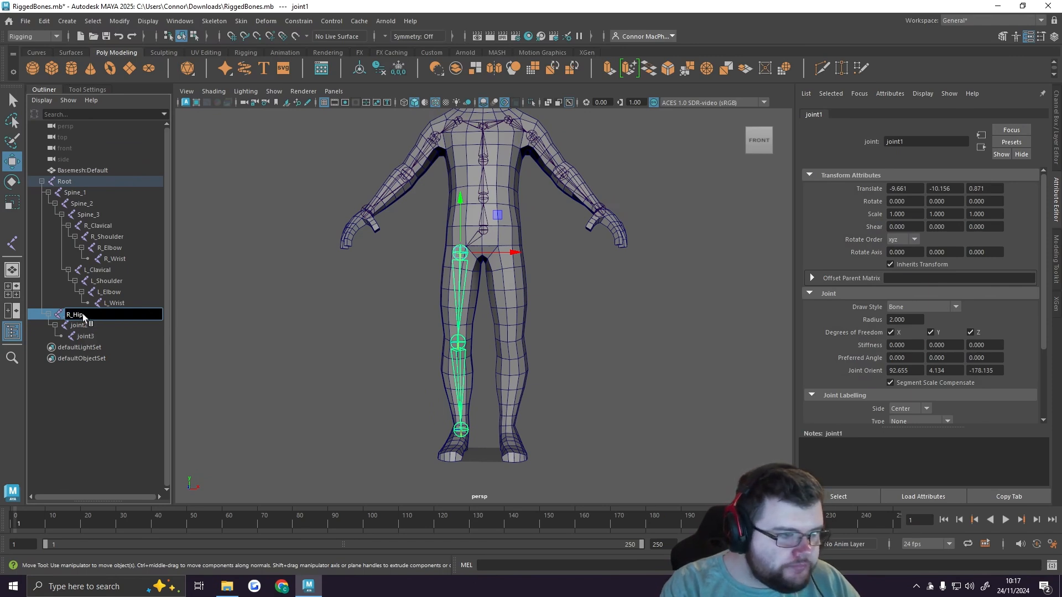
{"action": "key", "text": "Return"}
Step: Rename the knee joint R_Knee and the ankle joint R_Ankle
{"action": "double_click", "coordinate": [81, 325]}
{"action": "type", "text": "R"}
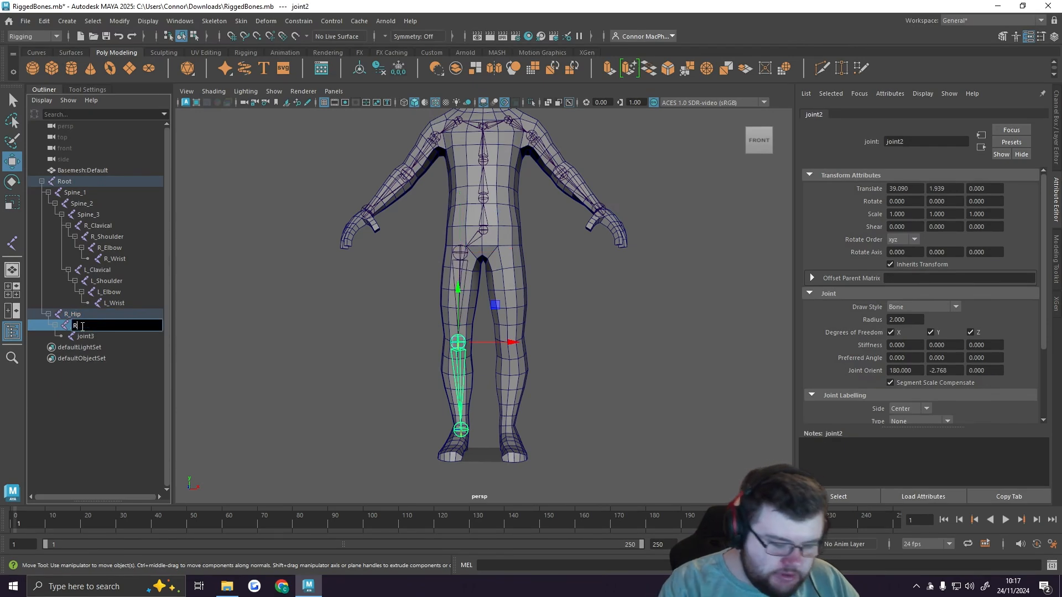
{"action": "type", "text": "_Knee"}
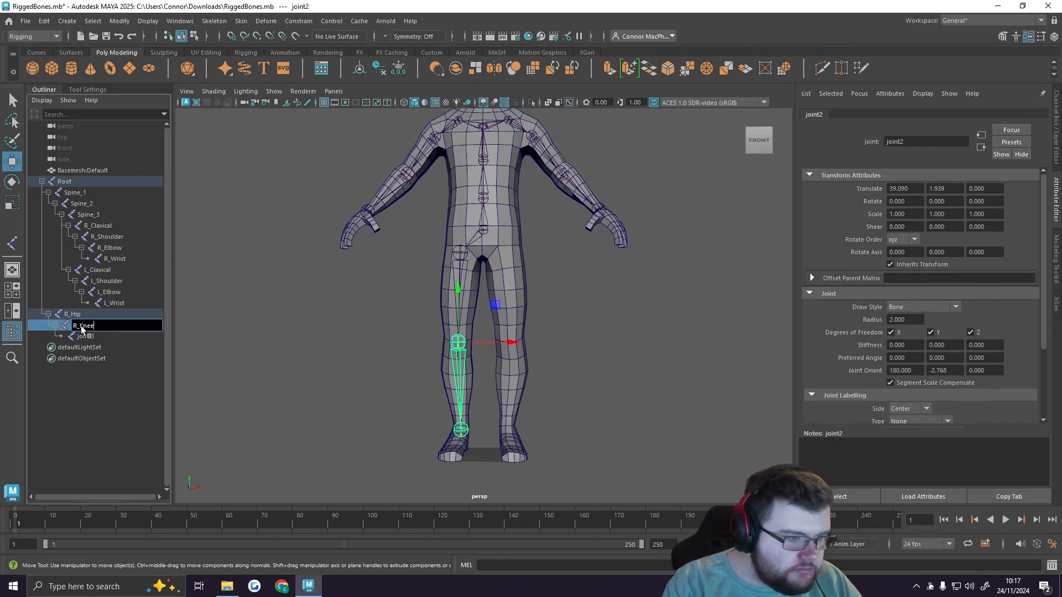
{"action": "key", "text": "Return"}
{"action": "double_click", "coordinate": [88, 336]}
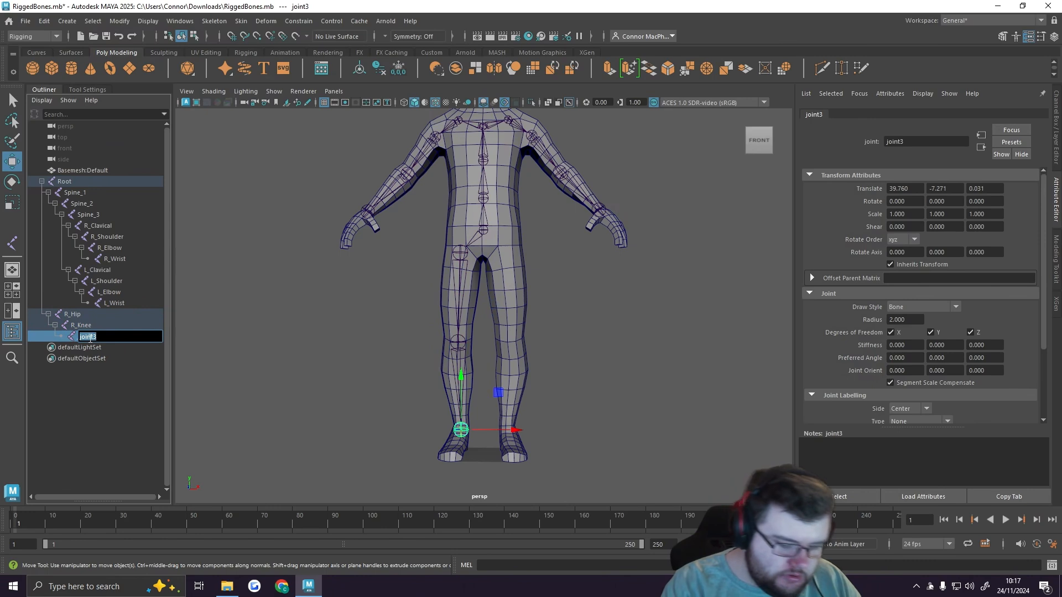
{"action": "type", "text": "R_Ank"}
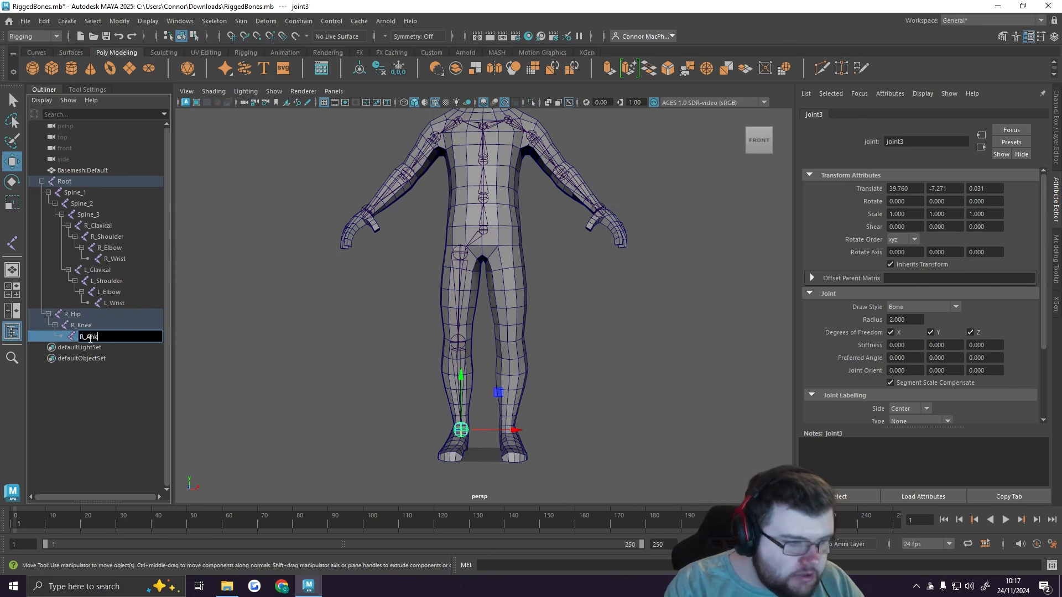
{"action": "type", "text": "le"}
{"action": "key", "text": "Return"}
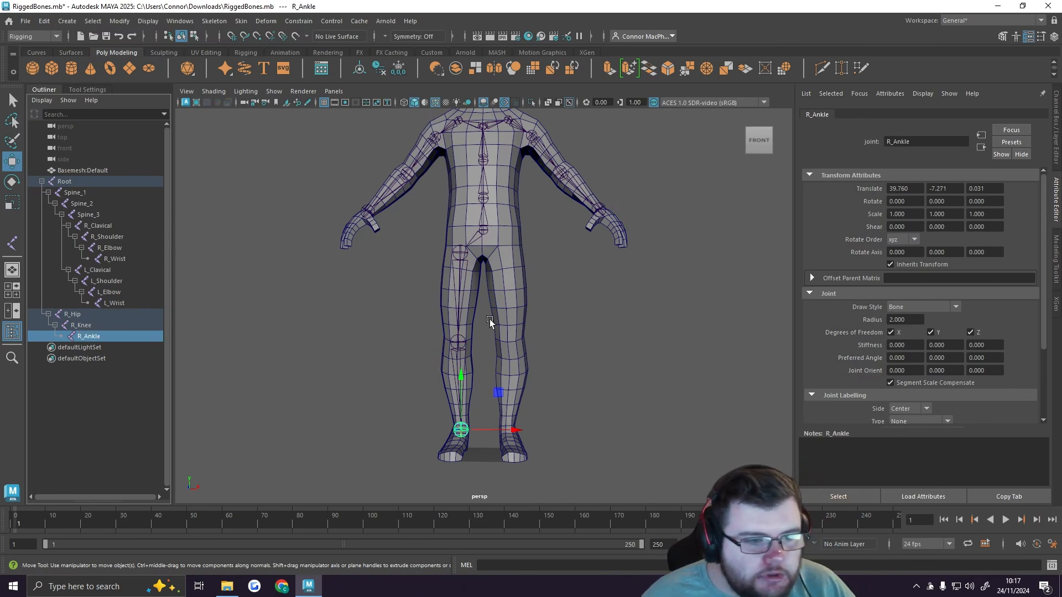
Step: Mirror the R_Hip chain across YZ with the Behavior function, replacing R_ with L_, and expand the new left leg hierarchy
{"action": "left_click", "coordinate": [74, 314]}
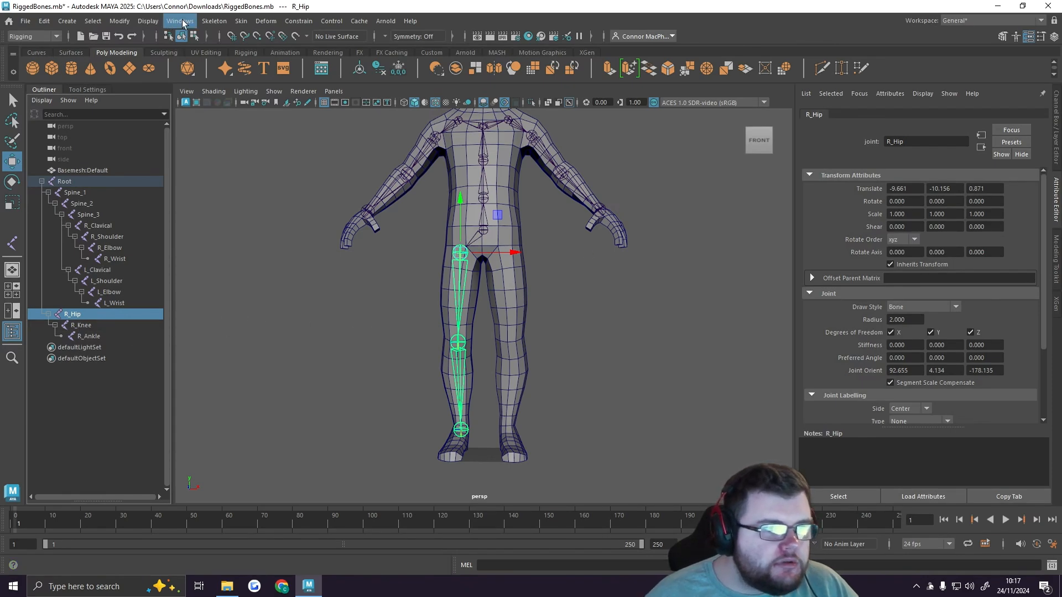
{"action": "left_click", "coordinate": [214, 21]}
{"action": "left_click", "coordinate": [326, 77]}
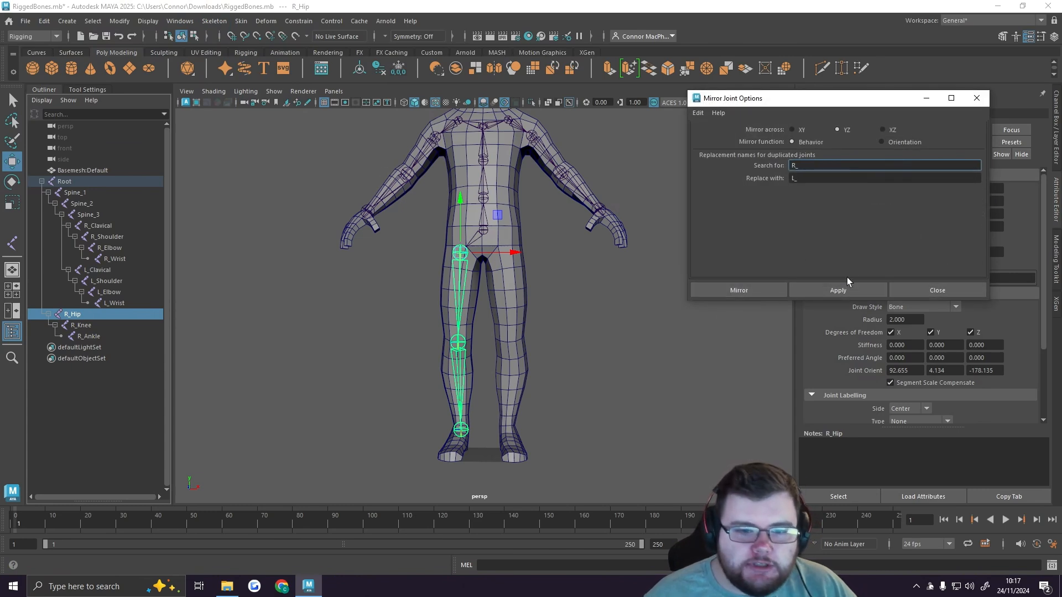
{"action": "left_click", "coordinate": [837, 290]}
{"action": "left_click", "coordinate": [925, 292]}
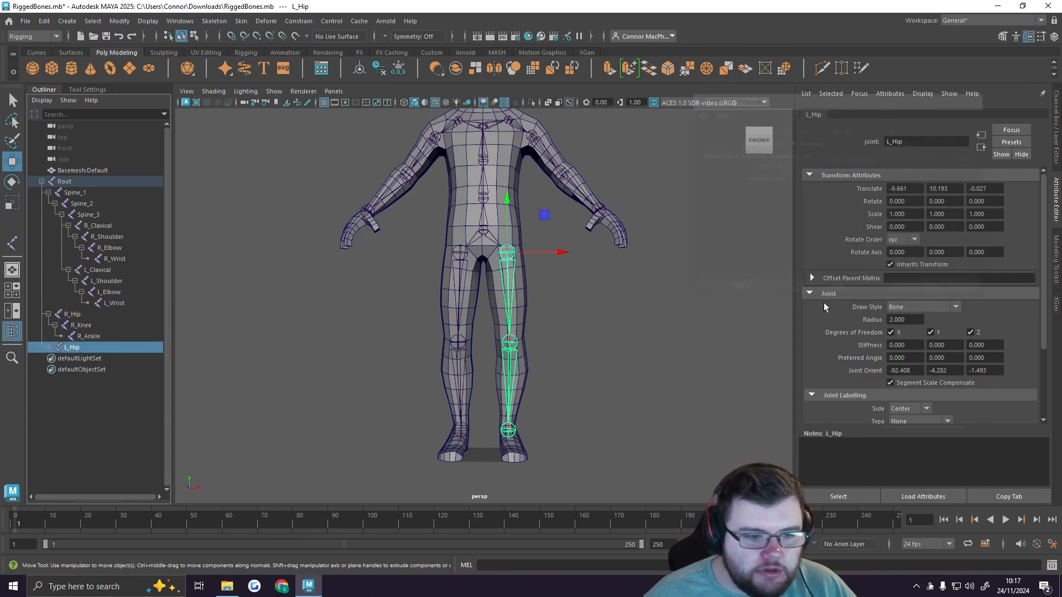
{"action": "left_click", "coordinate": [592, 339]}
{"action": "left_click", "coordinate": [48, 348]}
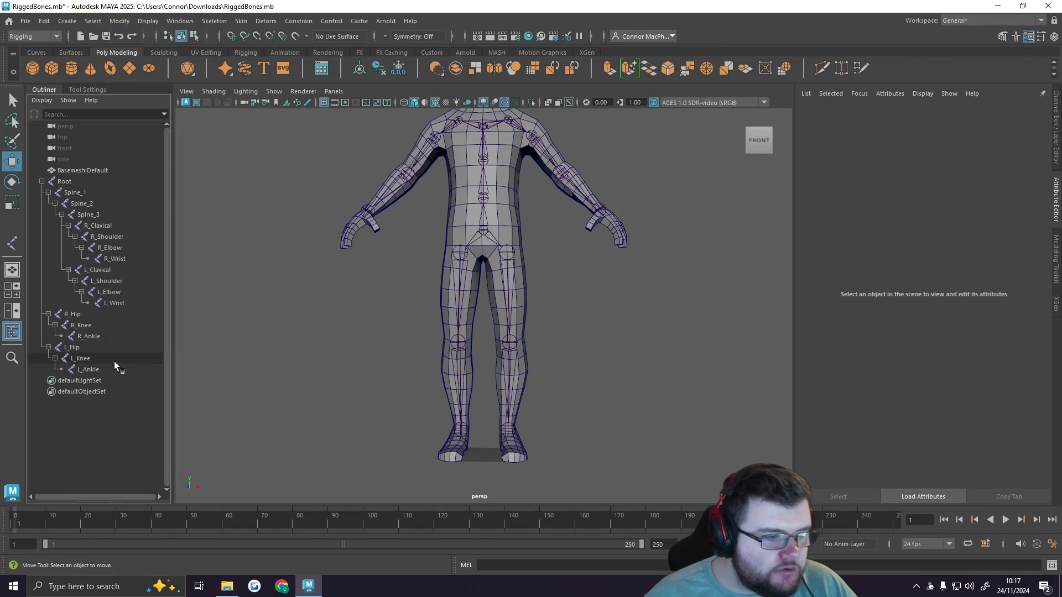
Step: Examine the whole skeleton against the body from several angles, including the head, hand and leg areas
{"action": "left_click_drag", "start_coordinate": [387, 301], "coordinate": [533, 289], "text": "alt"}
{"action": "right_click_drag", "start_coordinate": [533, 289], "coordinate": [472, 311], "text": "alt"}
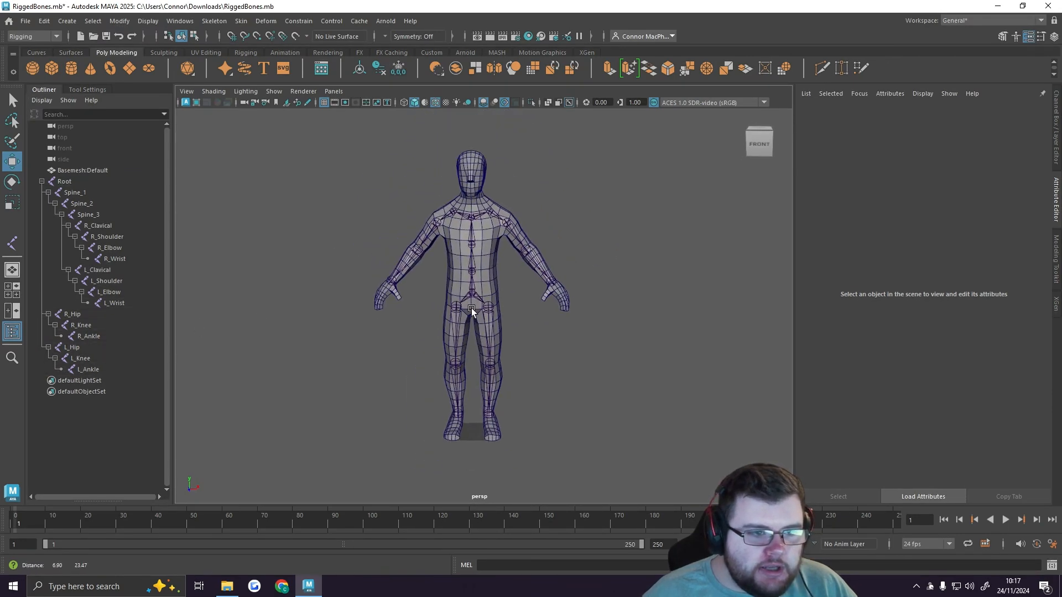
{"action": "middle_click_drag", "start_coordinate": [482, 282], "coordinate": [477, 339], "text": "alt"}
{"action": "left_click_drag", "start_coordinate": [477, 338], "coordinate": [479, 319], "text": "alt"}
{"action": "right_click_drag", "start_coordinate": [418, 260], "coordinate": [622, 277], "text": "alt"}
{"action": "middle_click_drag", "start_coordinate": [503, 273], "coordinate": [510, 335], "text": "alt"}
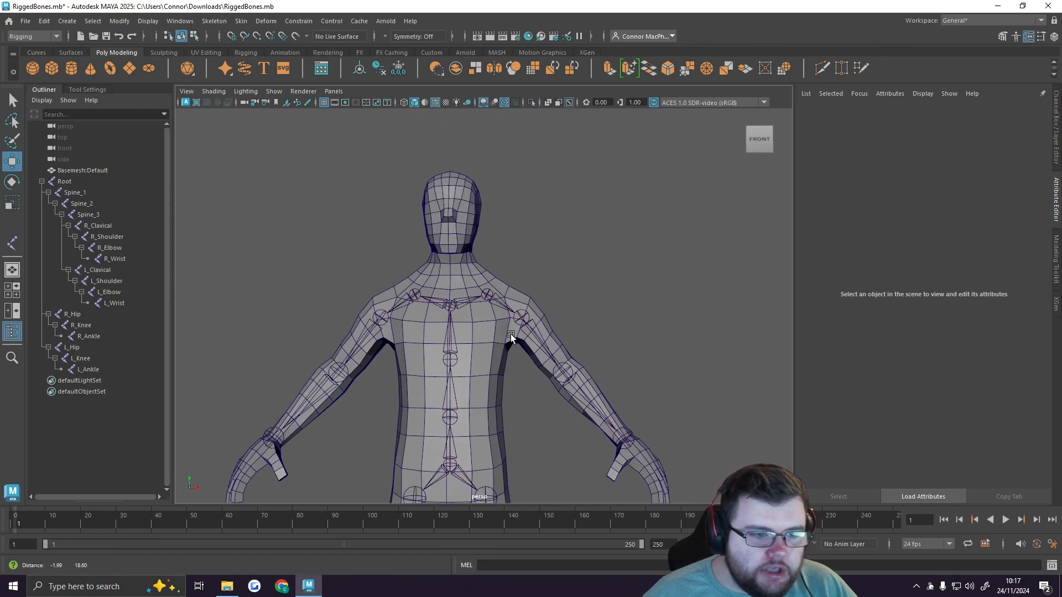
{"action": "left_click_drag", "start_coordinate": [510, 336], "coordinate": [452, 310], "text": "alt"}
{"action": "right_click_drag", "start_coordinate": [452, 309], "coordinate": [675, 317], "text": "alt"}
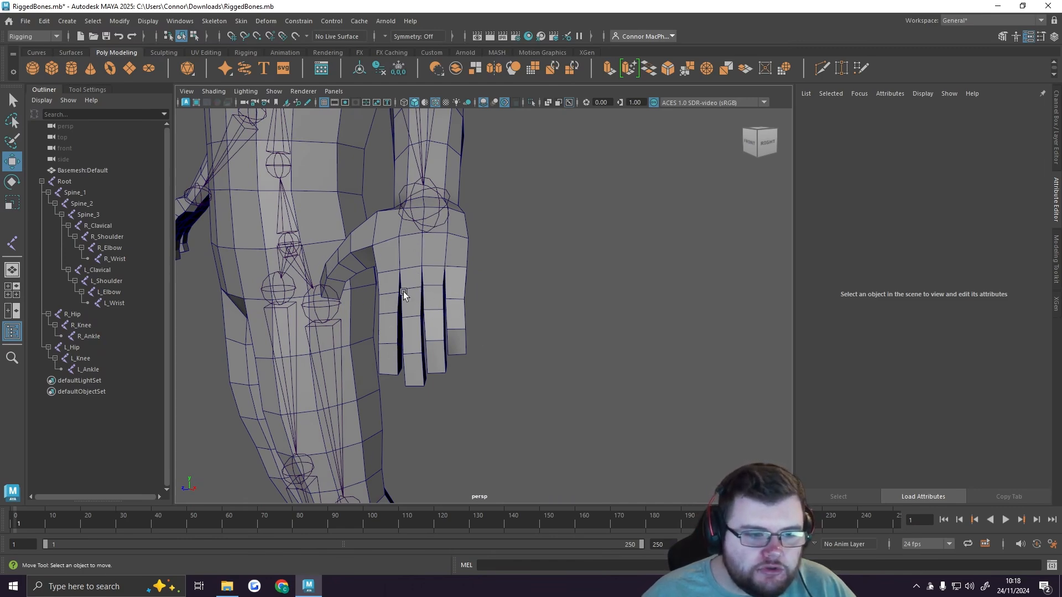
{"action": "left_click_drag", "start_coordinate": [334, 288], "coordinate": [410, 286], "text": "alt"}
{"action": "right_click_drag", "start_coordinate": [371, 285], "coordinate": [233, 282], "text": "alt"}
{"action": "middle_click_drag", "start_coordinate": [429, 222], "coordinate": [426, 246], "text": "alt"}
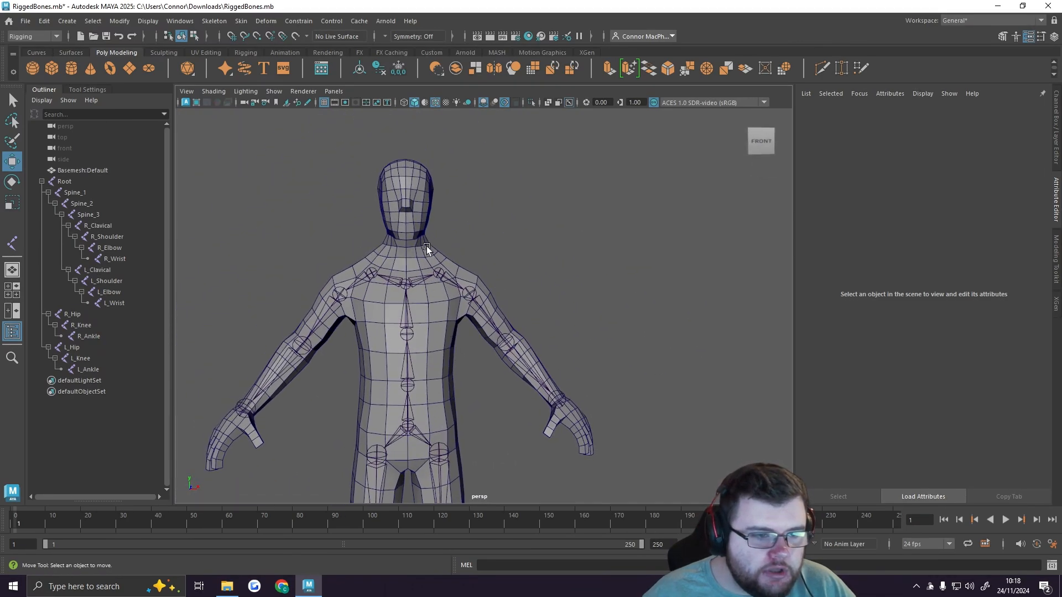
{"action": "middle_click_drag", "start_coordinate": [464, 425], "coordinate": [419, 135], "text": "alt"}
{"action": "middle_click_drag", "start_coordinate": [433, 396], "coordinate": [479, 226], "text": "alt"}
{"action": "left_click_drag", "start_coordinate": [410, 267], "coordinate": [404, 337], "text": "alt"}
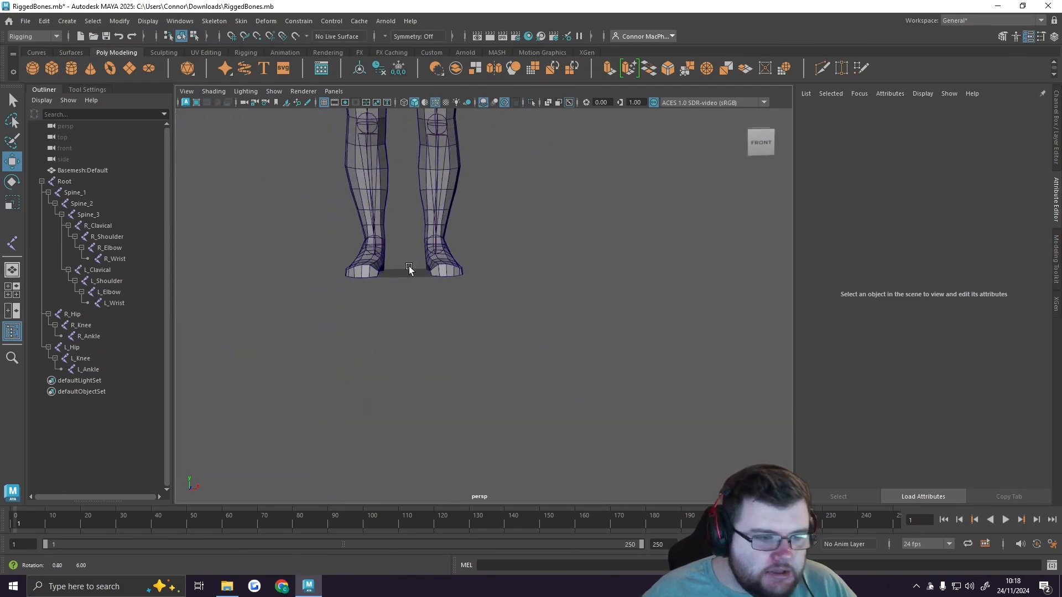
{"action": "right_click_drag", "start_coordinate": [474, 275], "coordinate": [387, 270], "text": "alt"}
{"action": "left_click_drag", "start_coordinate": [440, 312], "coordinate": [440, 248], "text": "alt"}
{"action": "middle_click_drag", "start_coordinate": [444, 256], "coordinate": [444, 329], "text": "alt"}
{"action": "left_click_drag", "start_coordinate": [444, 360], "coordinate": [444, 305], "text": "alt"}
{"action": "right_click_drag", "start_coordinate": [476, 299], "coordinate": [536, 283], "text": "alt"}
{"action": "middle_click_drag", "start_coordinate": [500, 277], "coordinate": [514, 299], "text": "alt"}
{"action": "right_click_drag", "start_coordinate": [515, 299], "coordinate": [563, 289], "text": "alt"}
{"action": "left_click_drag", "start_coordinate": [549, 298], "coordinate": [539, 305], "text": "alt"}
{"action": "right_click_drag", "start_coordinate": [538, 305], "coordinate": [460, 299], "text": "alt"}
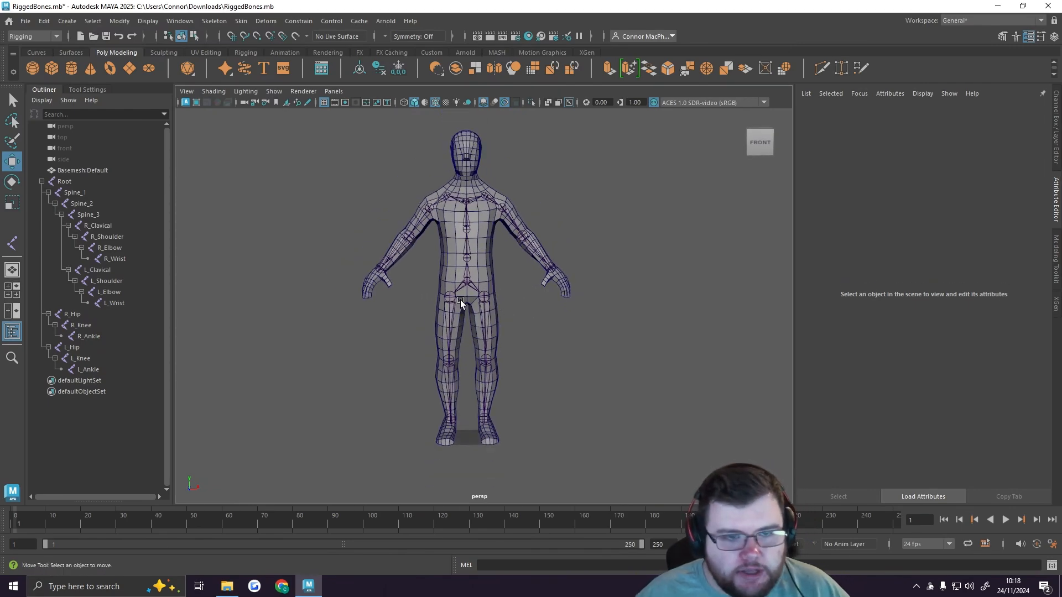